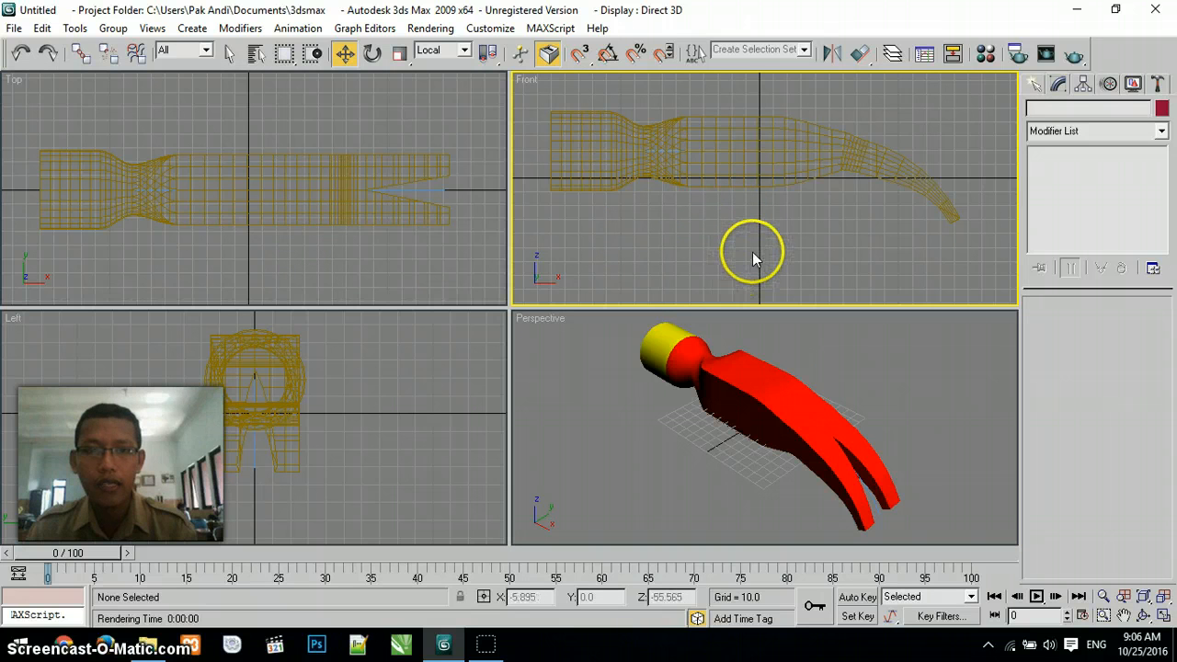
- Draw a rectangle spline about 62 long by 96 wide over the middle of the hammer head in the Top view
left_click(257, 99)
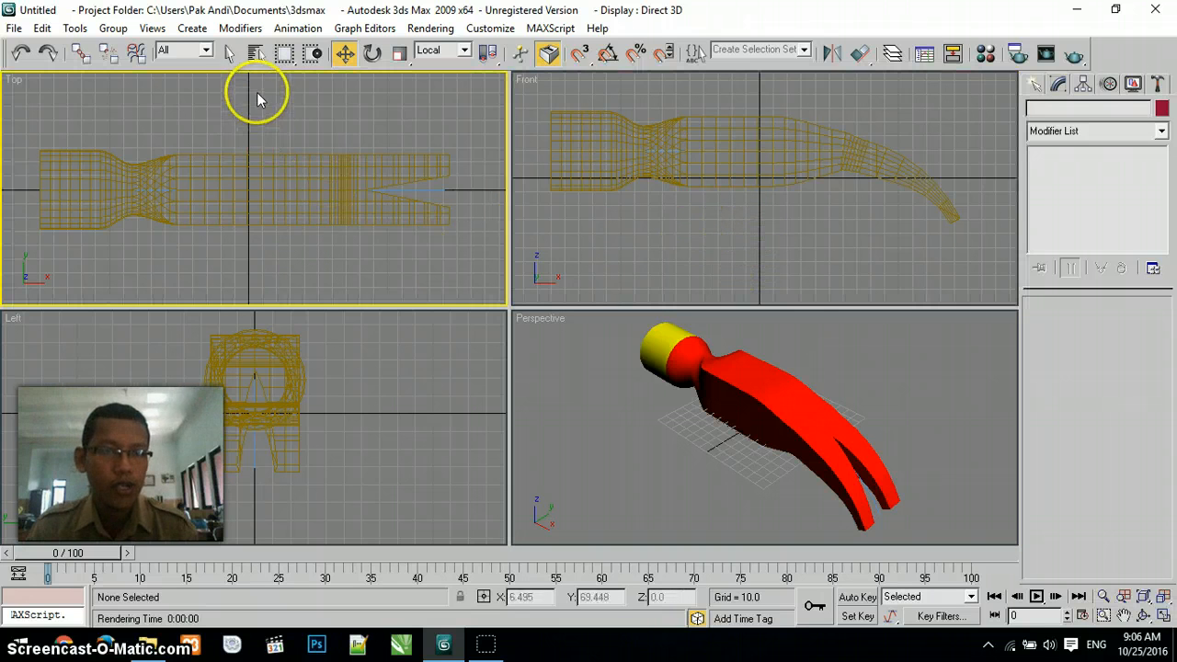
left_click(1163, 616)
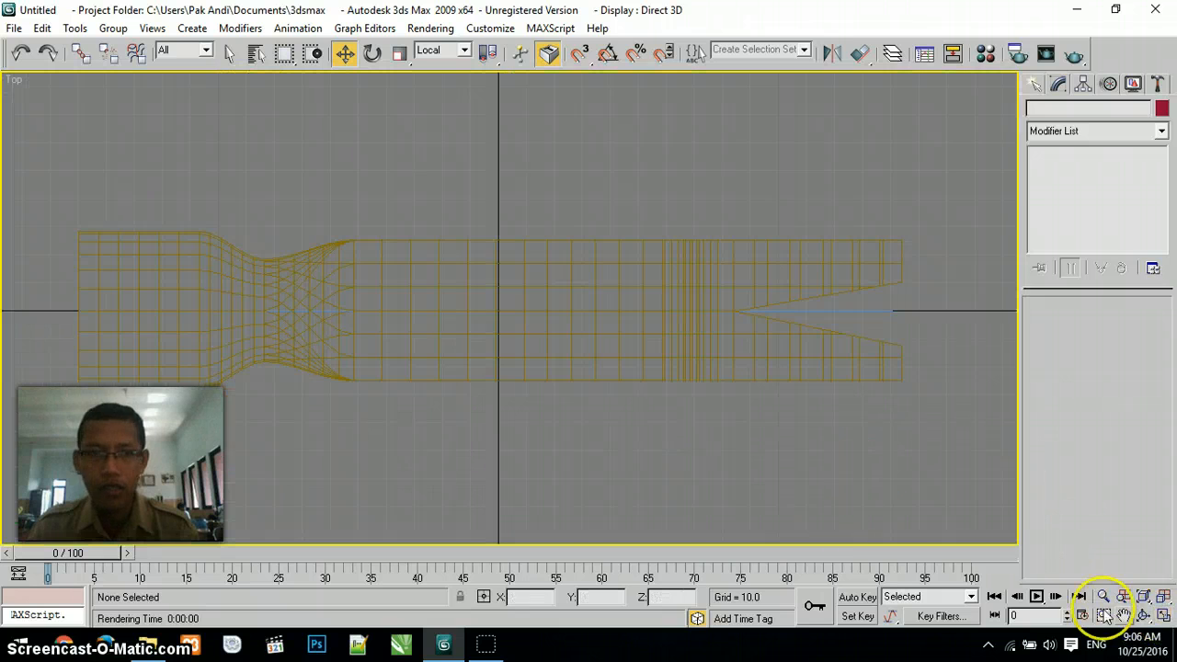
left_click(1032, 87)
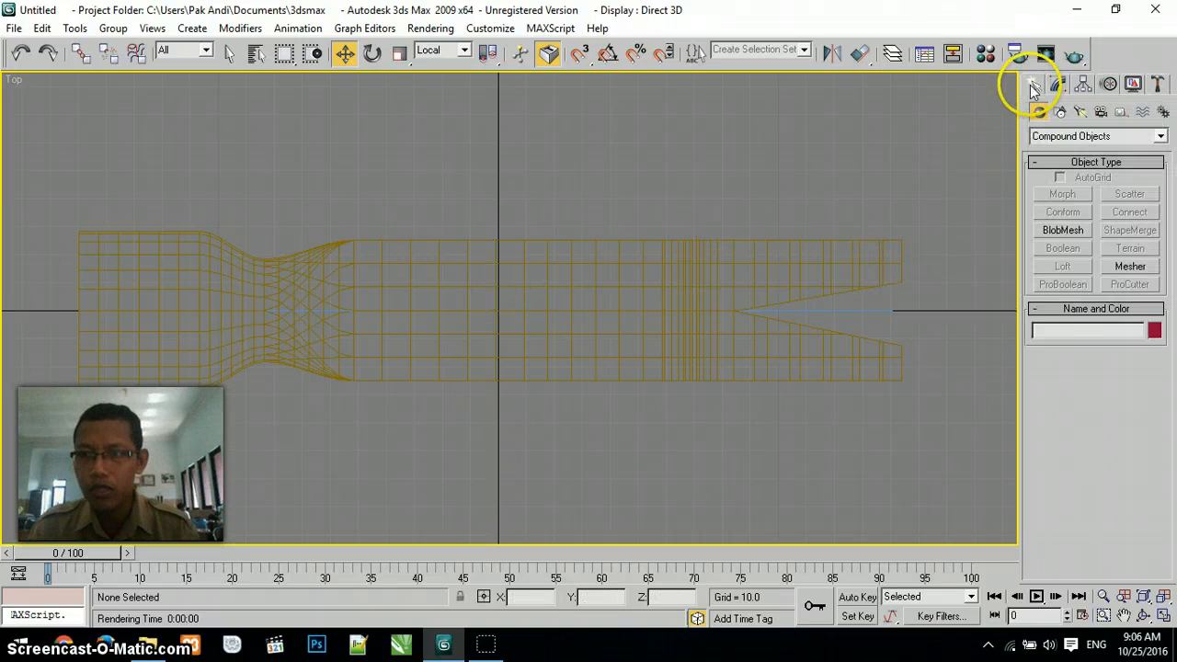
left_click(1060, 112)
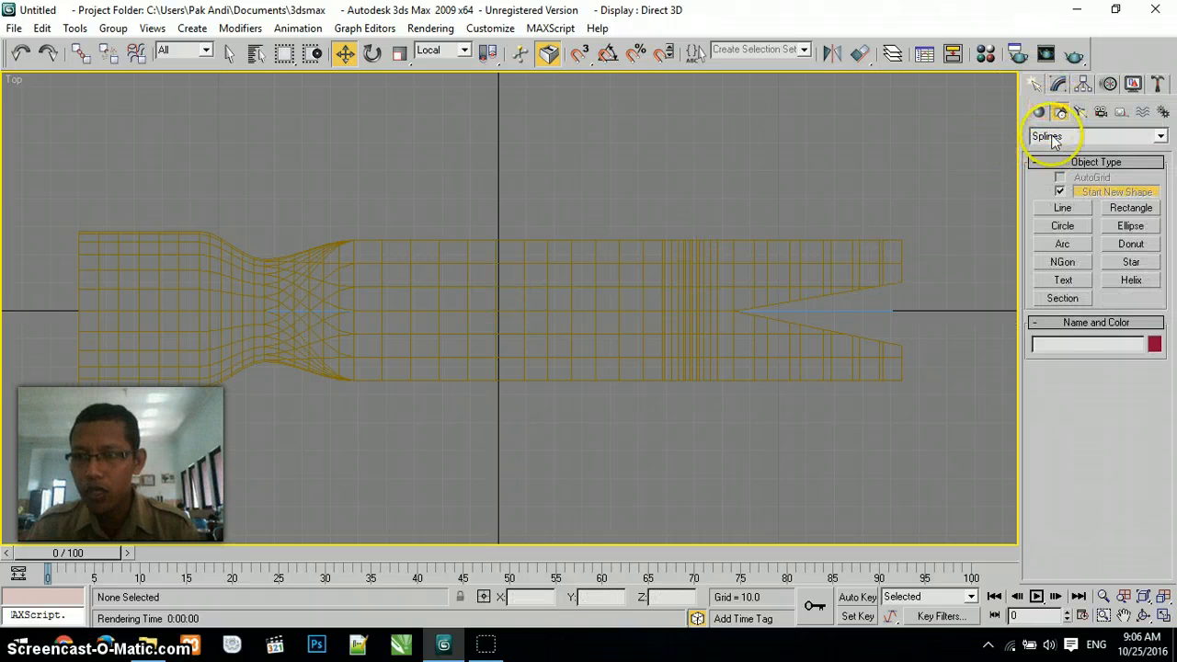
left_click(1116, 209)
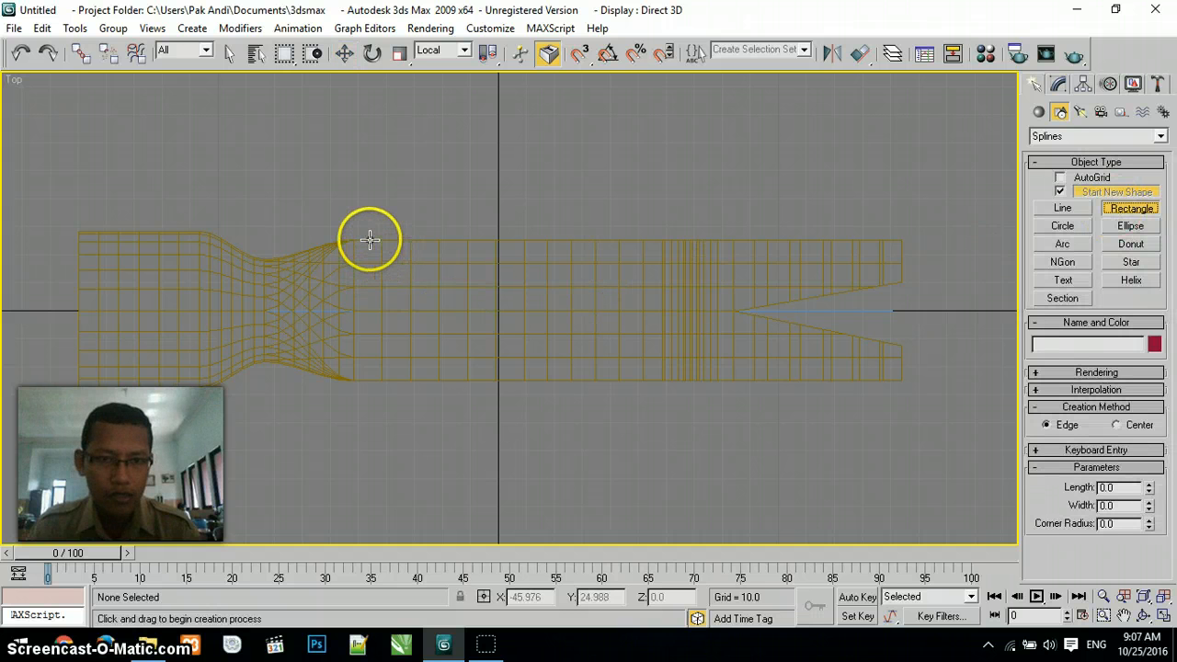
left_click_drag(358, 231, 626, 405)
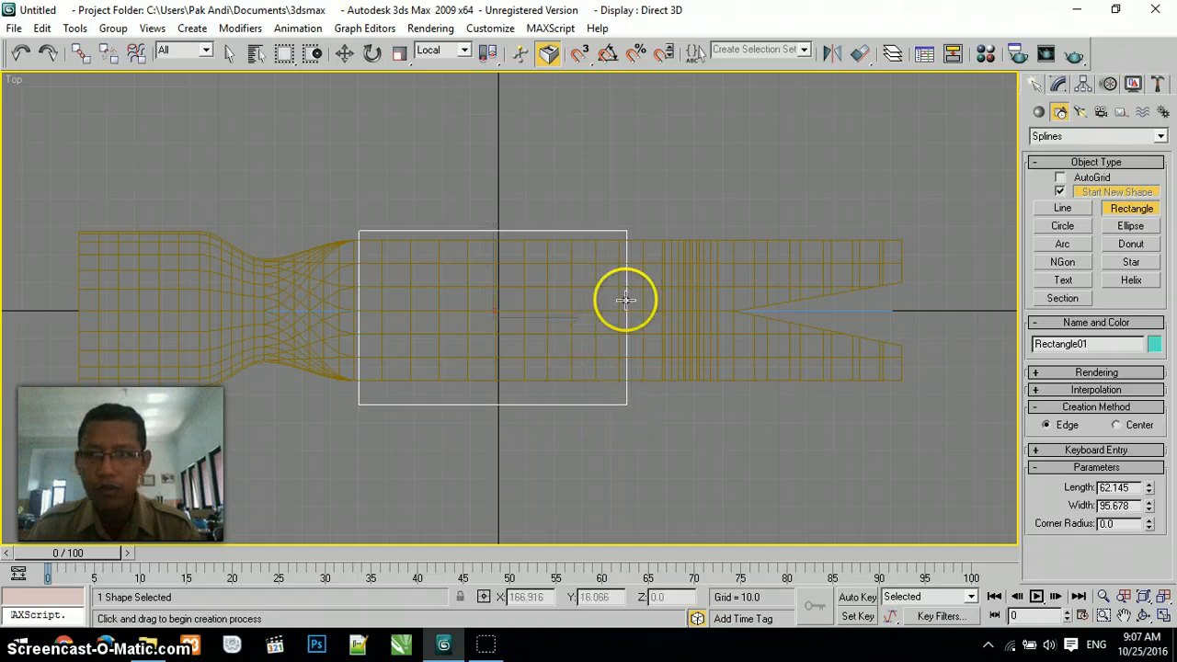
- Round the rectangle's corners with a corner radius of about 7.15
left_click(1060, 84)
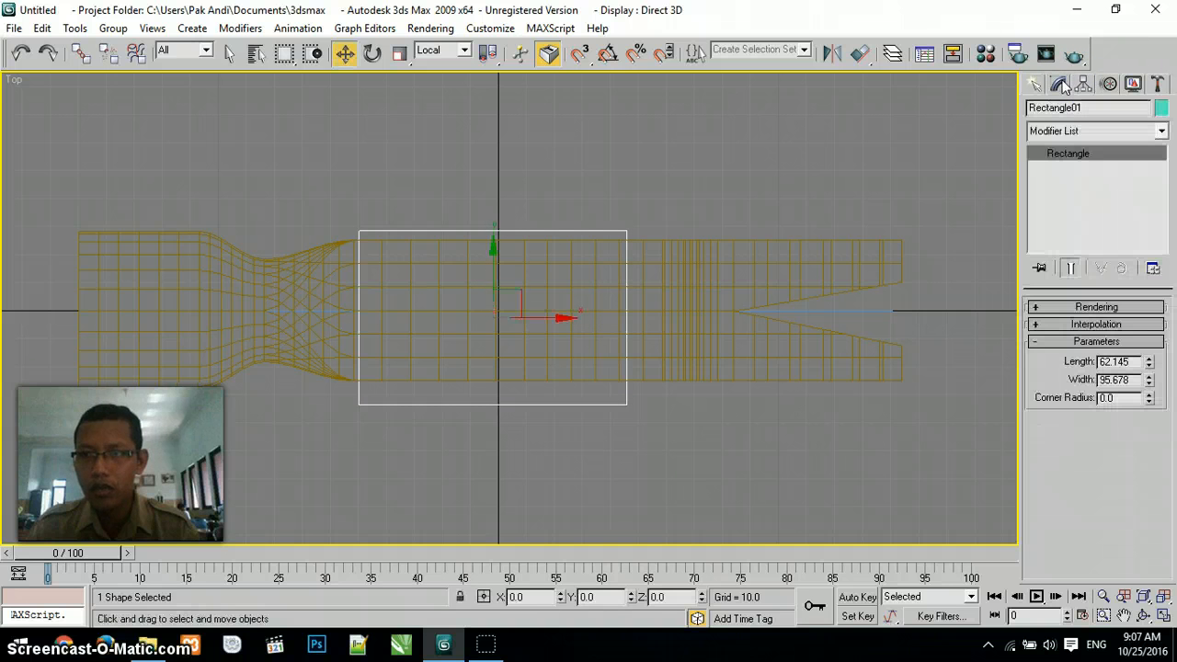
left_click(1149, 394)
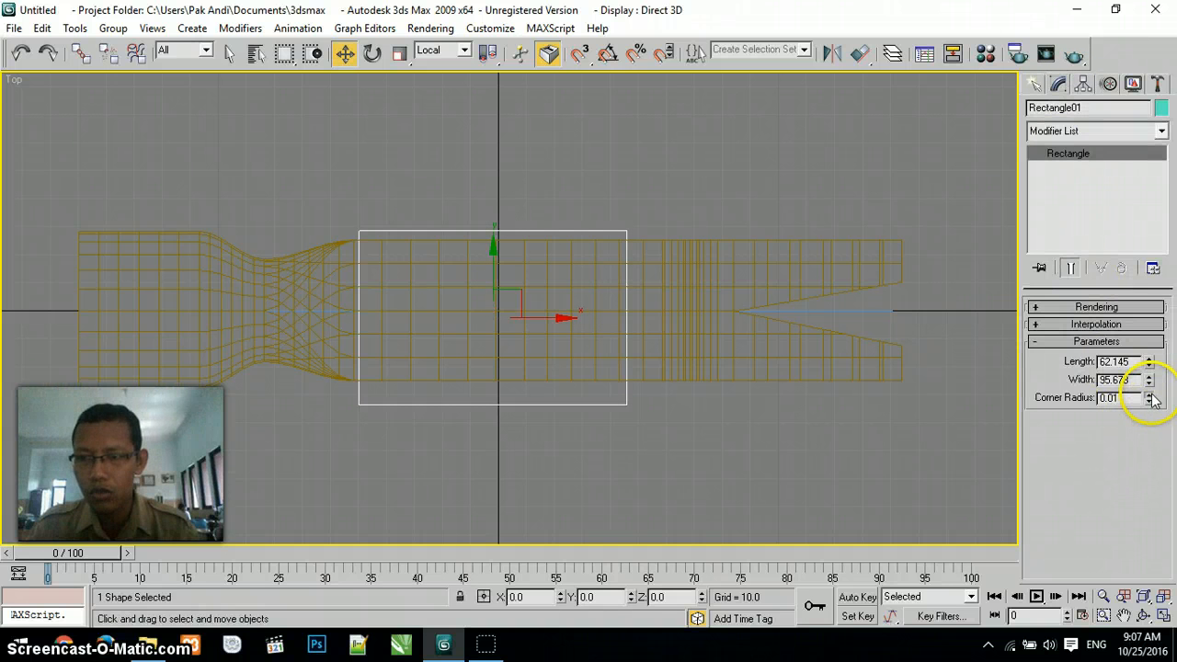
left_click_drag(1142, 199, 1077, 420)
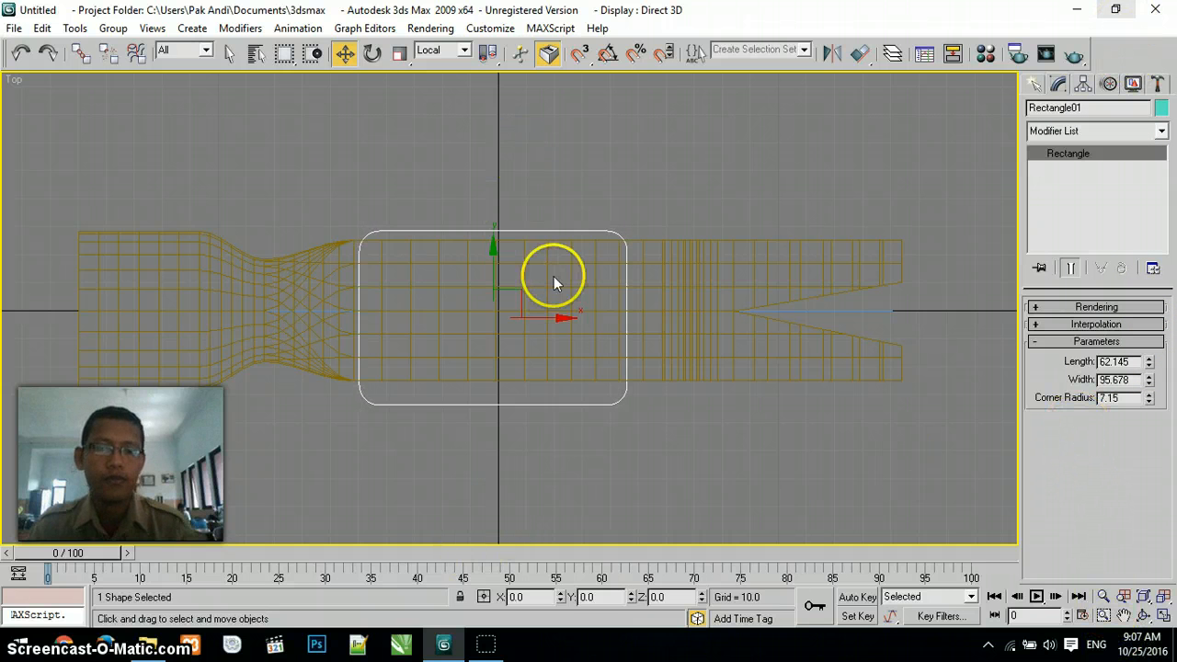
- Move the rounded rectangle down in the Front view so it sits below the hammer head
left_click(1163, 614)
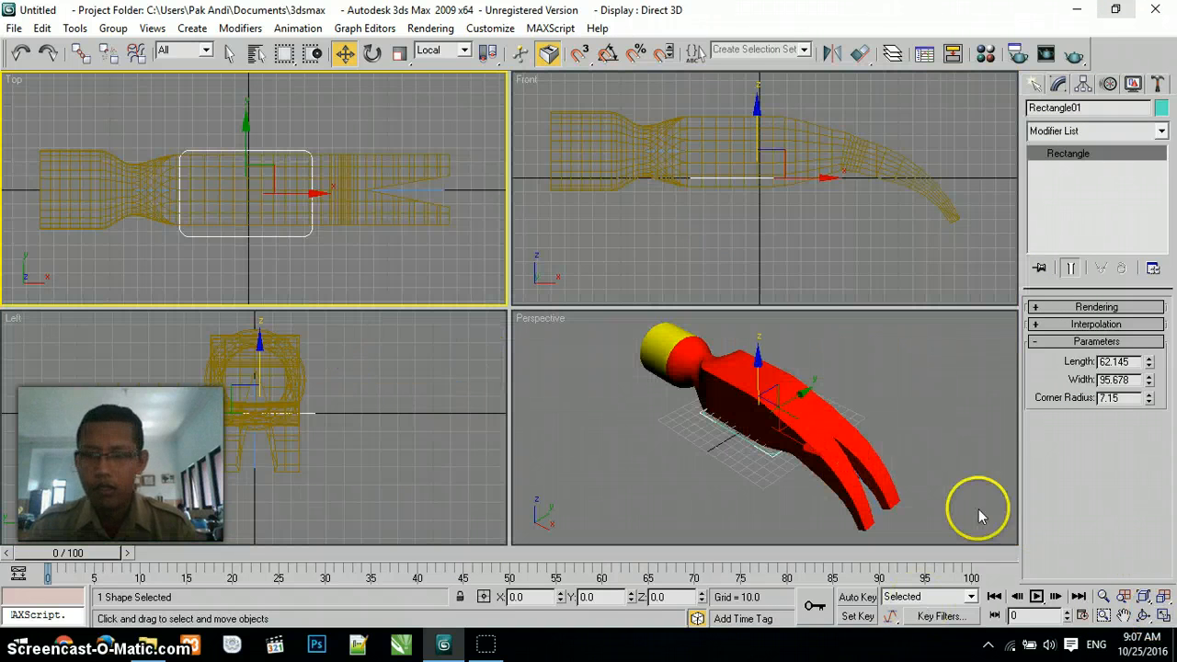
left_click(756, 109)
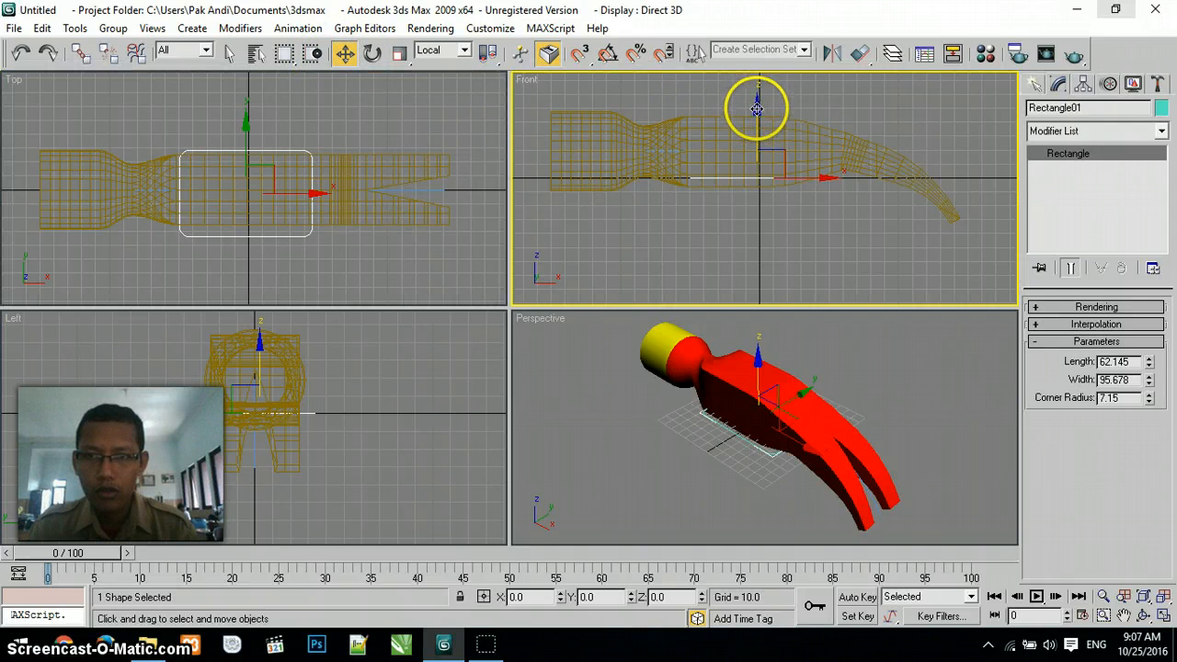
left_click_drag(756, 109, 679, 241)
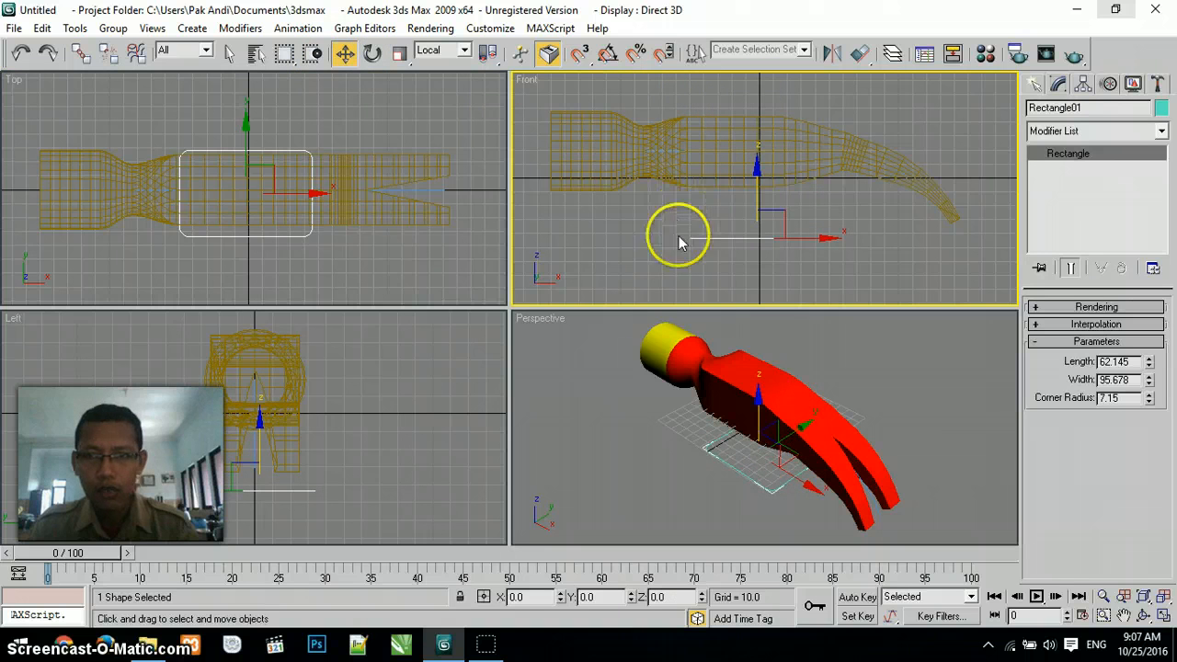
- Draw a straight vertical line spline in the Front view from just under the hammer head downward, at the rectangle's end nearest the striking face
left_click(1037, 85)
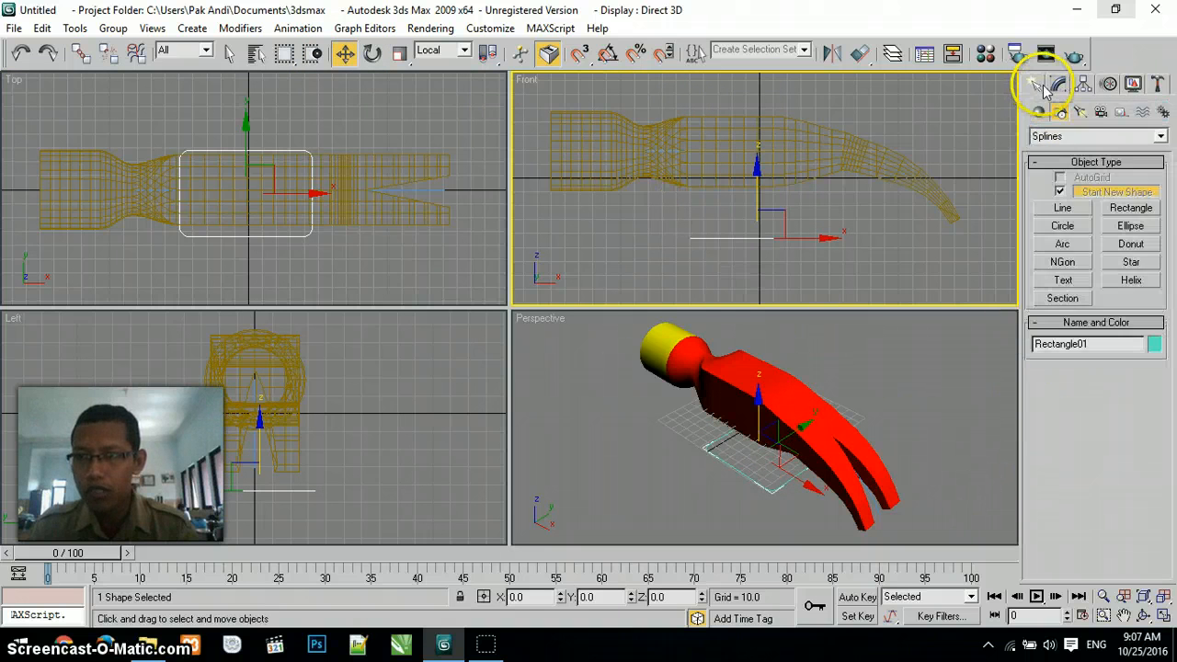
left_click(1055, 209)
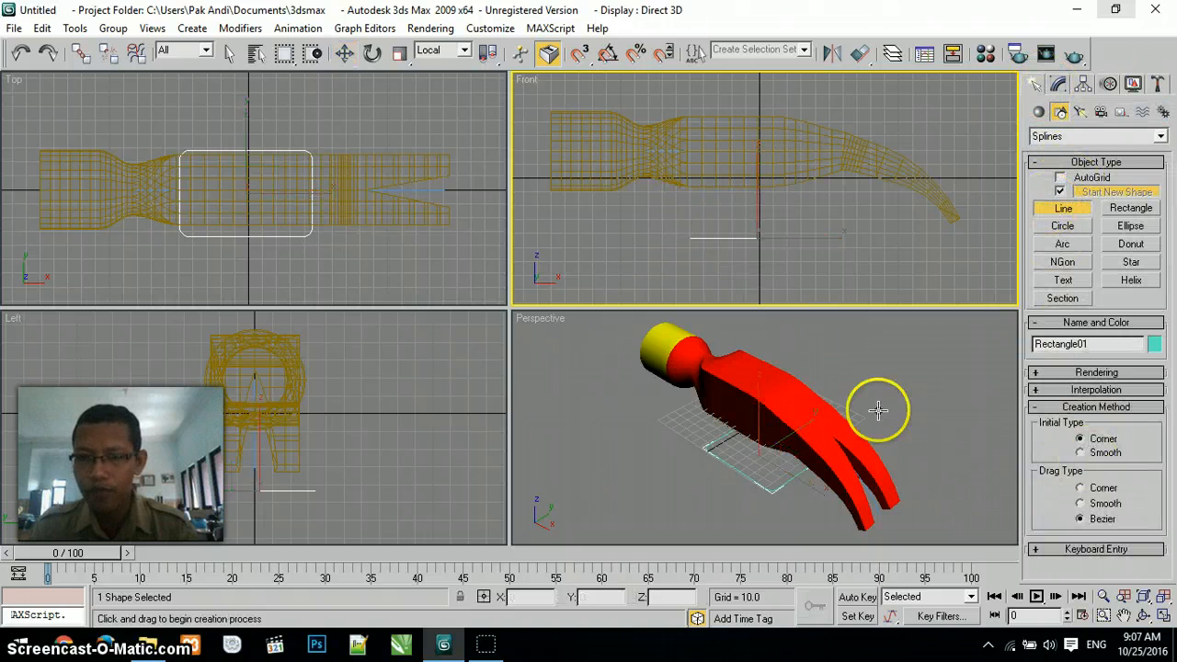
left_click(689, 203)
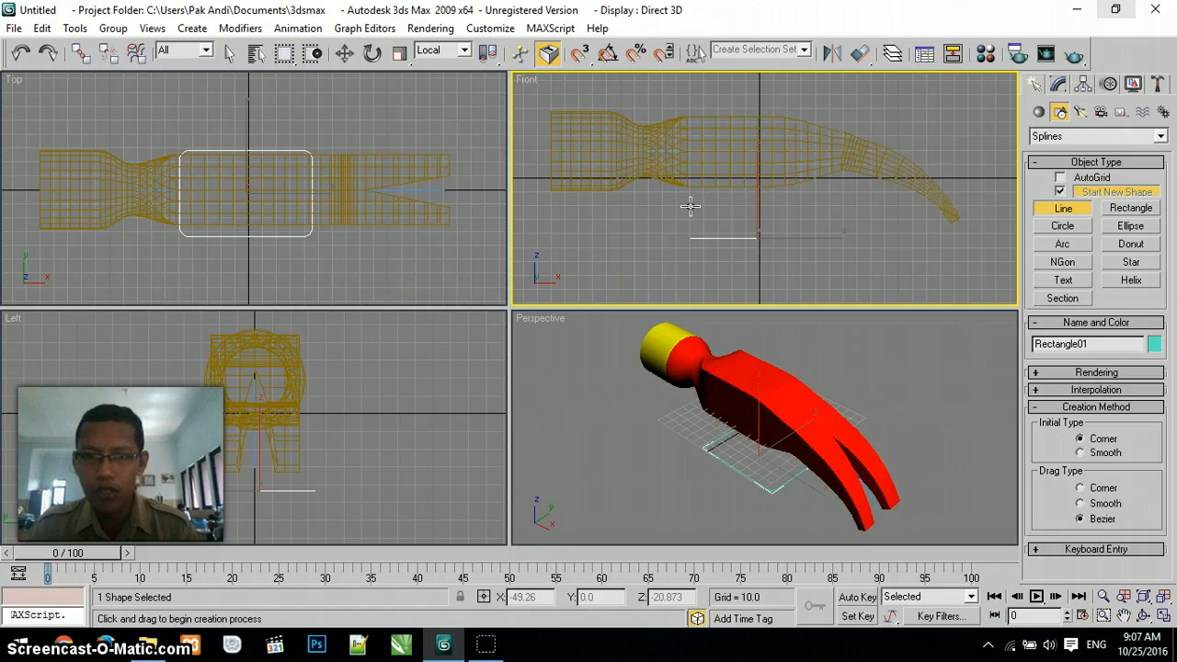
left_click(691, 208)
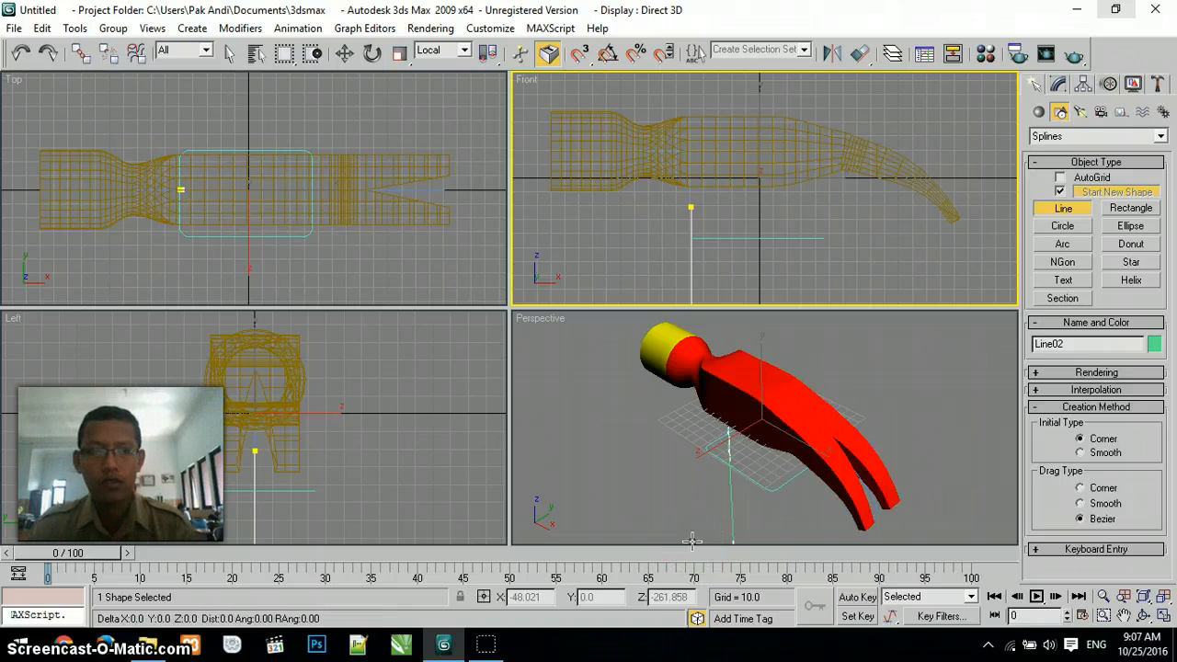
right_click(714, 501)
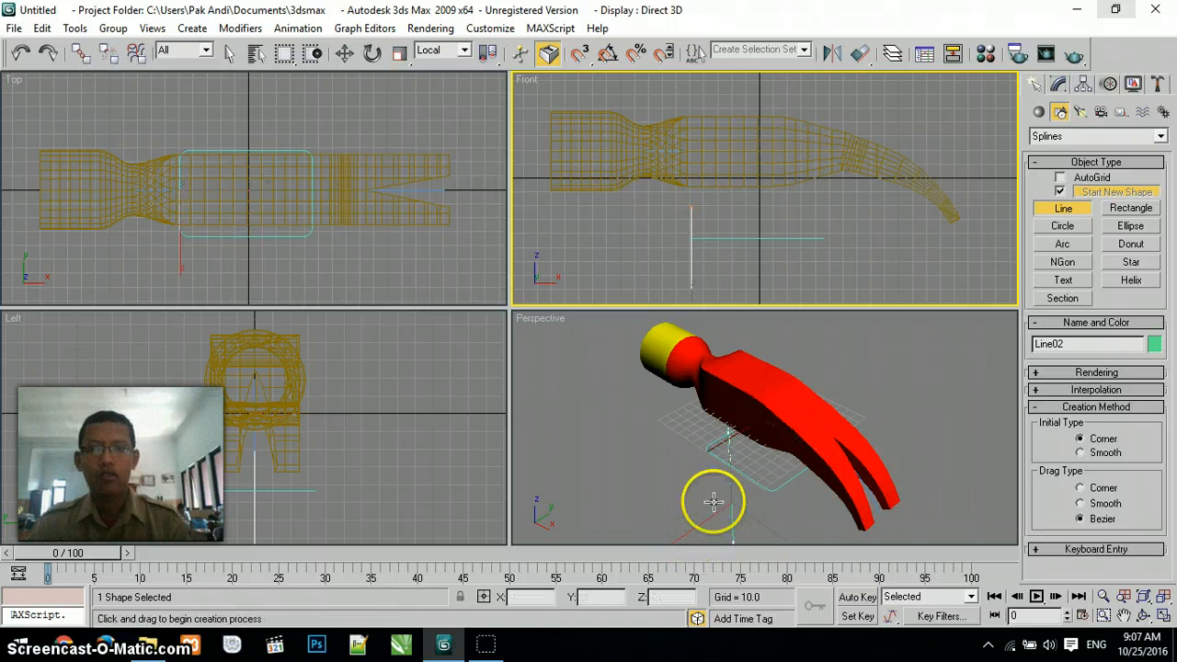
- Scale the vertical line up along its length to make the handle path longer
left_click(1163, 615)
left_click(1163, 615)
left_click(1163, 597)
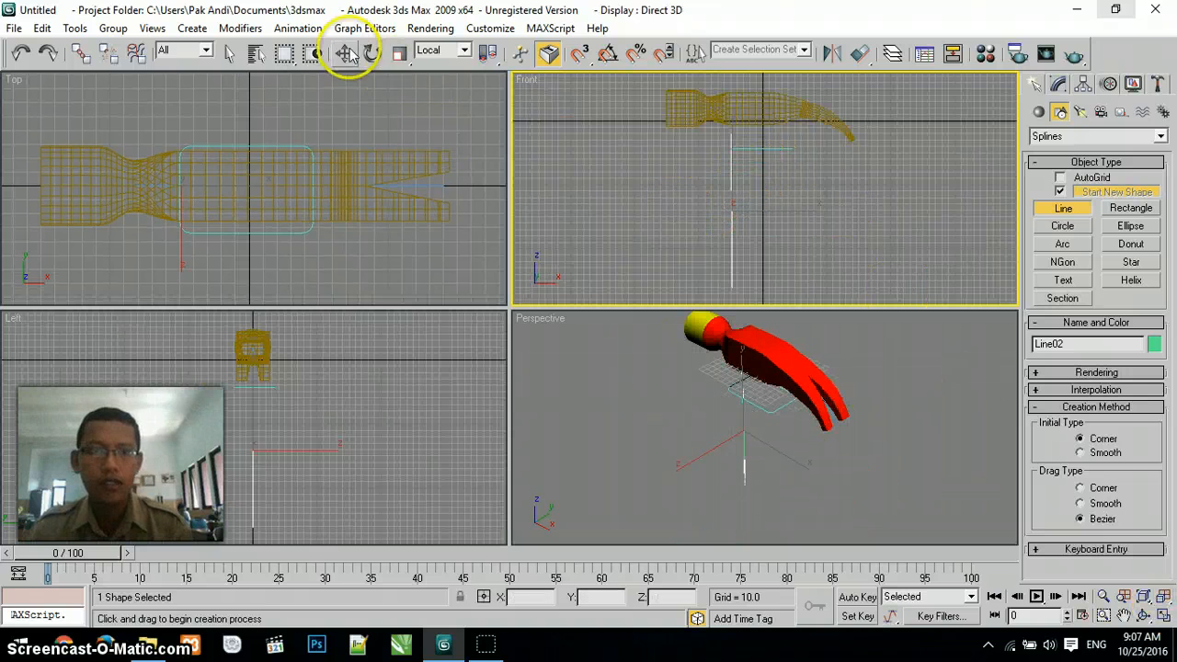
left_click(401, 53)
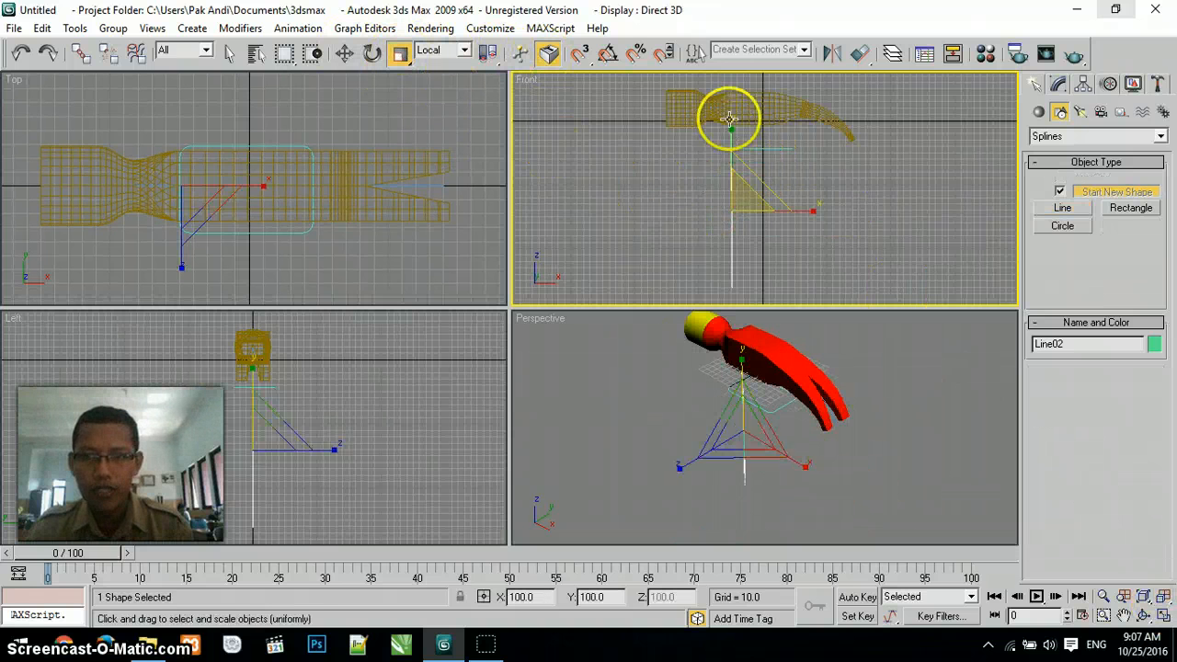
left_click_drag(732, 113, 732, 75)
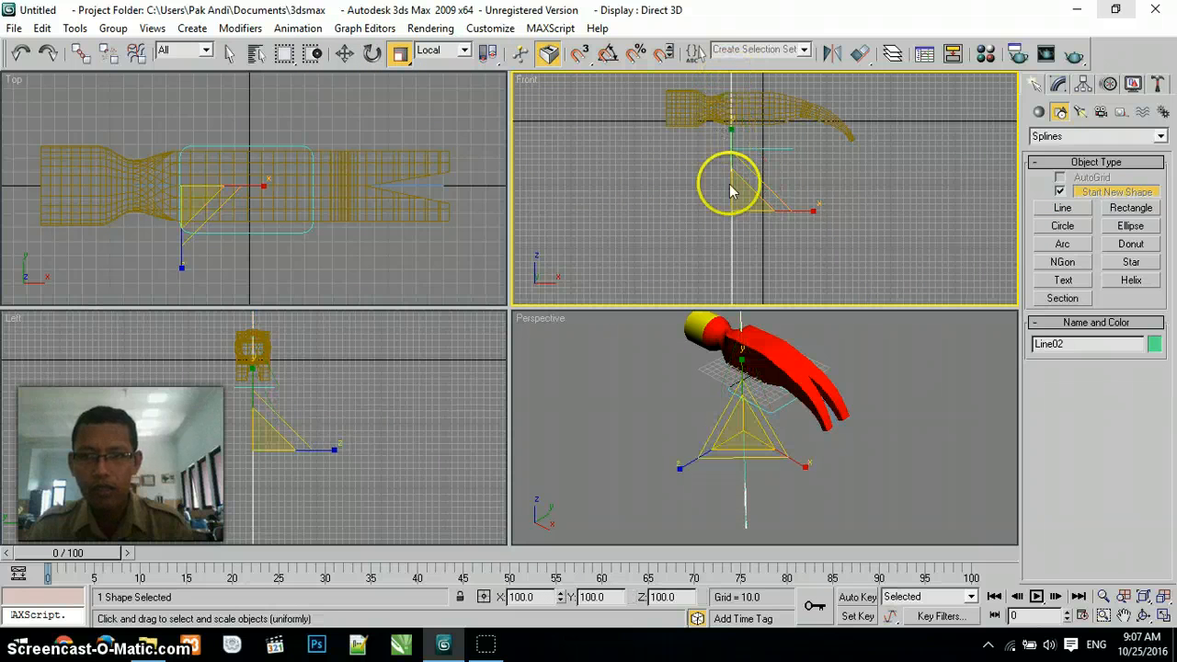
left_click(1164, 597)
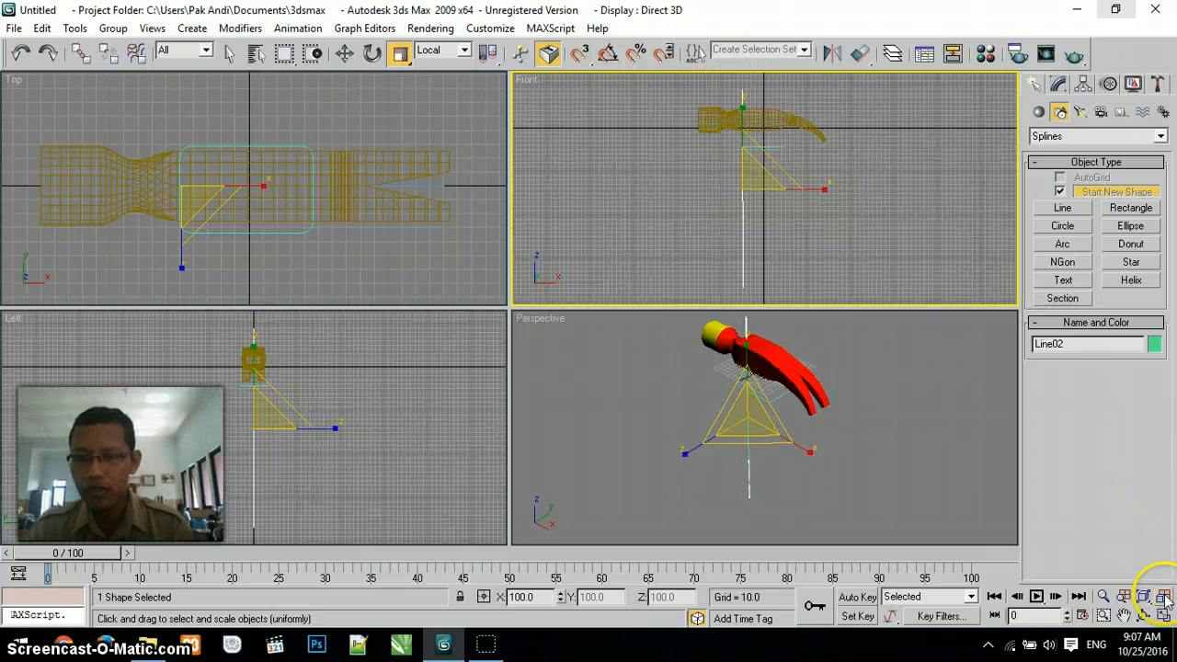
left_click(345, 54)
left_click(578, 149)
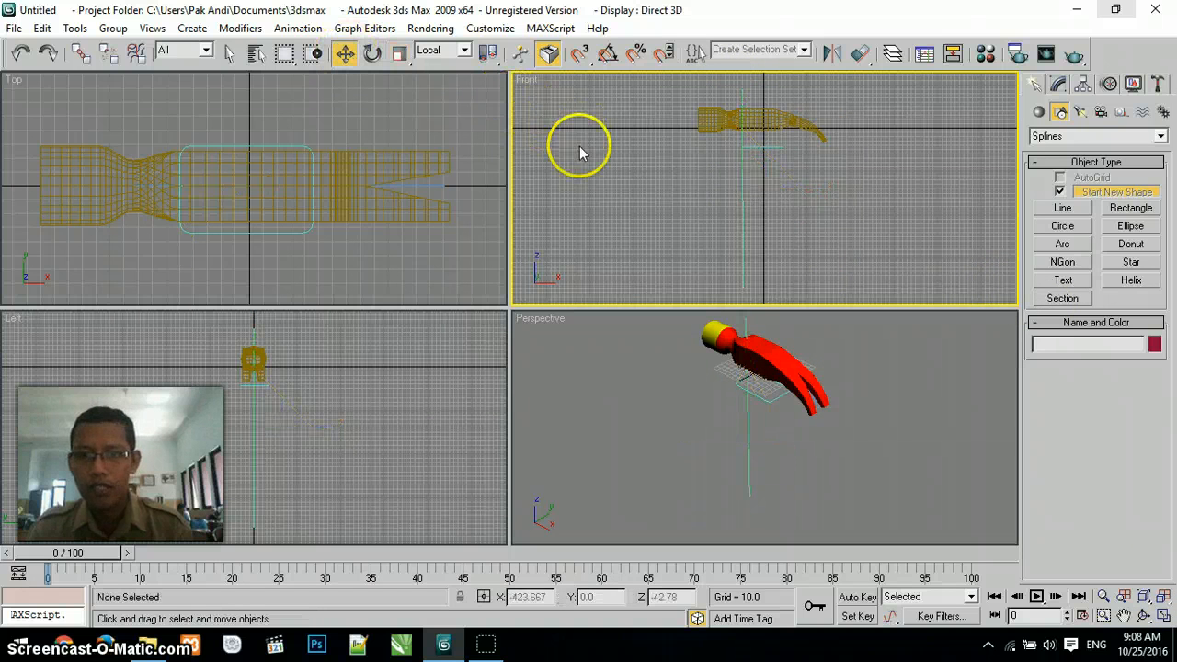
- Shorten the vertical line slightly and lower it so its upper end sits just below the hammer head
left_click(743, 187)
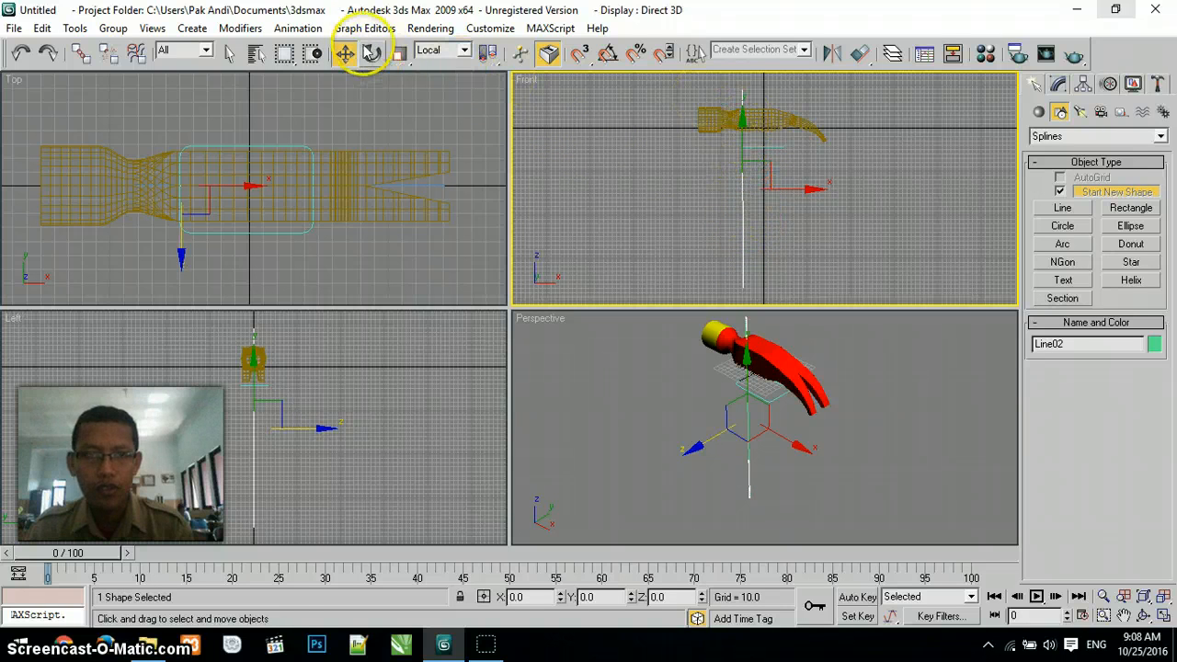
left_click(399, 52)
left_click_drag(741, 103, 743, 150)
left_click(345, 54)
left_click(706, 203)
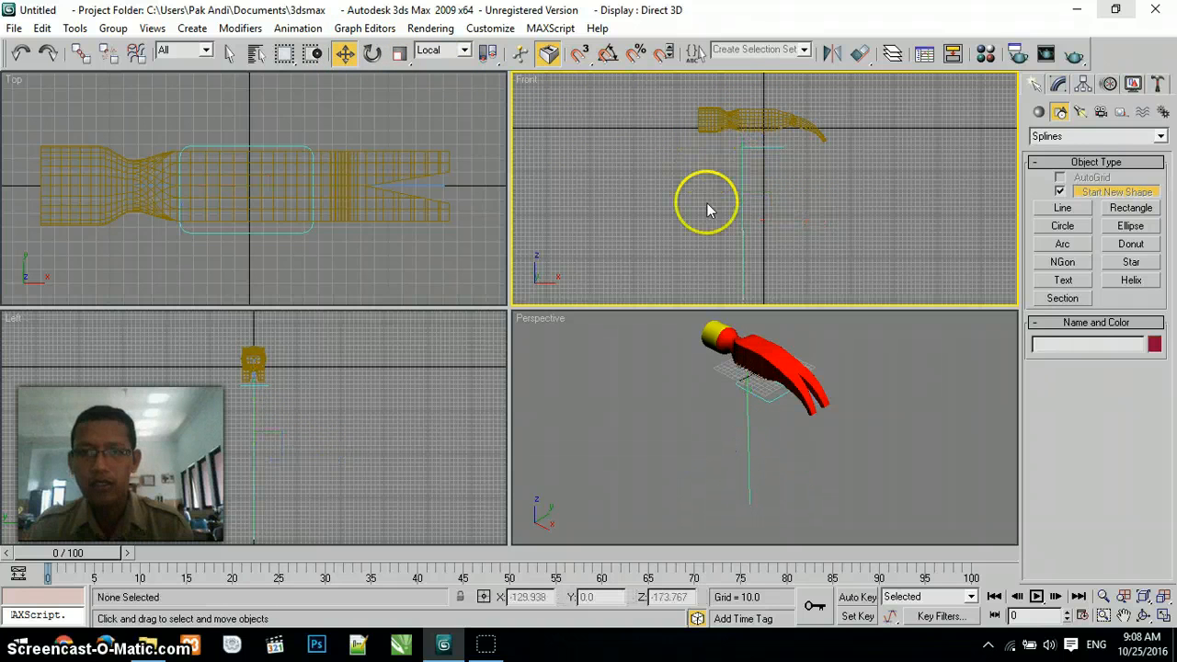
left_click(741, 202)
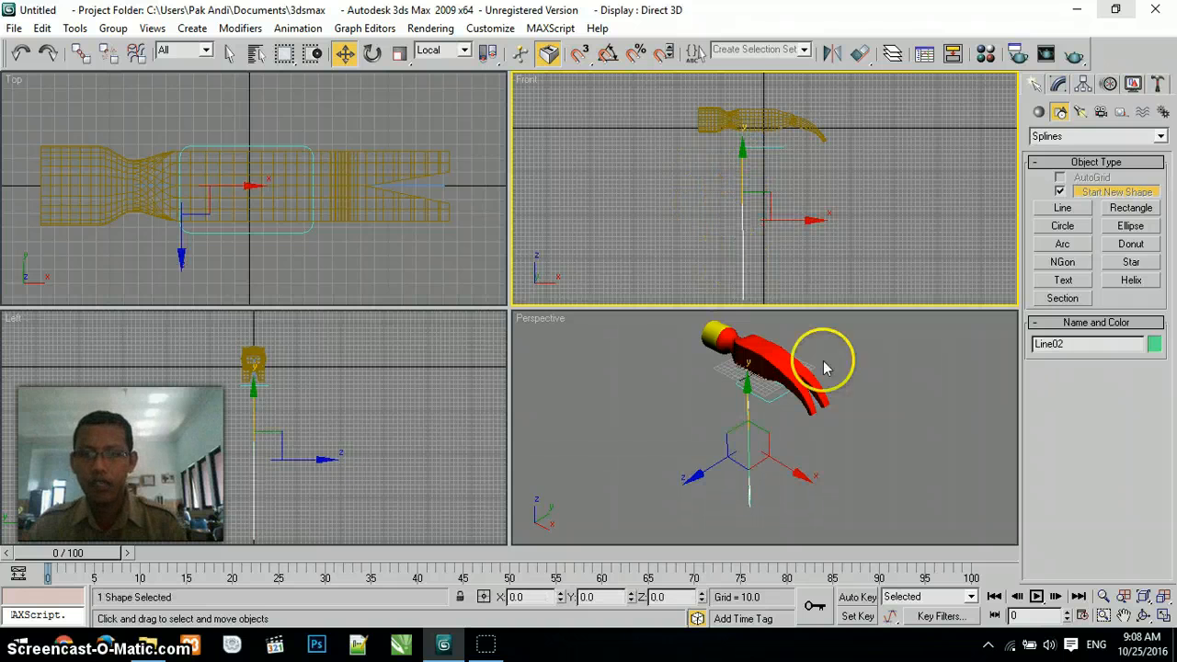
- Create a Loft compound object using the vertical line as path and the rounded rectangle as shape
left_click(1162, 617)
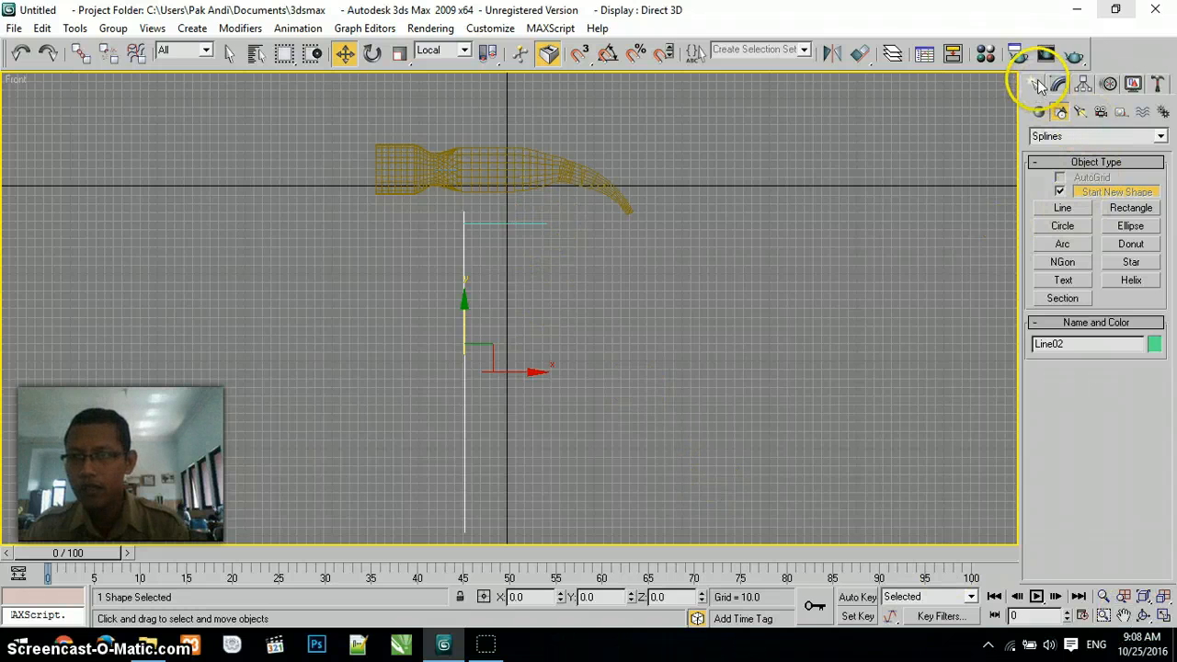
left_click(1039, 111)
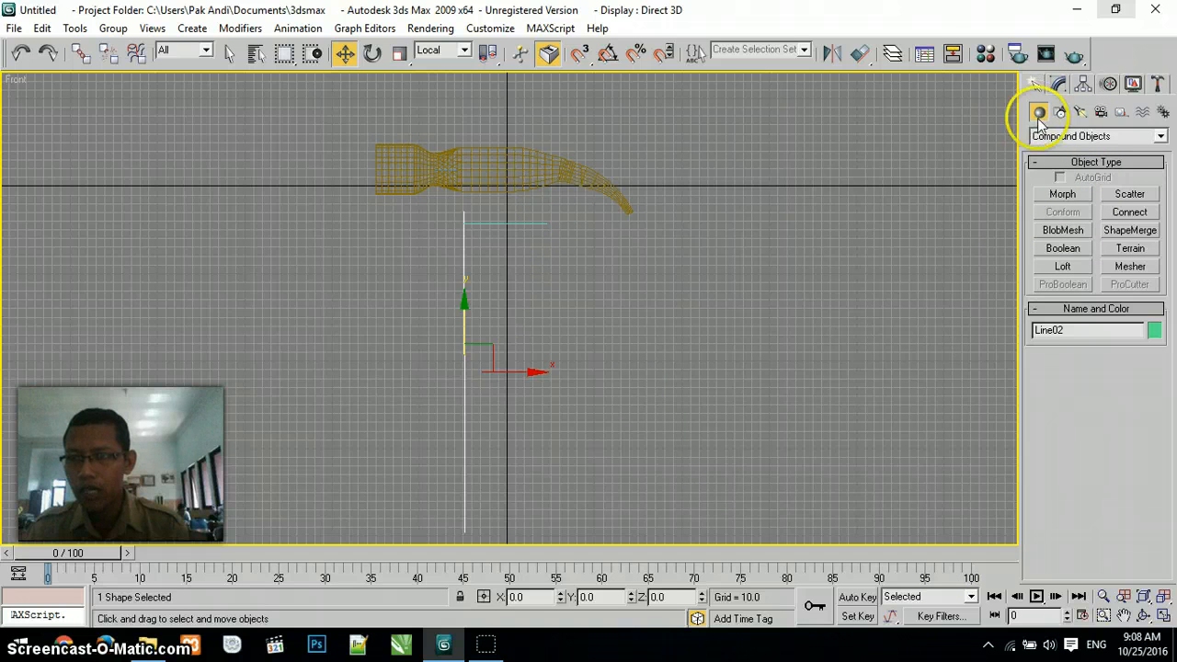
left_click(1063, 266)
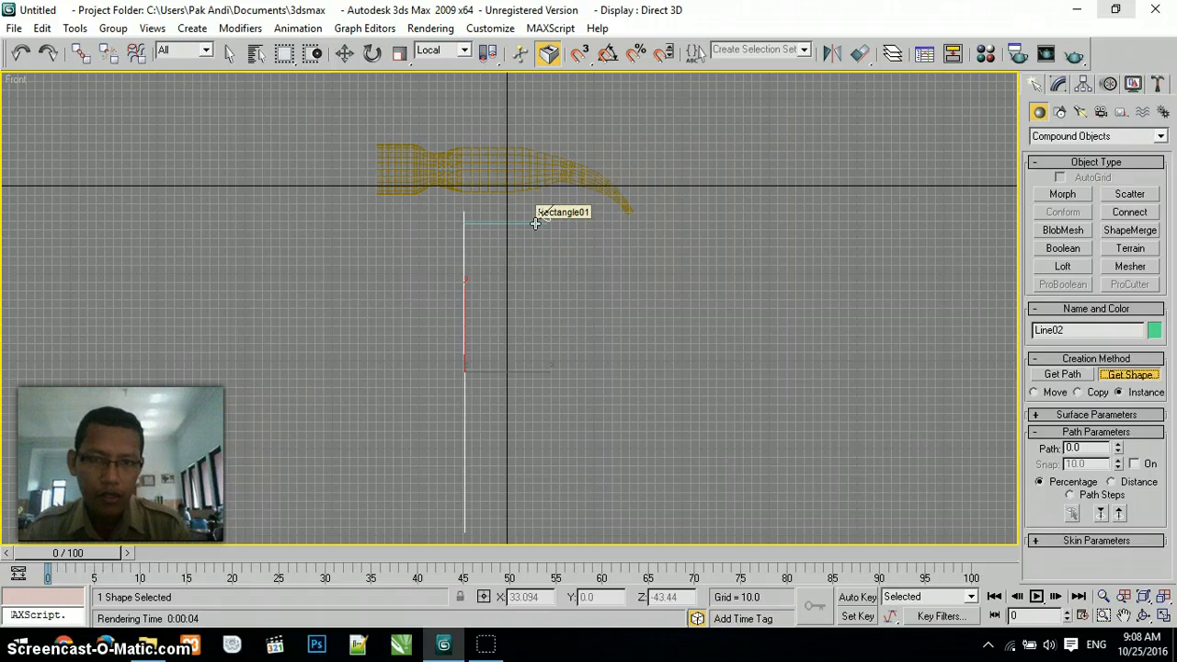
left_click(535, 224)
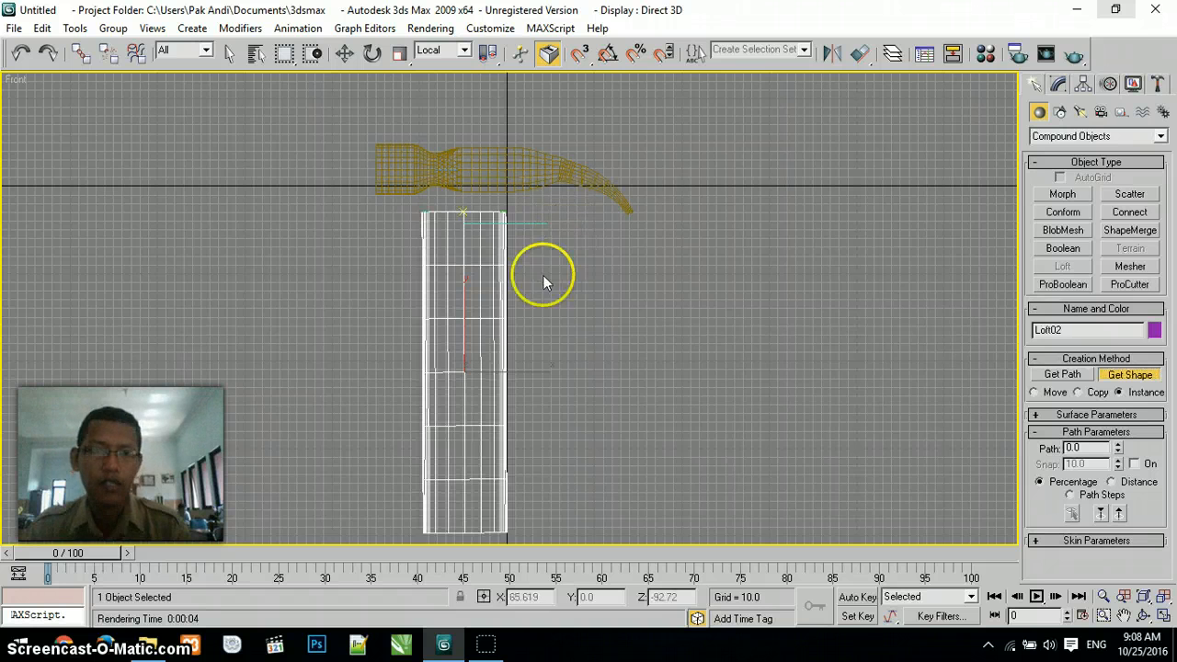
- Move the lofted handle about 177 units along X toward the claw, clear of the path line
left_click(1165, 616)
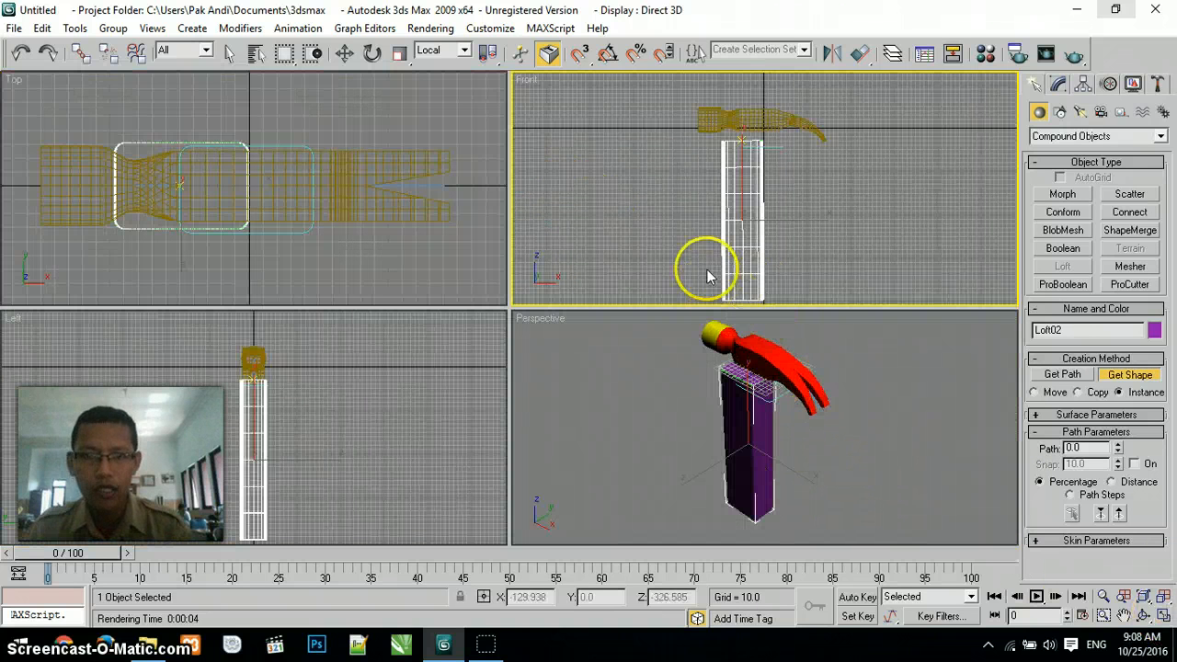
left_click(345, 54)
right_click(798, 253)
left_click(811, 260)
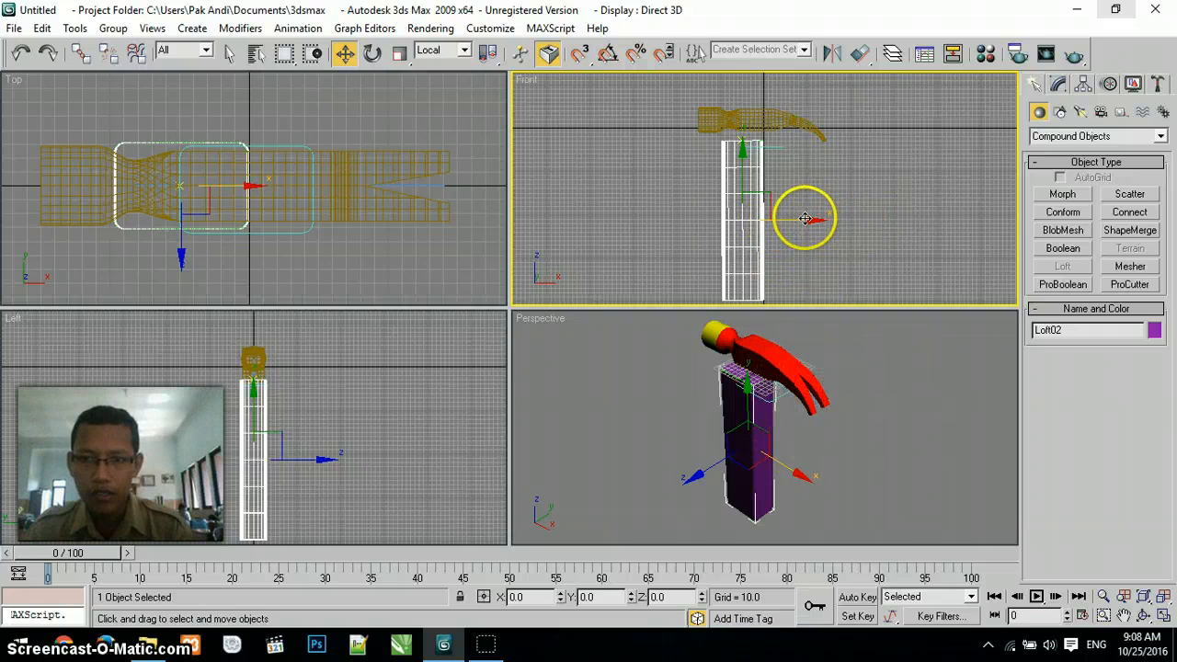
left_click_drag(801, 217, 881, 211)
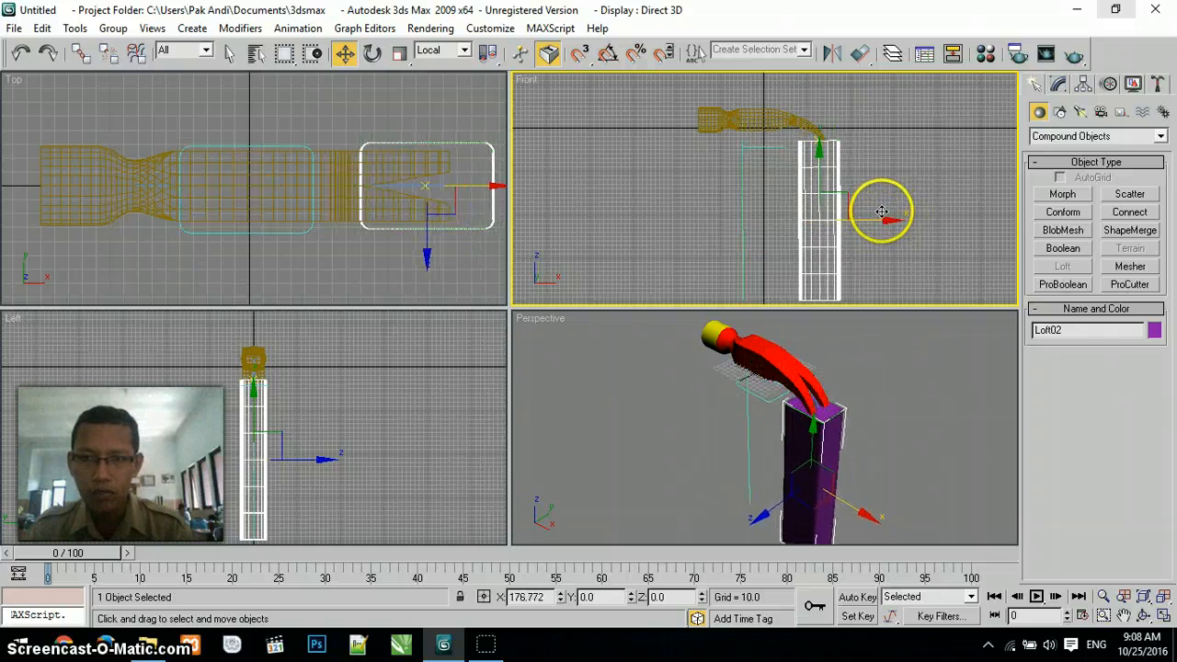
- Delete the leftover path line and rectangle spline, and reselect the lofted handle
left_click(742, 165)
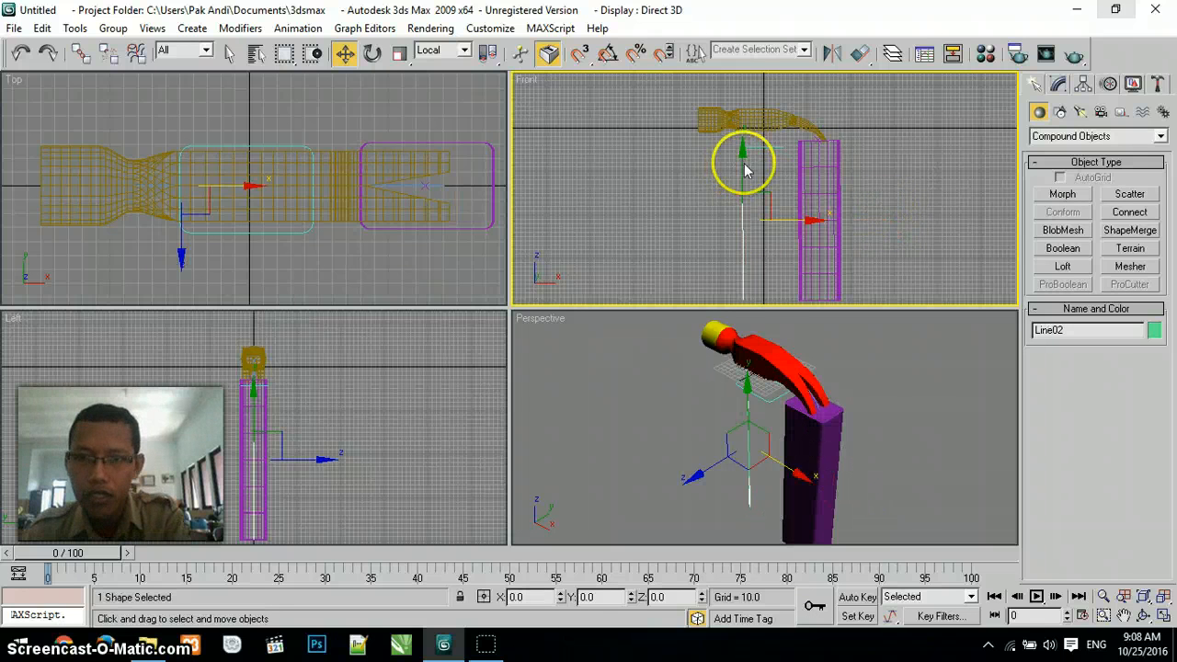
left_click(758, 145)
left_click(758, 145)
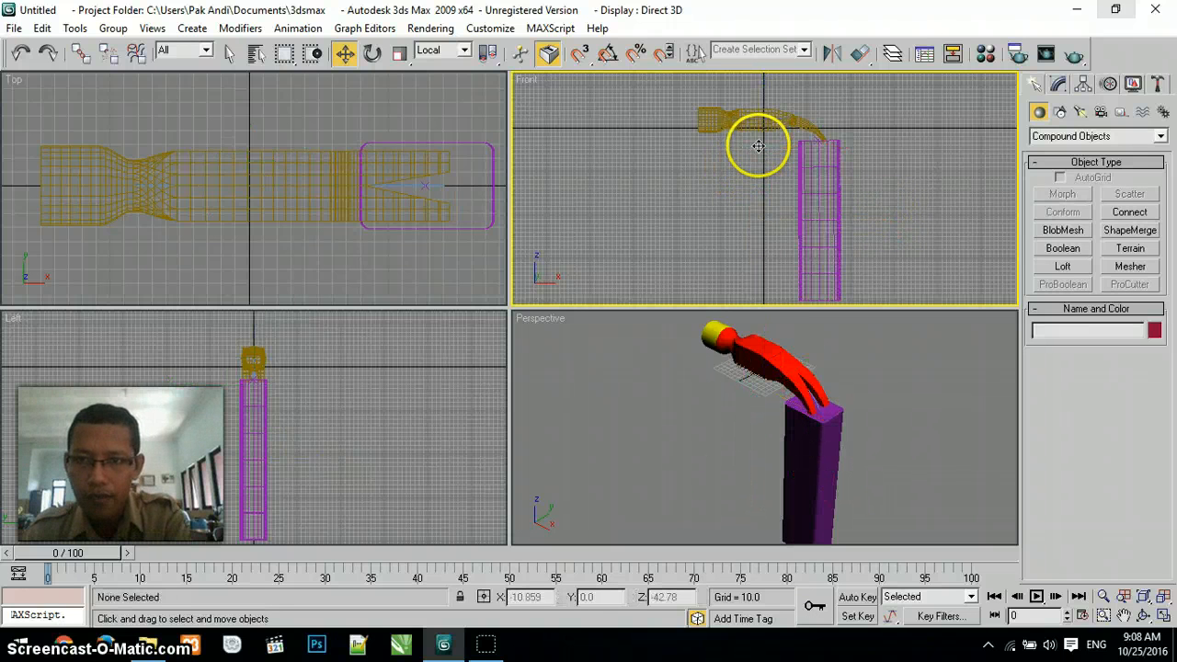
left_click(824, 171)
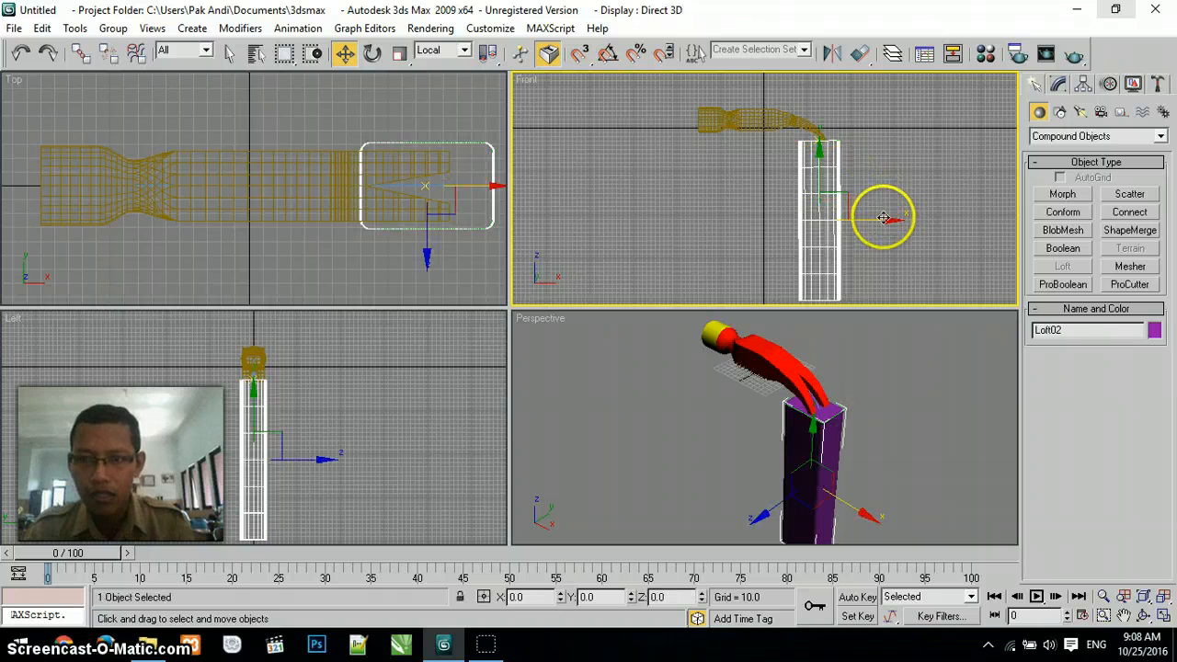
- Move the lofted handle about 135 units back along X under the hammer head, and scale it down in local Z to about the head's width
left_click_drag(878, 204, 822, 202)
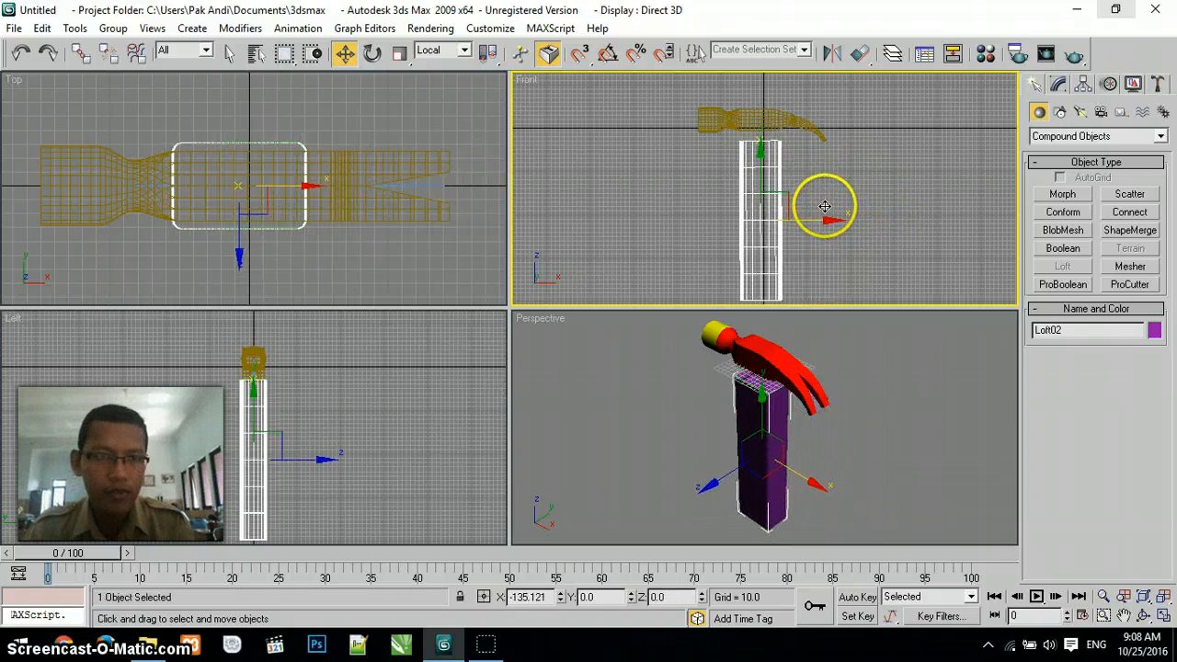
right_click(250, 108)
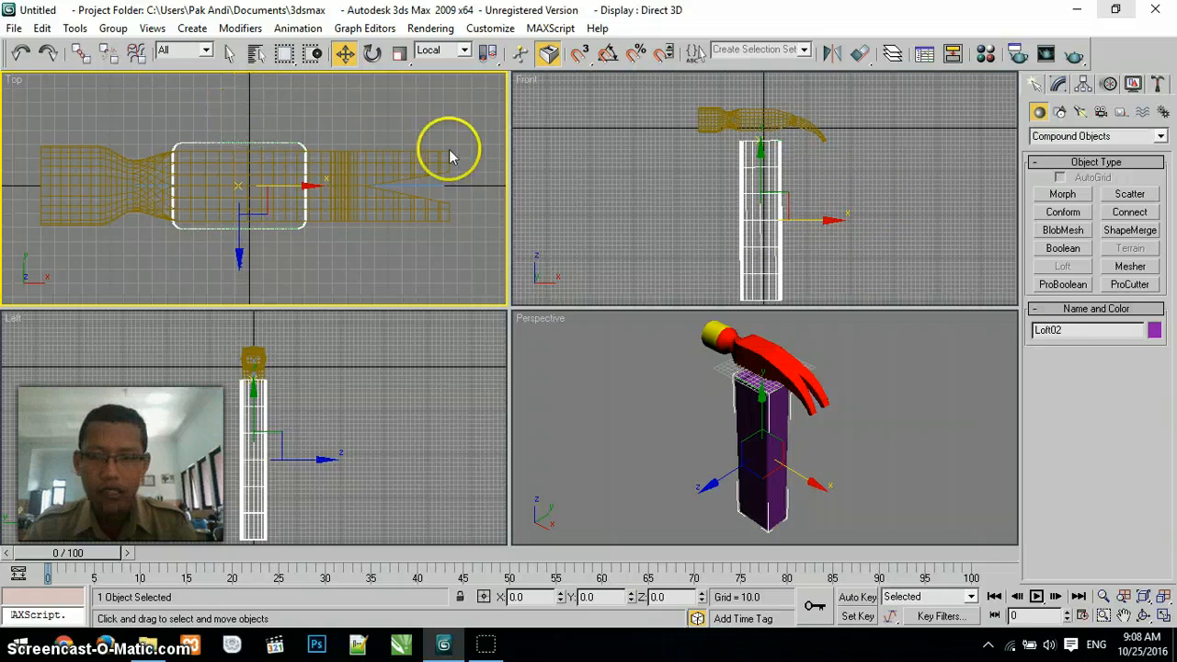
left_click(1164, 616)
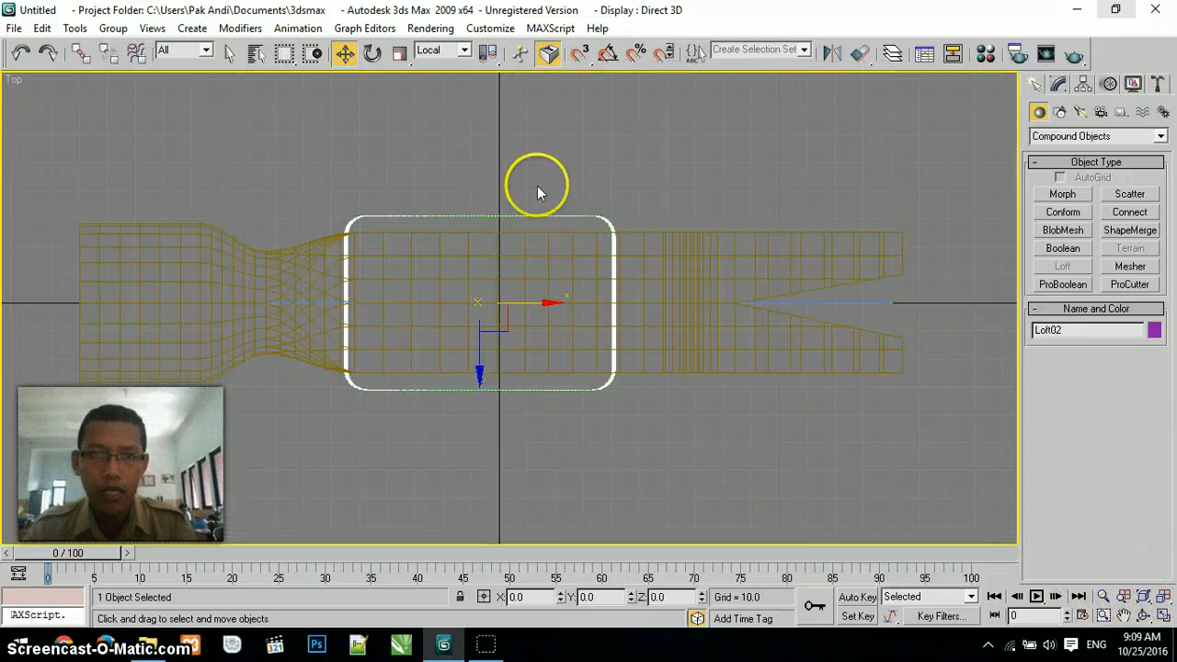
left_click(398, 54)
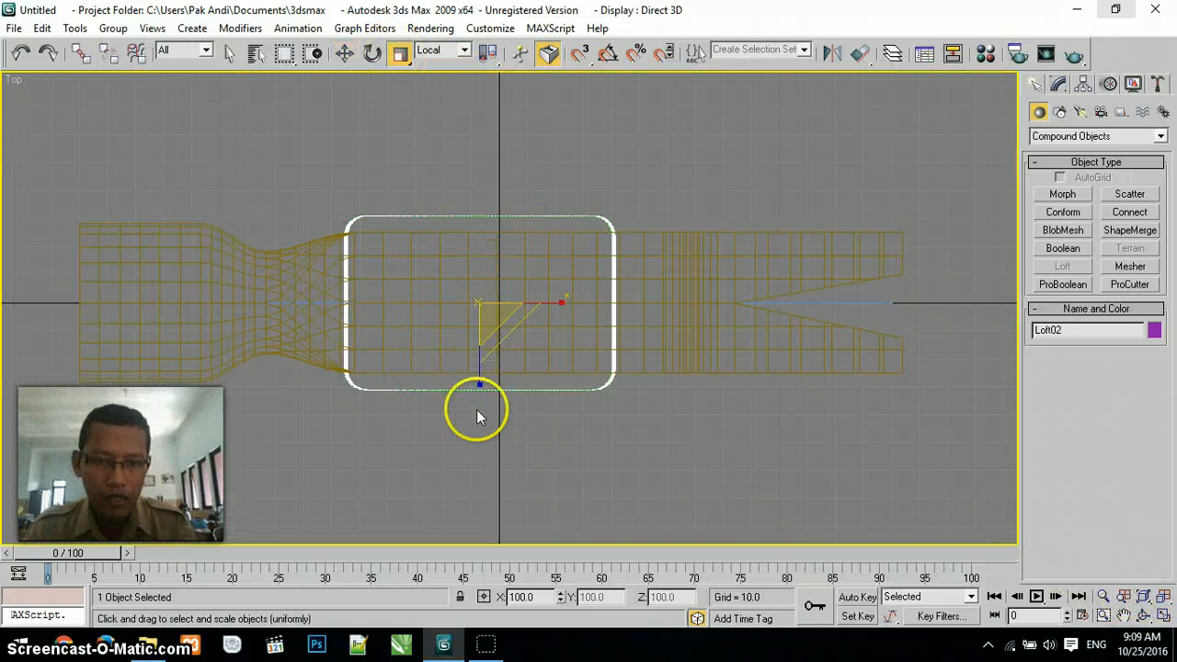
left_click_drag(479, 383, 480, 373)
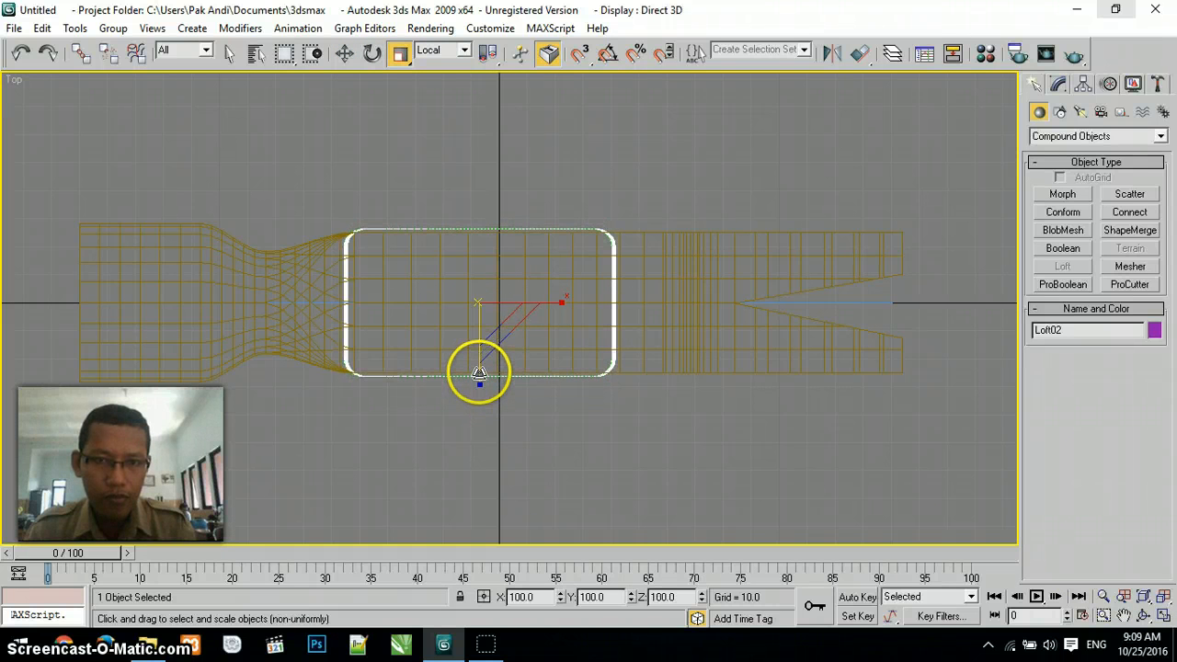
- Nudge the handle sideways onto the head's centreline and scale it to 90% along its local Z axis
left_click(344, 54)
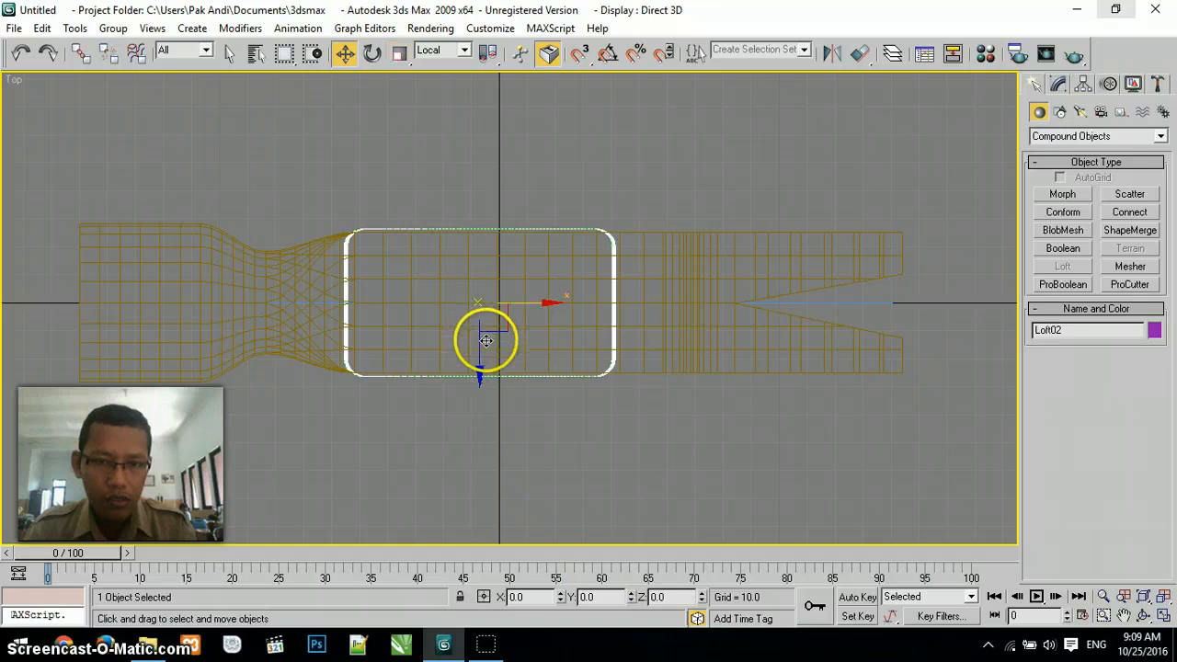
left_click_drag(479, 341, 471, 273)
left_click(398, 55)
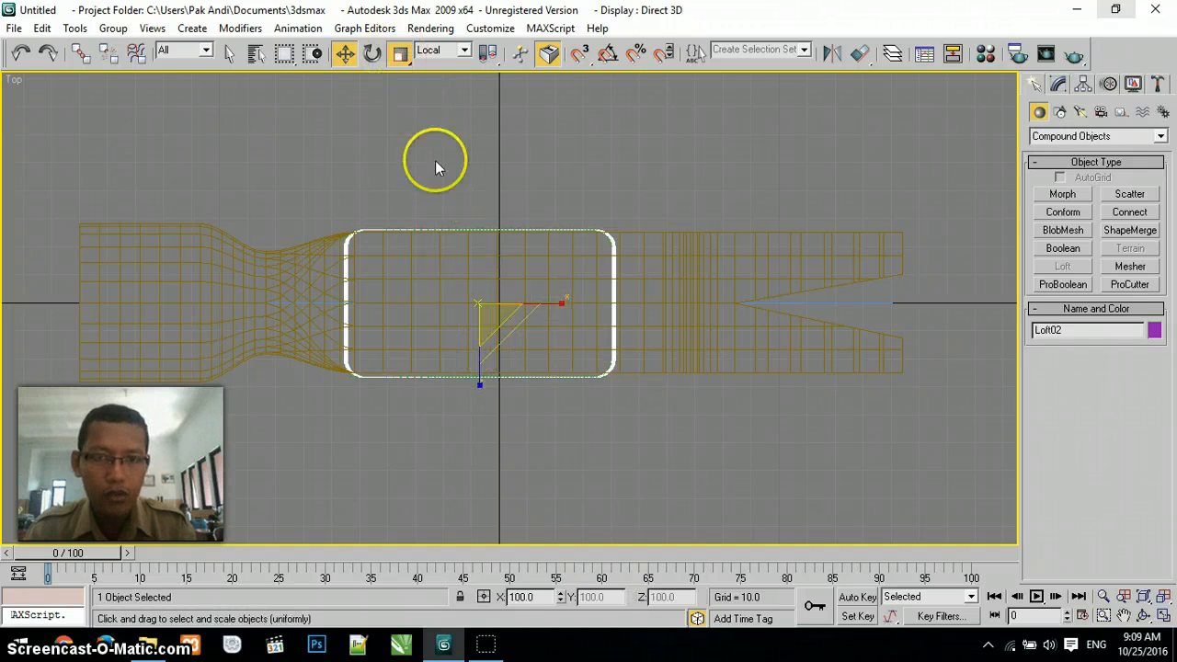
left_click_drag(484, 386, 482, 379)
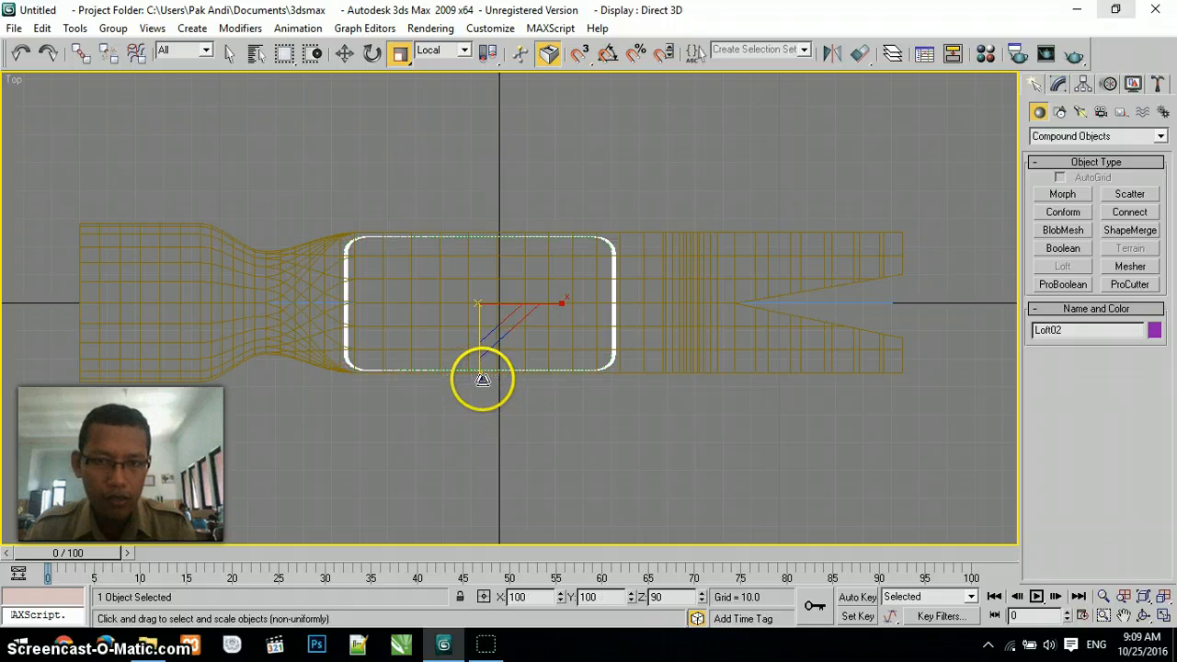
- Shift the handle slightly along X toward the claw and scale it narrower along X, then deselect it
left_click(342, 53)
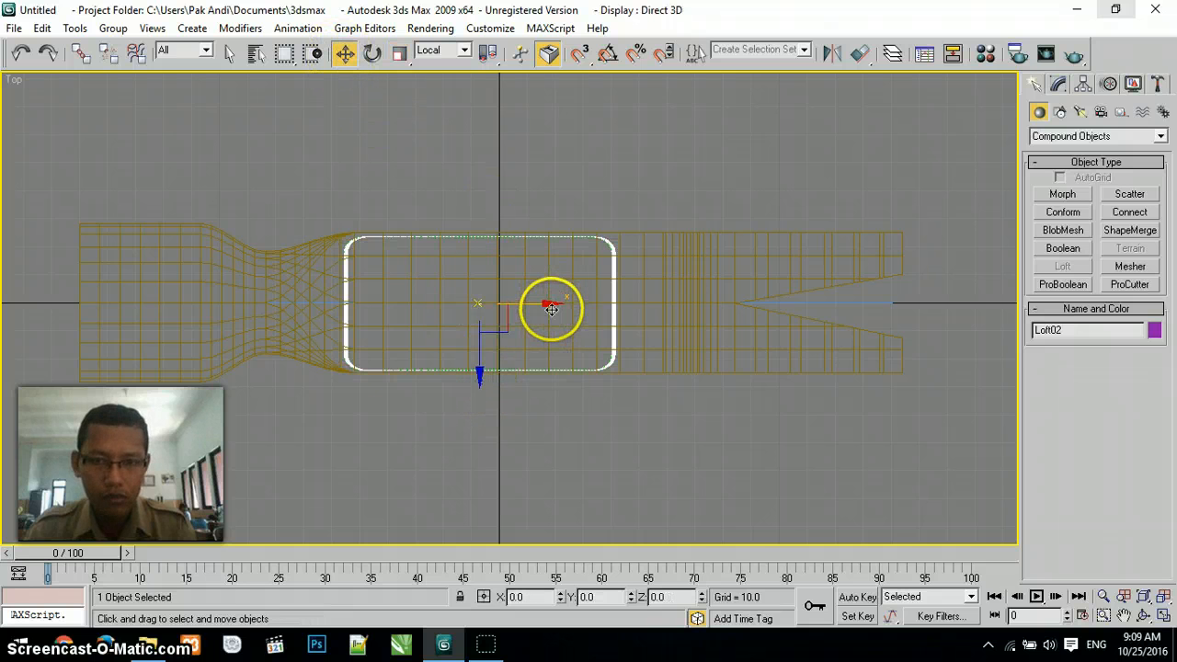
mouse_move(551, 309)
left_mouse_down()
mouse_move(576, 305)
mouse_move(567, 300)
left_mouse_up()
left_click(399, 53)
left_click(345, 53)
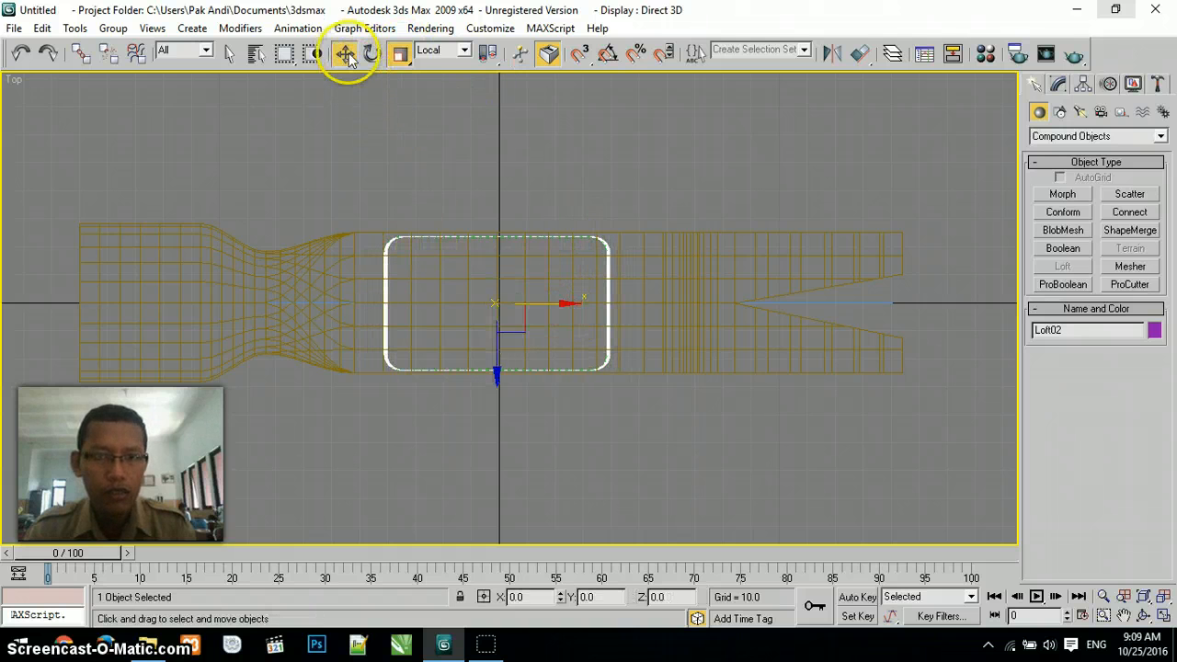
left_click(453, 195)
- Raise the handle until its upper end meets the underside of the hammer head, and shift it slightly along X toward the striking face
left_click(1164, 597)
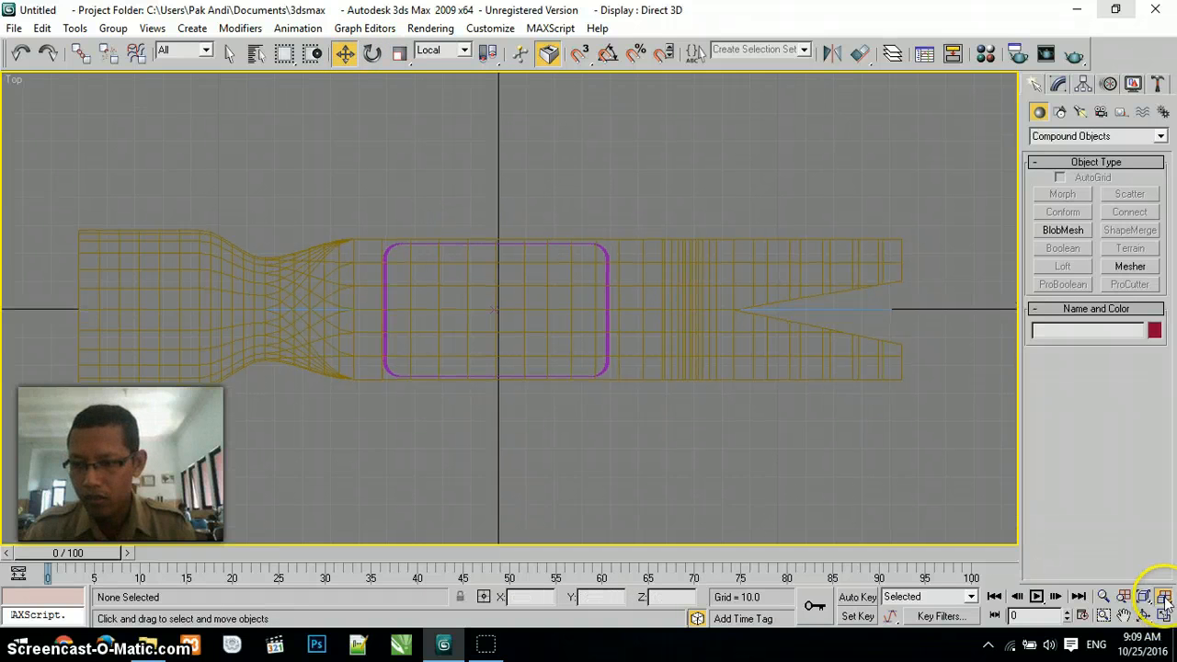
left_click(1164, 616)
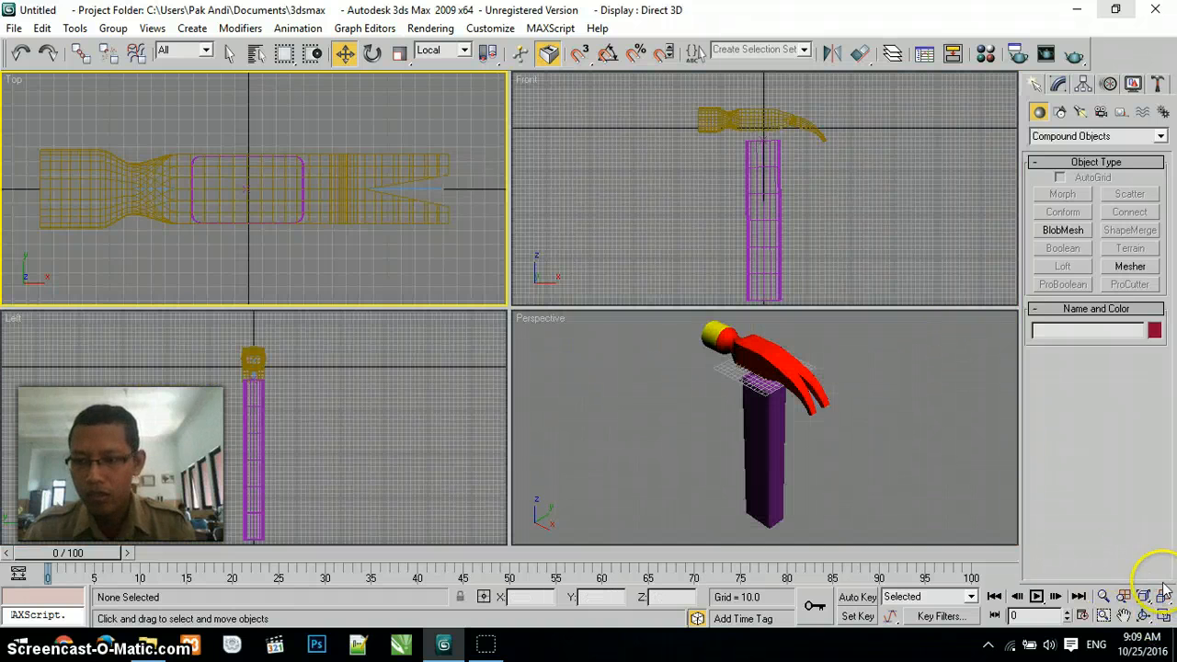
left_click(768, 185)
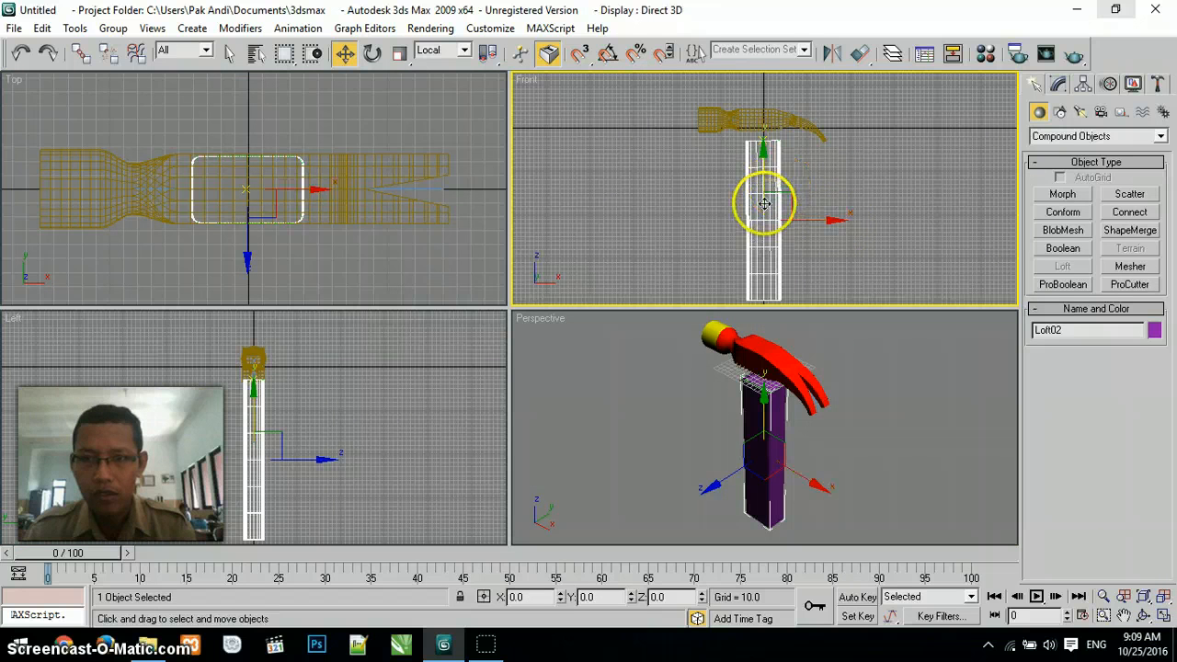
left_click_drag(764, 183, 765, 175)
left_click_drag(832, 210, 824, 209)
left_click(885, 198)
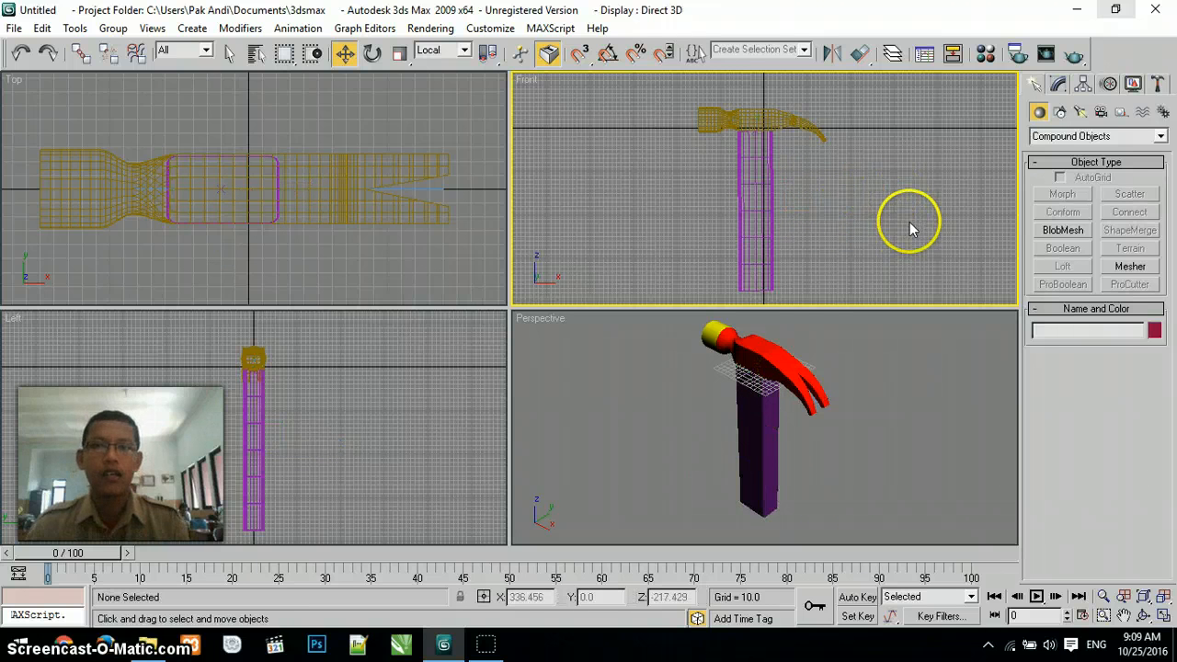
- Scale the handle to 80% along its local X axis
left_click(764, 210)
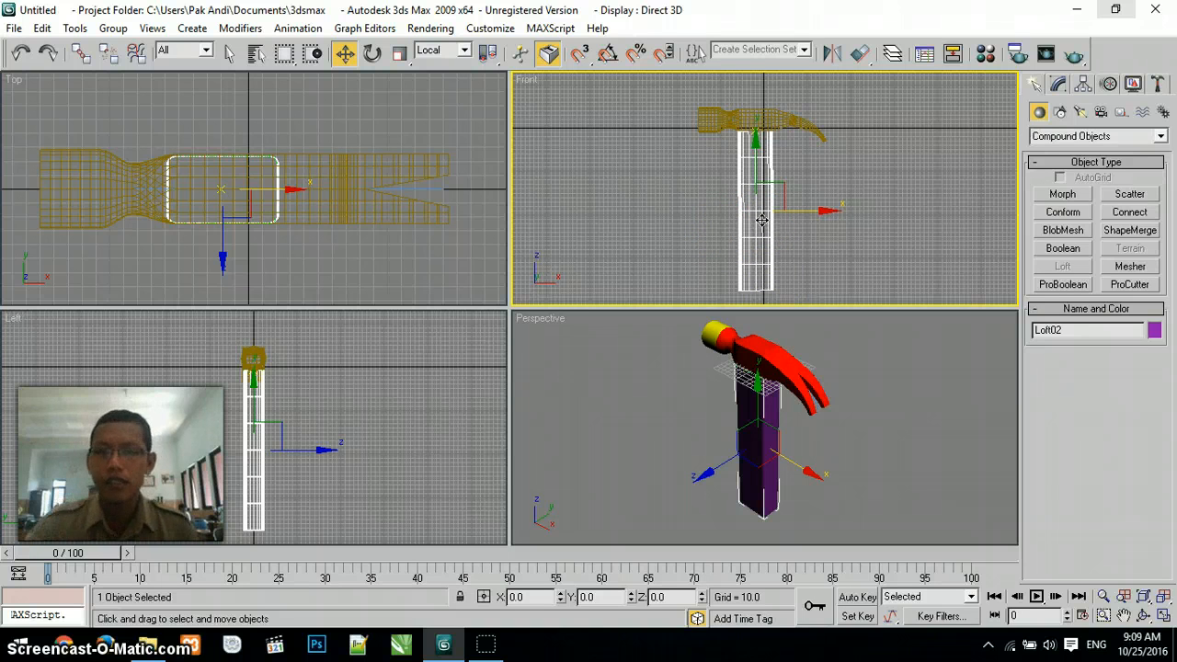
left_click(399, 53)
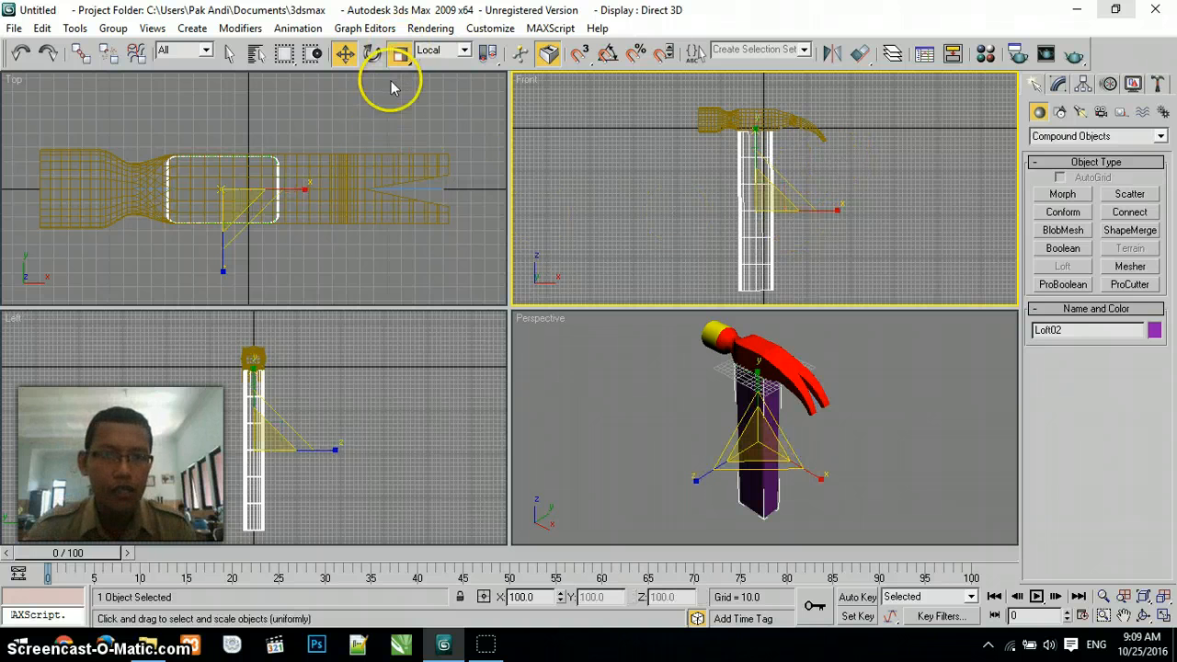
left_click(303, 191)
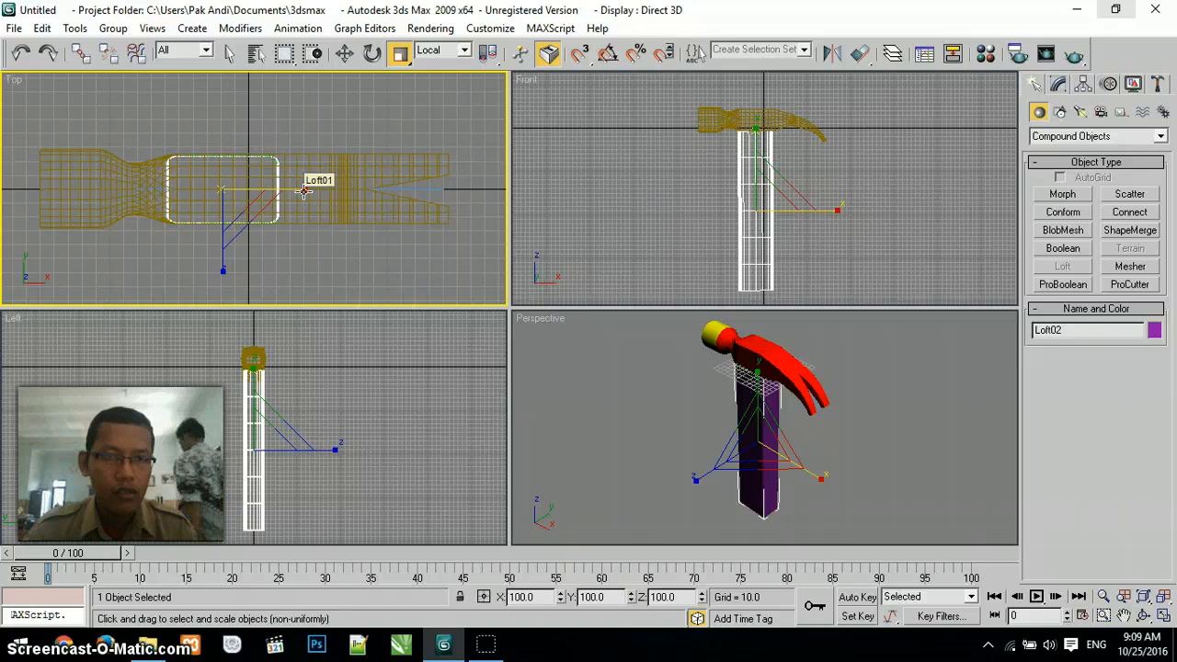
left_click_drag(304, 191, 289, 191)
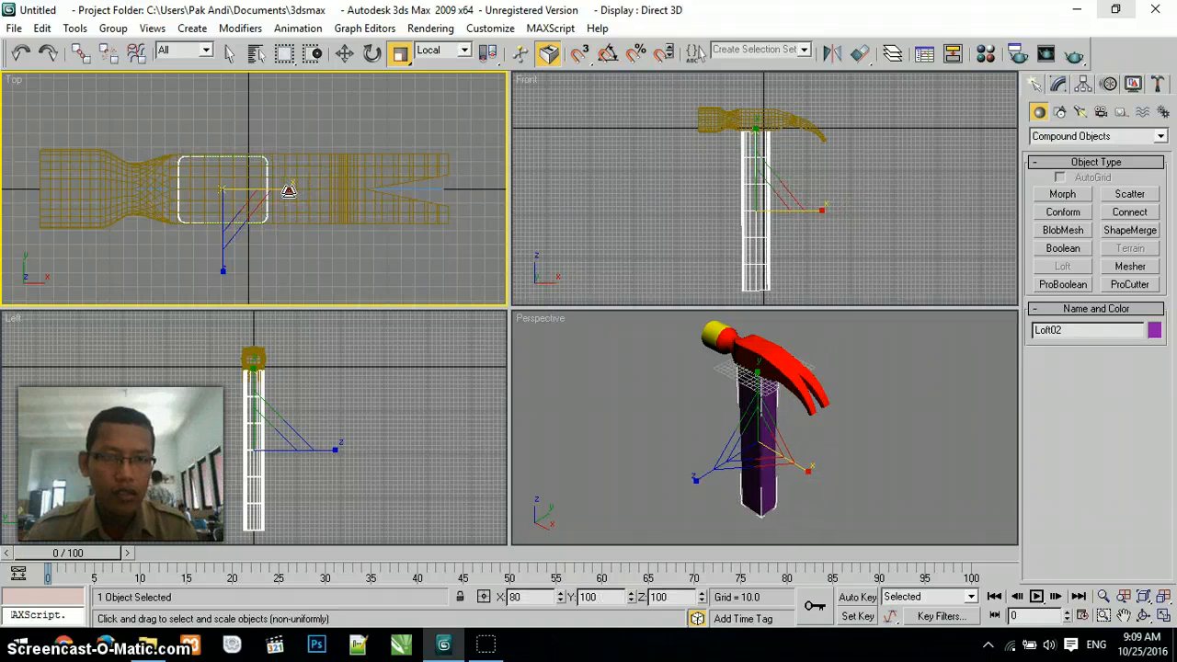
left_click(665, 174)
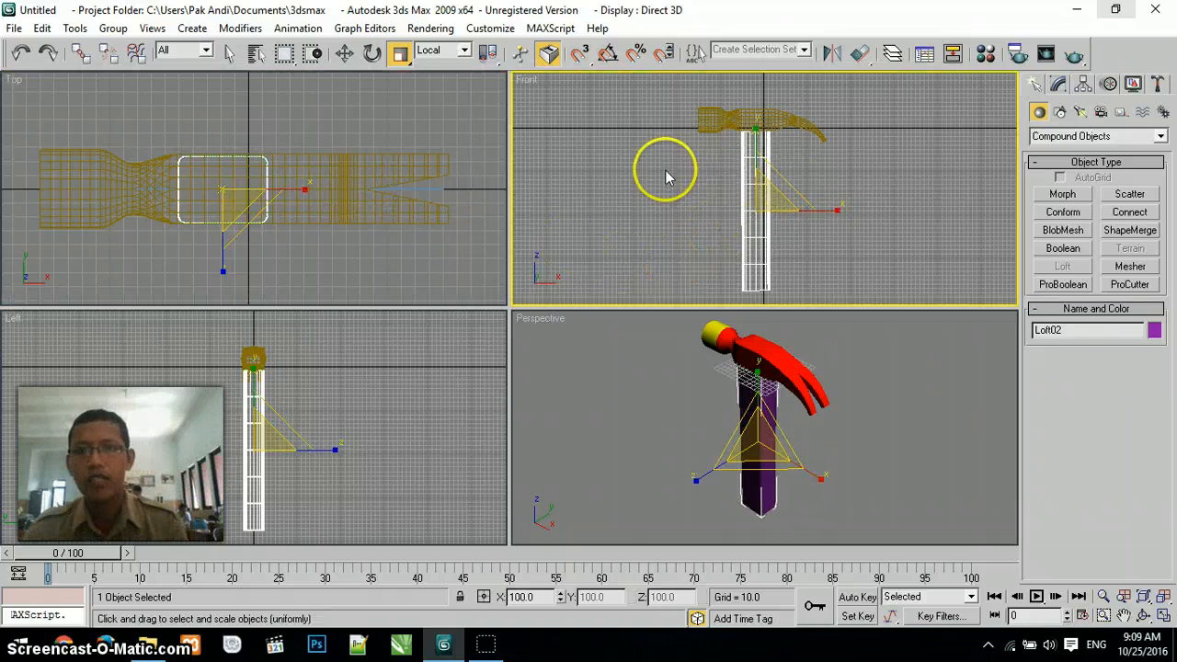
- Open the Scale deformation curve of the handle's loft and place its window where the front view stays uncovered
left_click(344, 53)
left_click(756, 163)
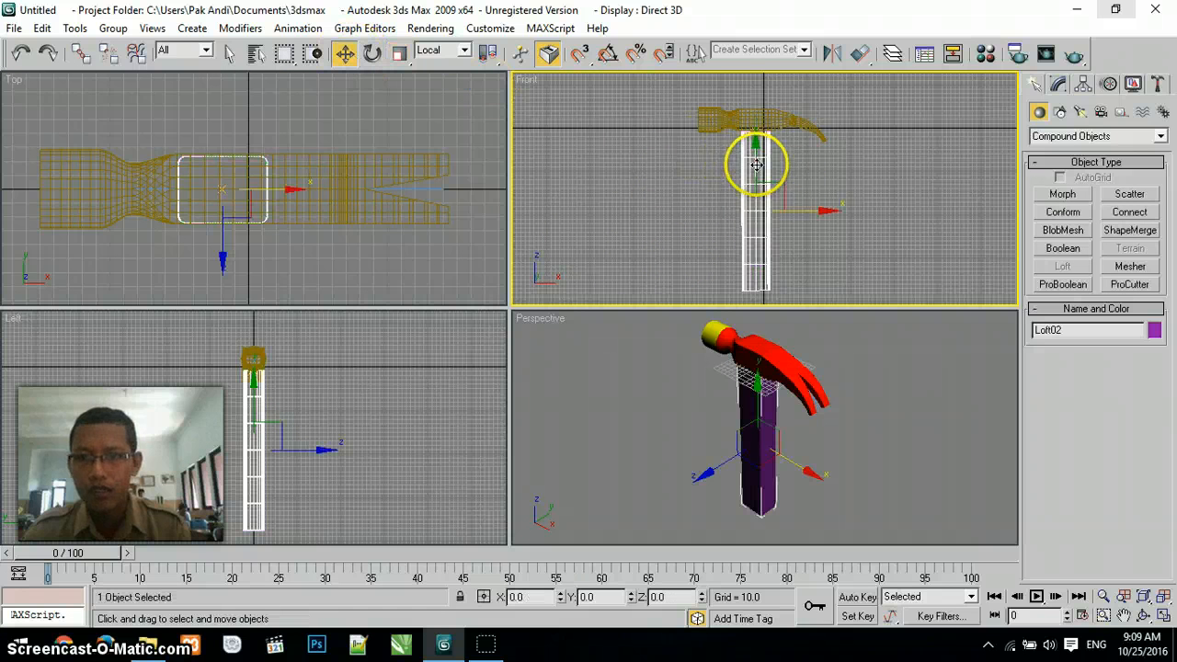
left_click(1058, 84)
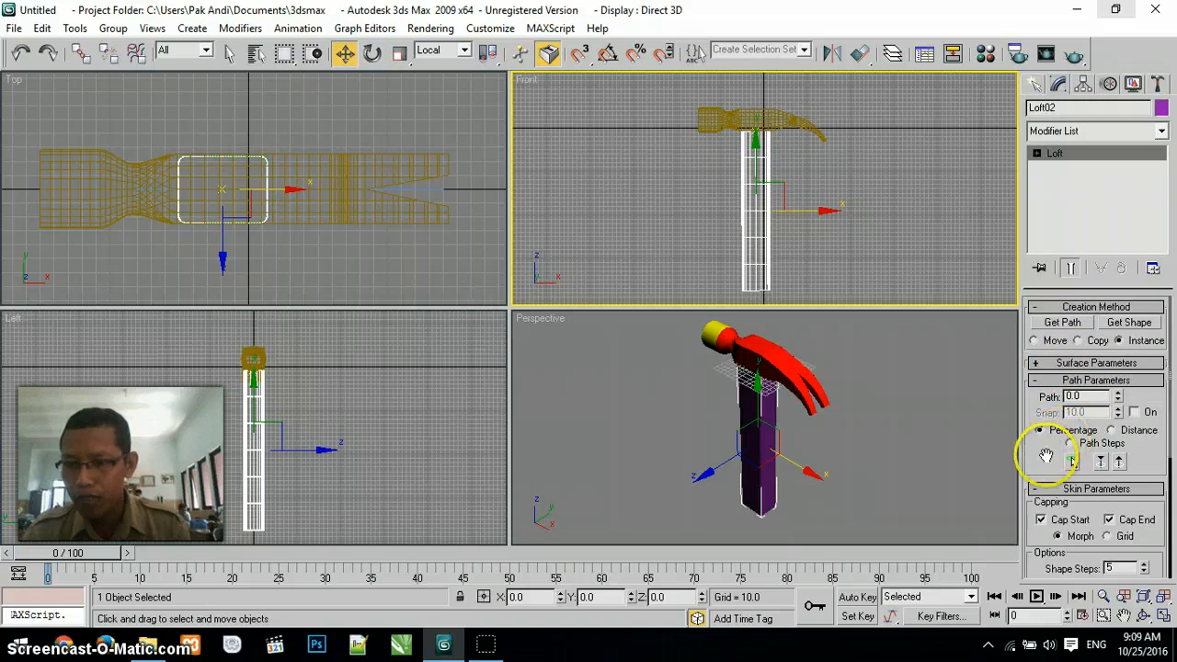
scroll(1058, 423, "down", 5)
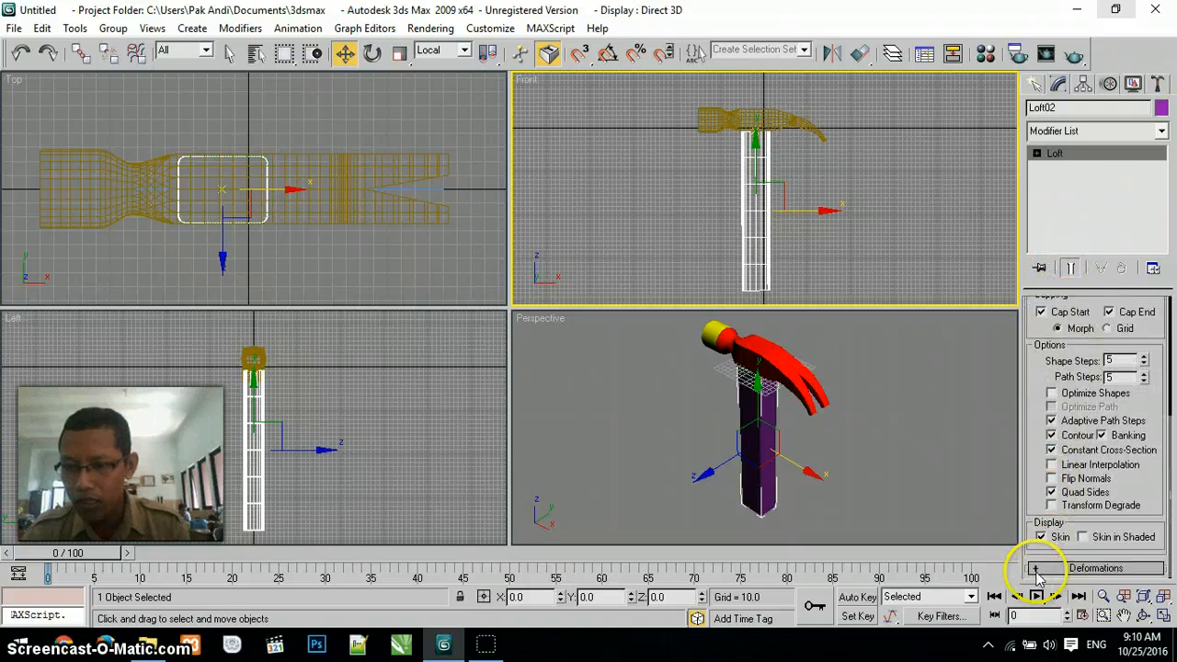
left_click(1035, 570)
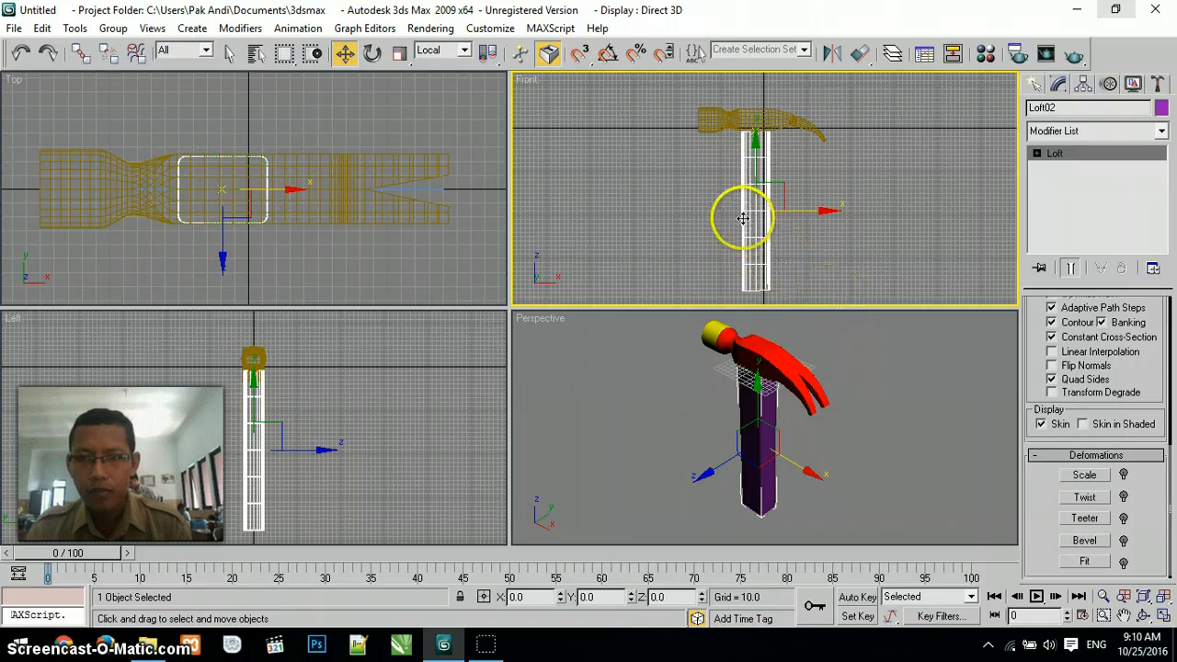
left_click(1084, 475)
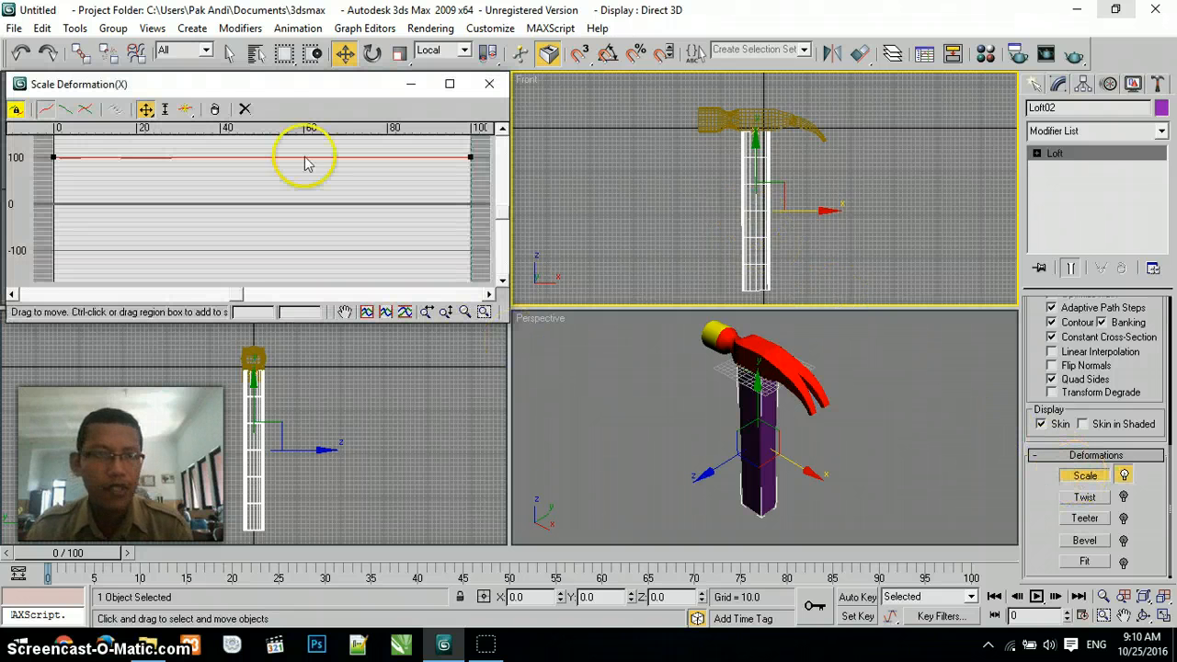
left_click_drag(255, 92, 304, 163)
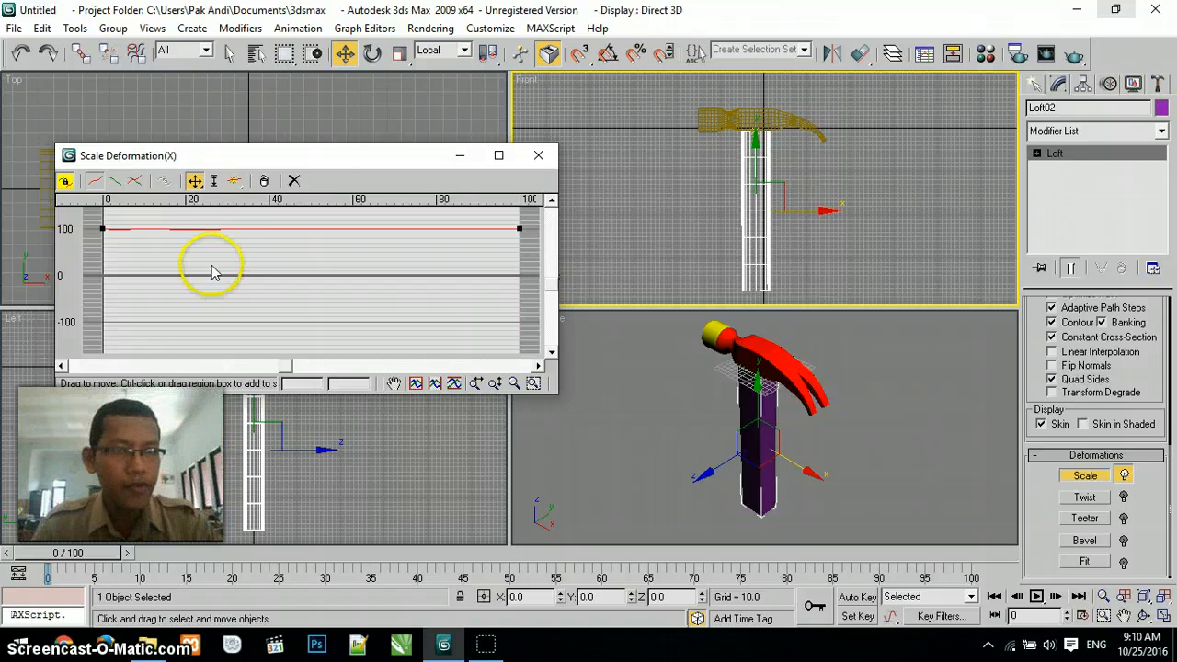
- Insert a control point near the start of the scale curve and move it to about 9.7 along the path at 72.2% scale
left_click(234, 181)
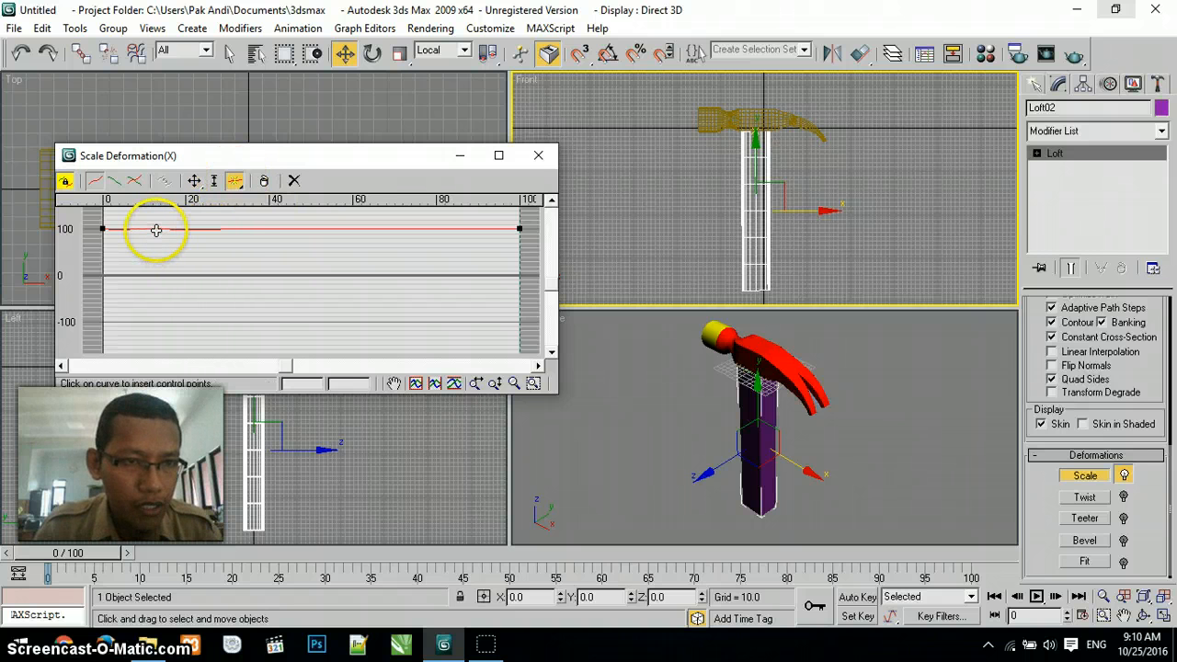
left_click(157, 229)
left_click(195, 181)
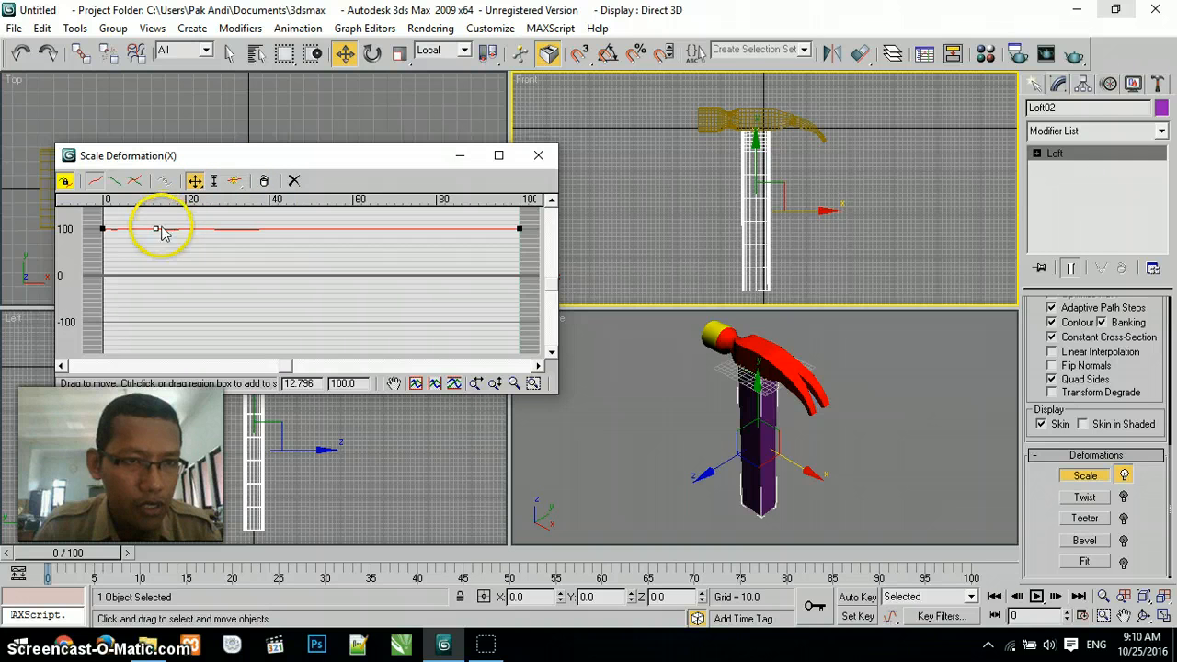
left_click_drag(155, 229, 143, 242)
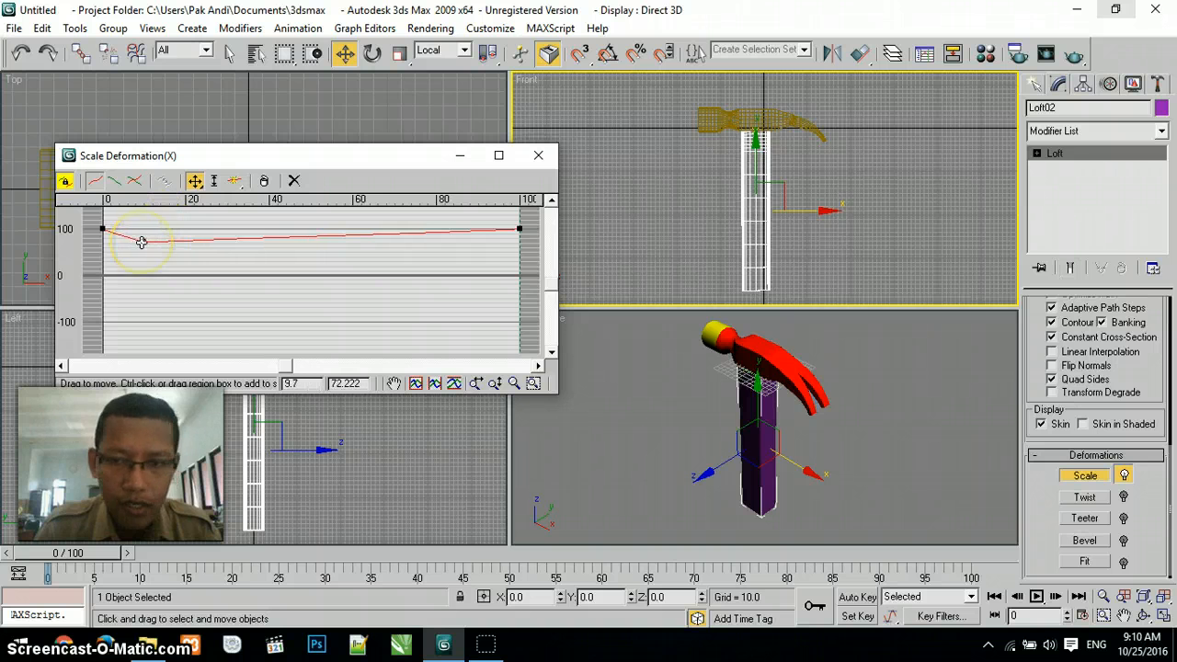
left_click(760, 146)
left_click(759, 145)
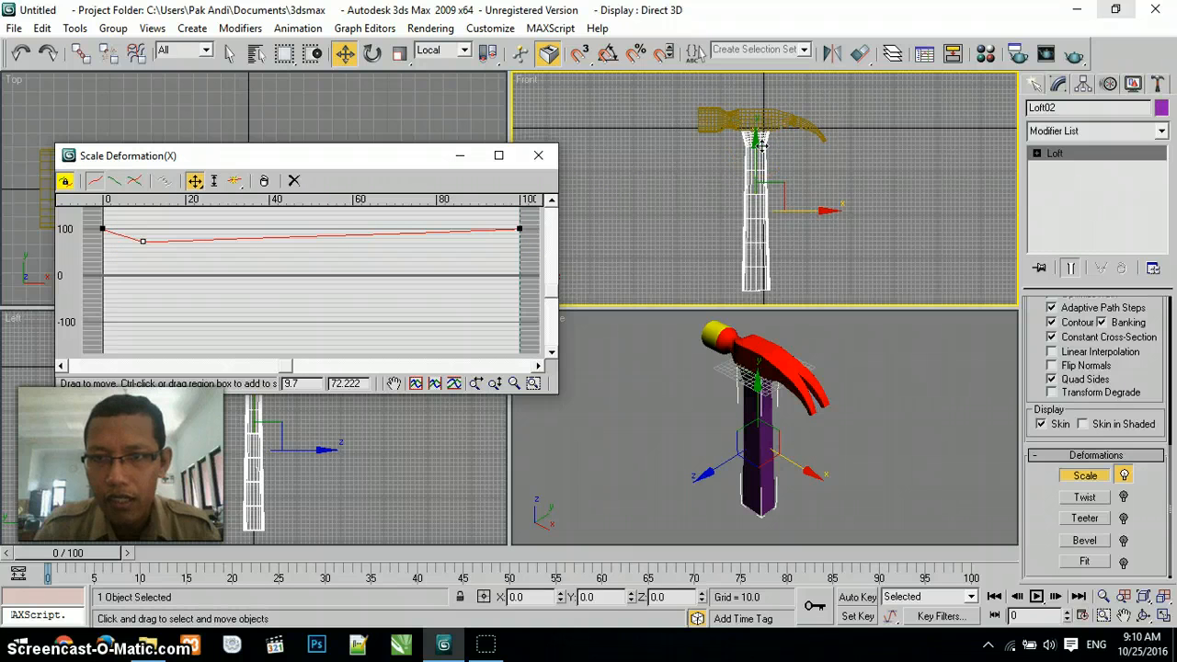
left_click(762, 146)
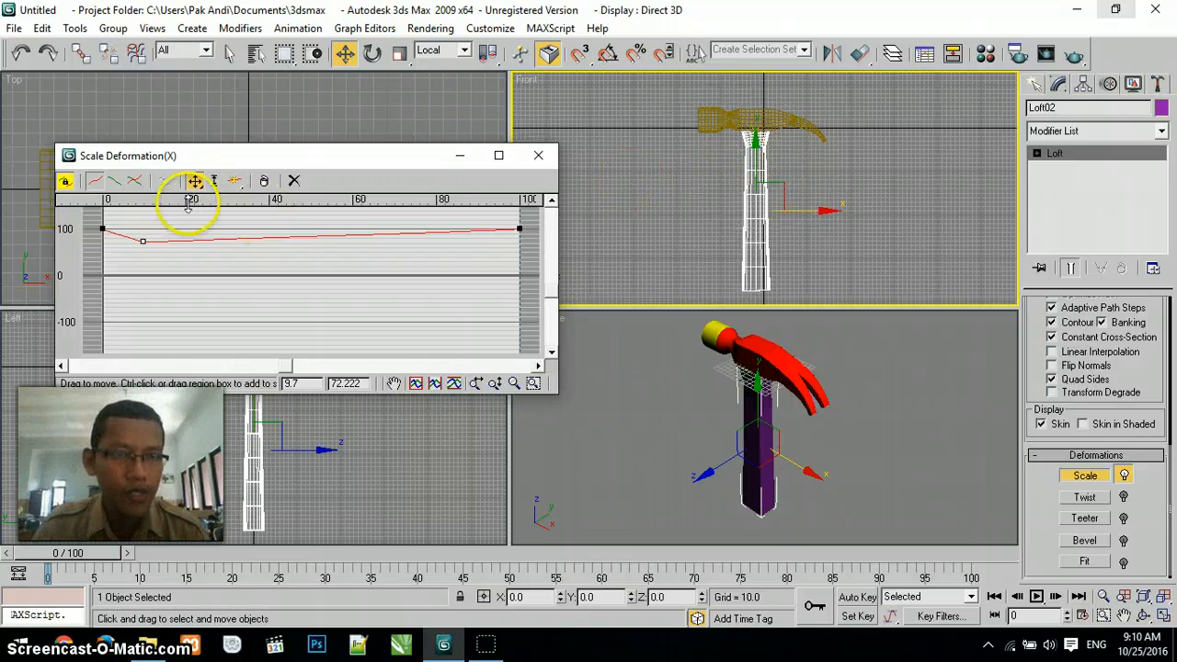
- Insert a second control point on the scale curve and move it to about 32 along the path at 46.4% scale
left_click(234, 180)
left_click(237, 239)
left_click(246, 238)
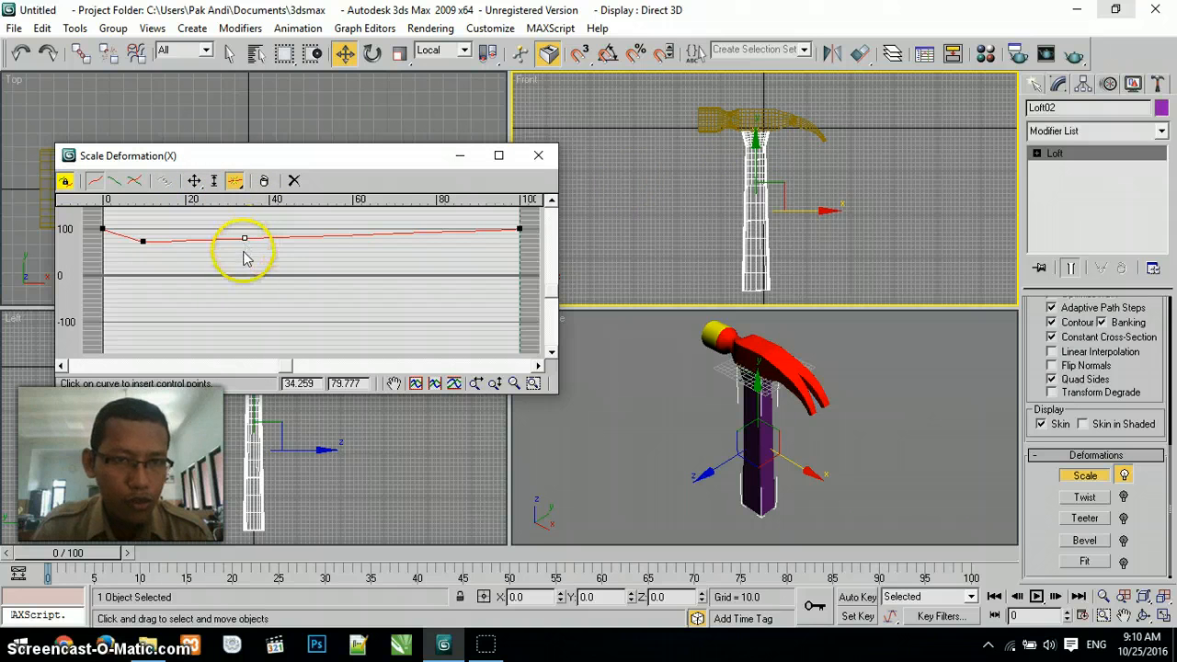
left_click(195, 180)
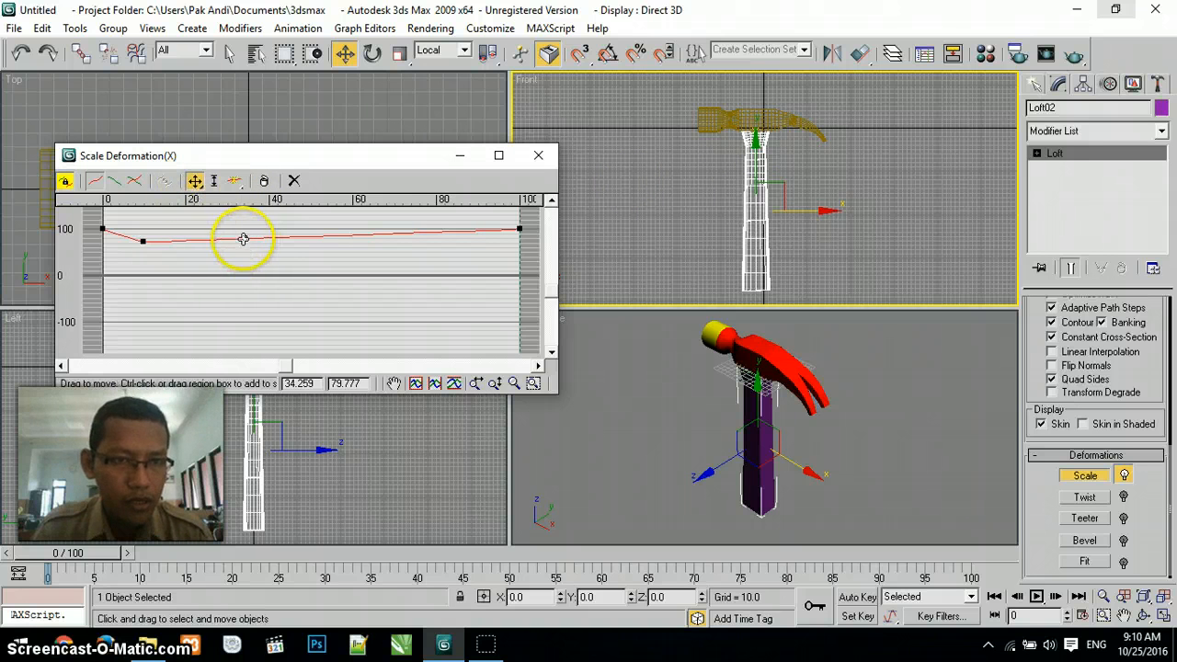
left_click_drag(243, 241, 234, 253)
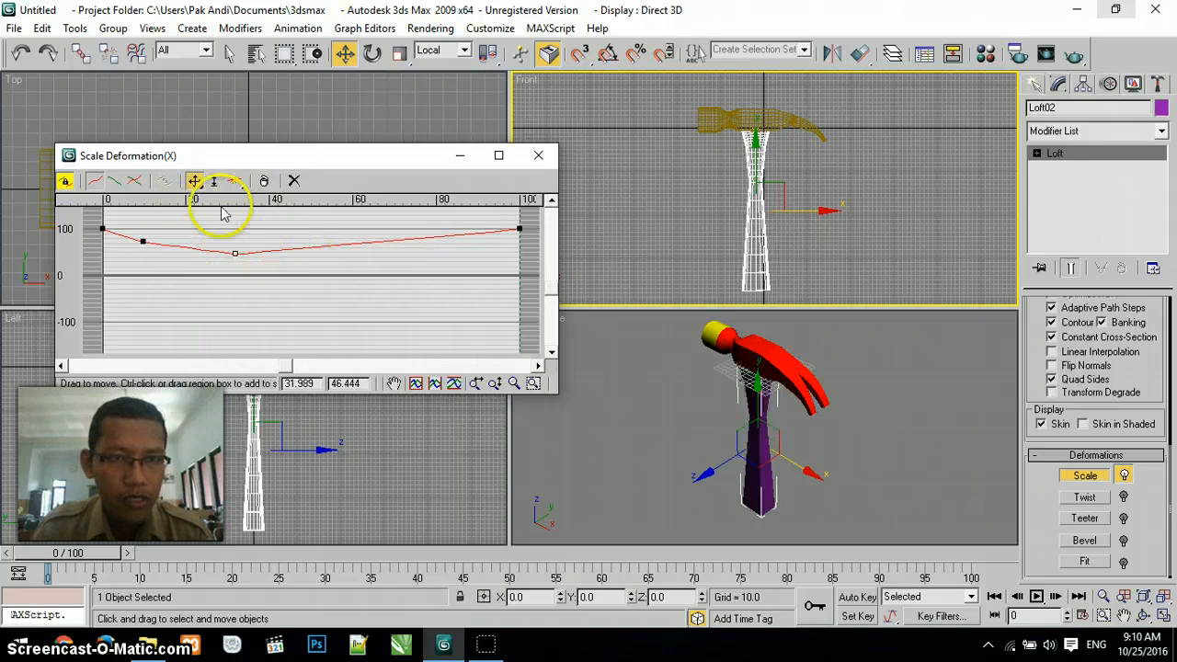
- Insert a third control point on the scale curve and lower it to about 57.7% scale at 67.3 along the path
left_click(235, 181)
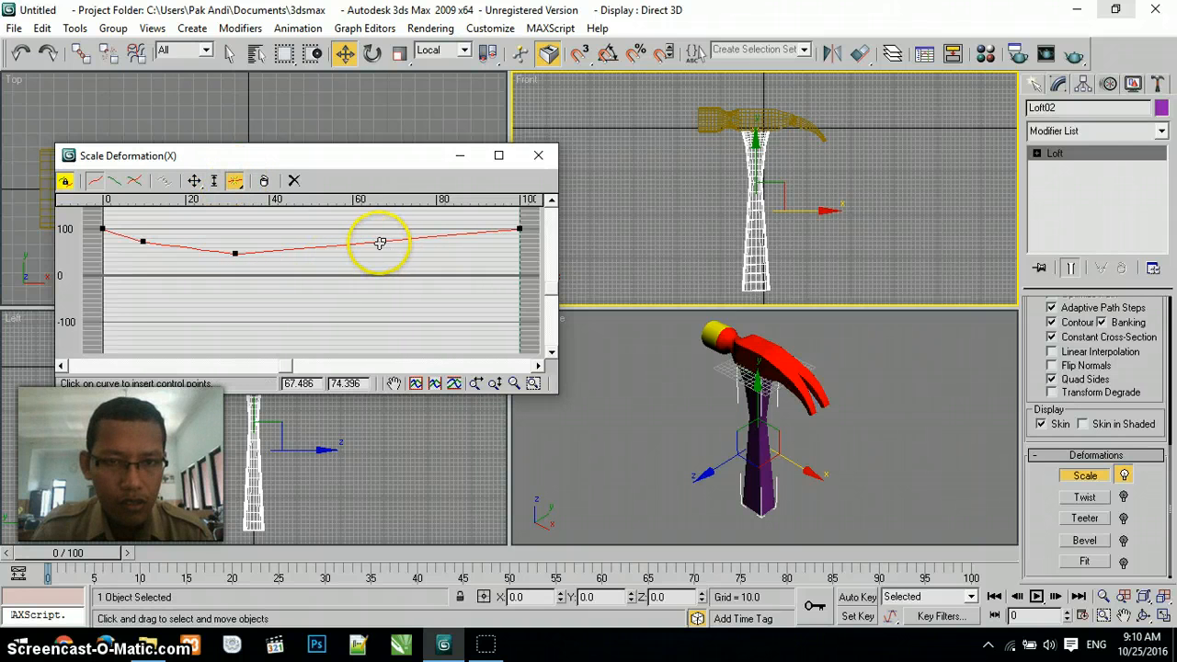
left_click(195, 181)
left_click_drag(384, 239, 381, 248)
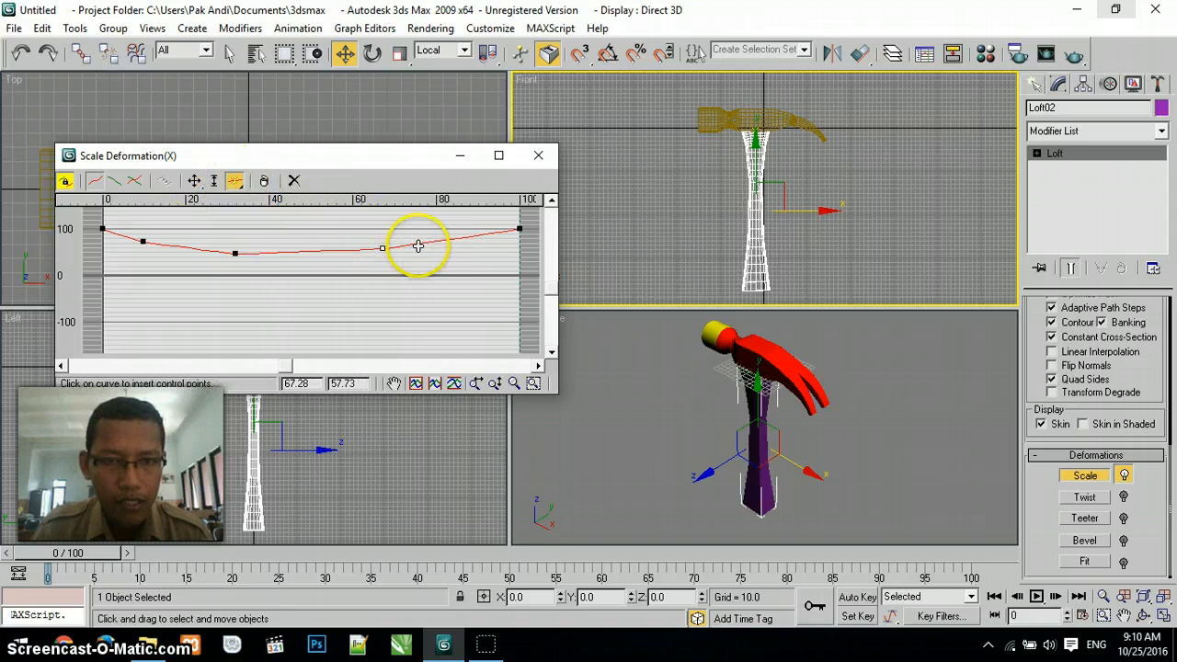
- Move the third inserted control point of the scale curve to about 52 along the path at 50.3% scale
left_click(195, 180)
left_click_drag(381, 246, 318, 251)
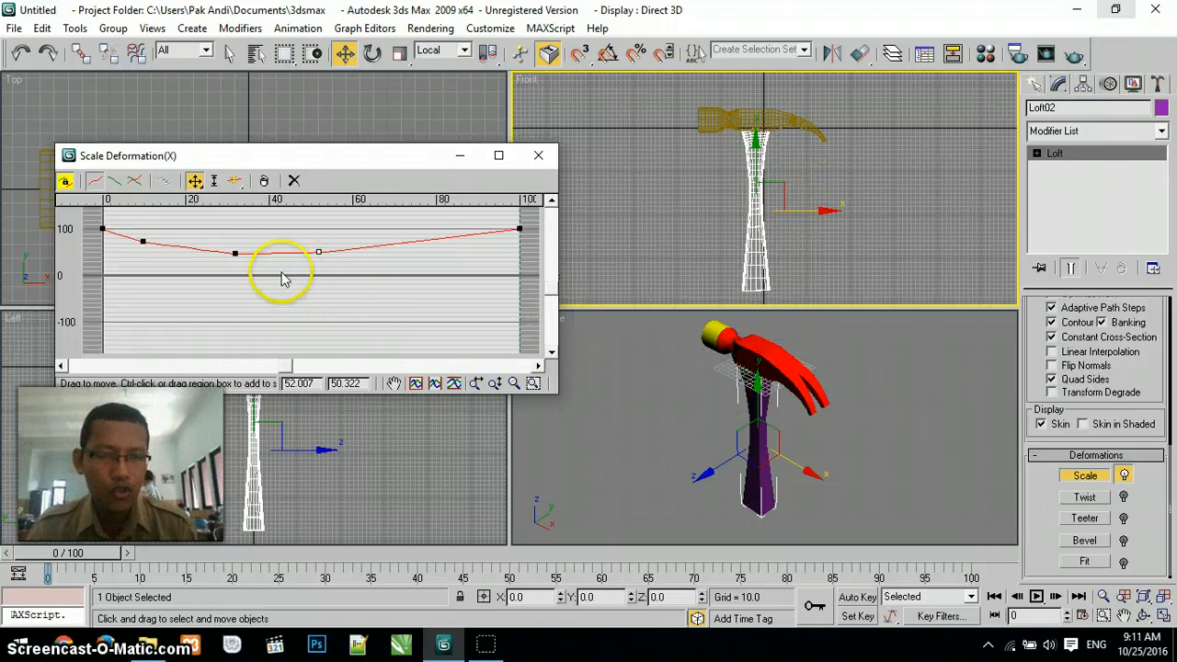
- Convert the three inserted control points to Bezier-Smooth, adjusting the tangents and raising the second point to about 50.1% scale
right_click(143, 242)
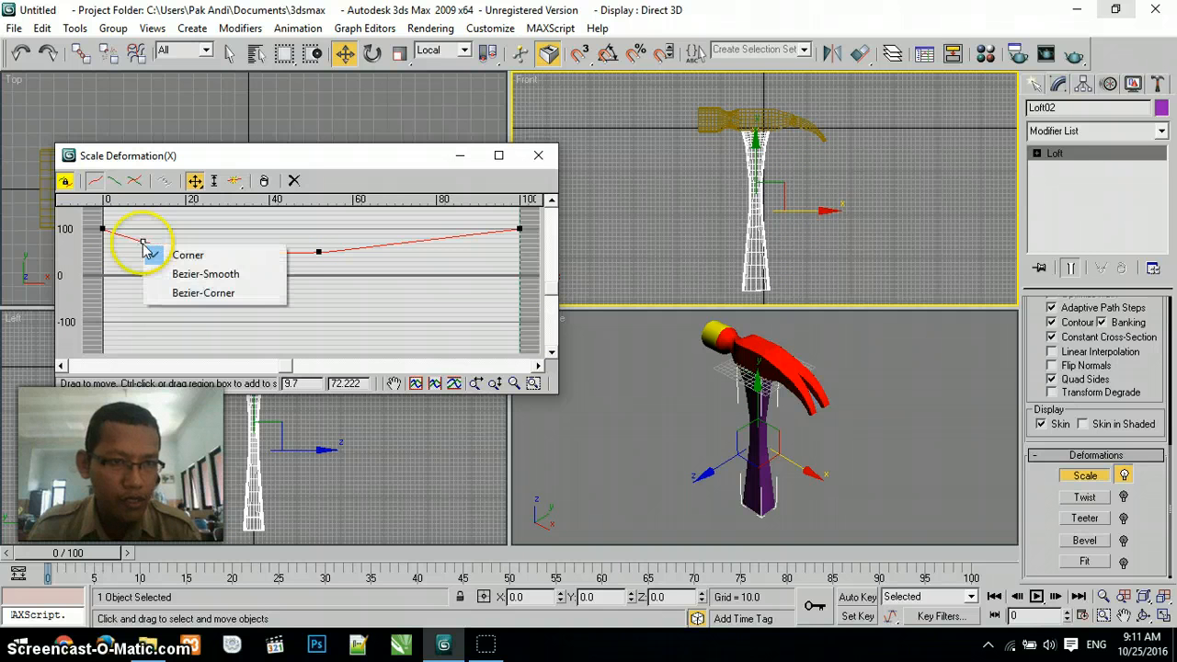
left_click(204, 274)
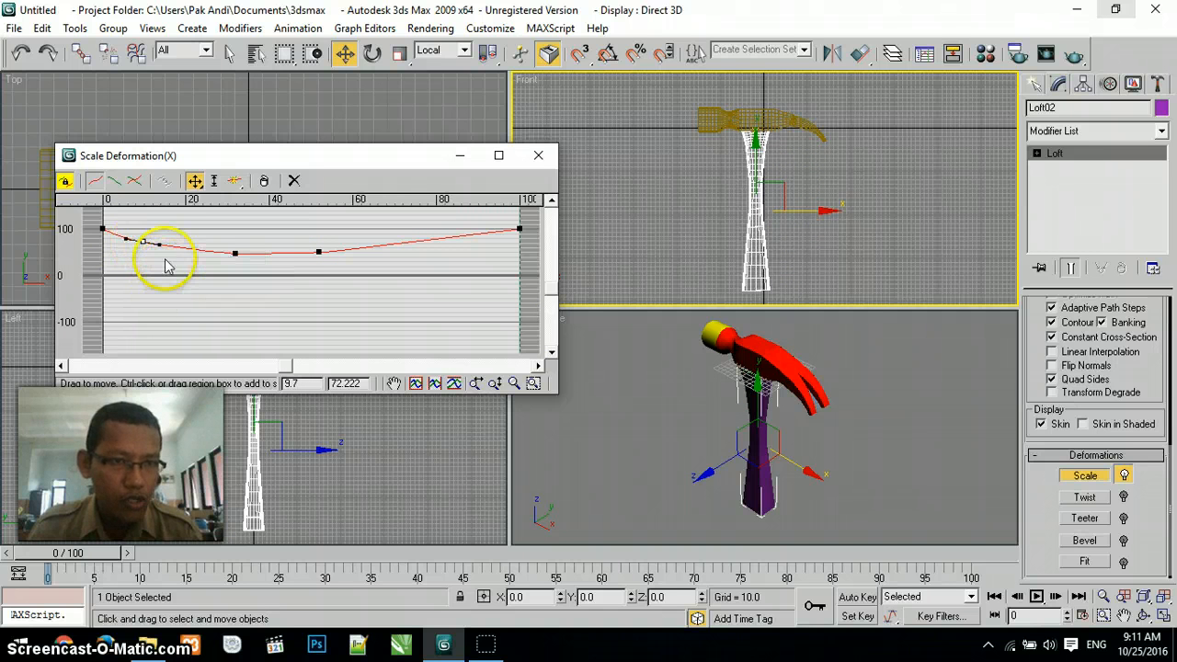
right_click(236, 253)
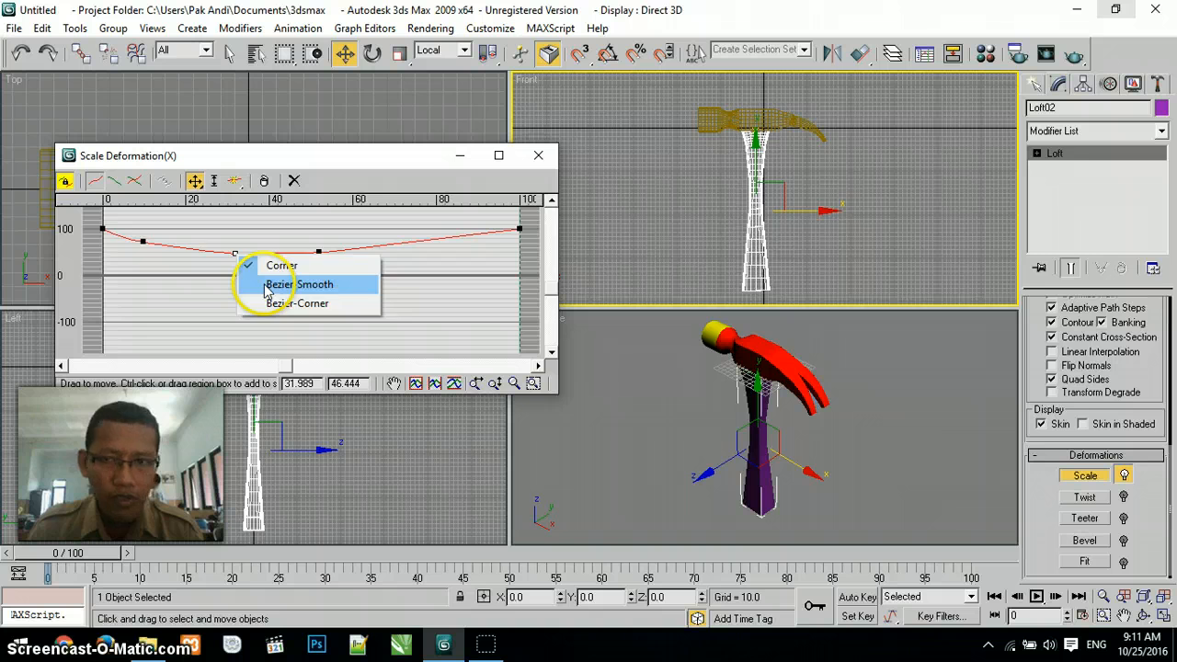
left_click(267, 285)
left_click(235, 253)
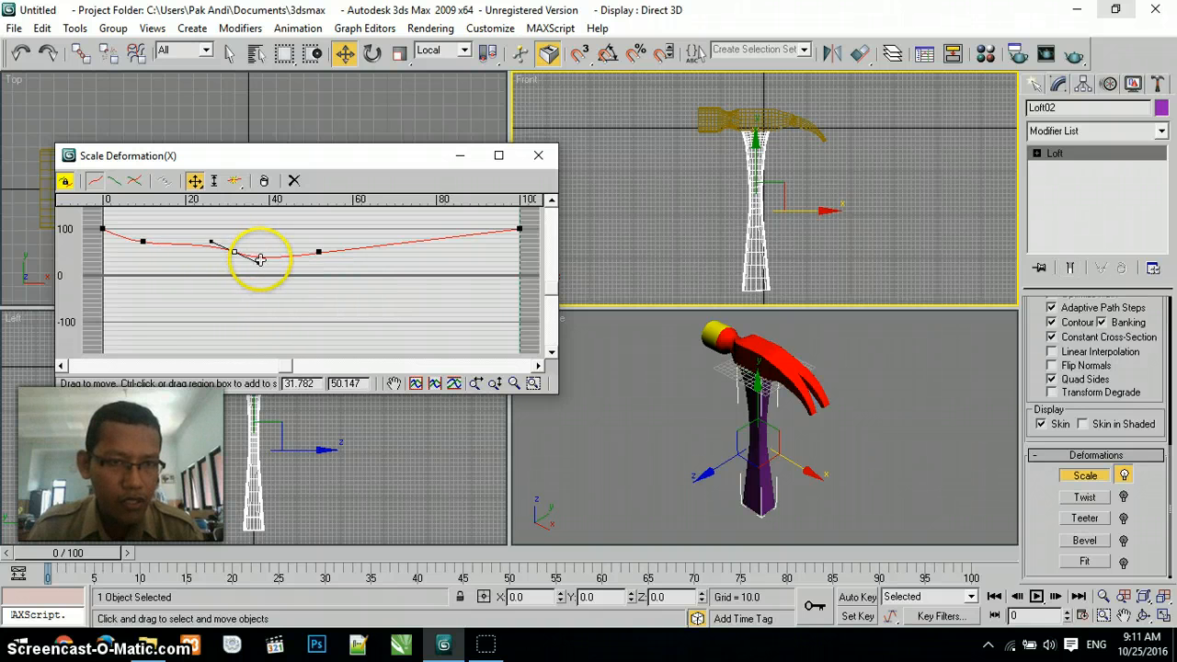
right_click(319, 250)
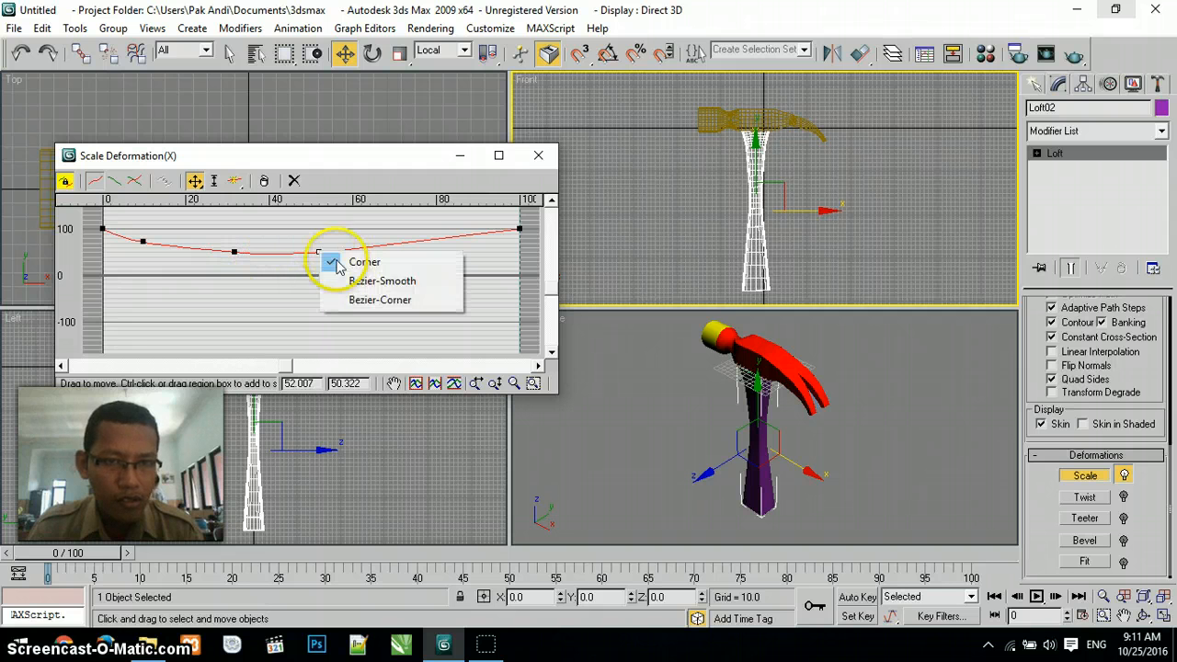
left_click(317, 279)
left_click_drag(283, 255, 278, 255)
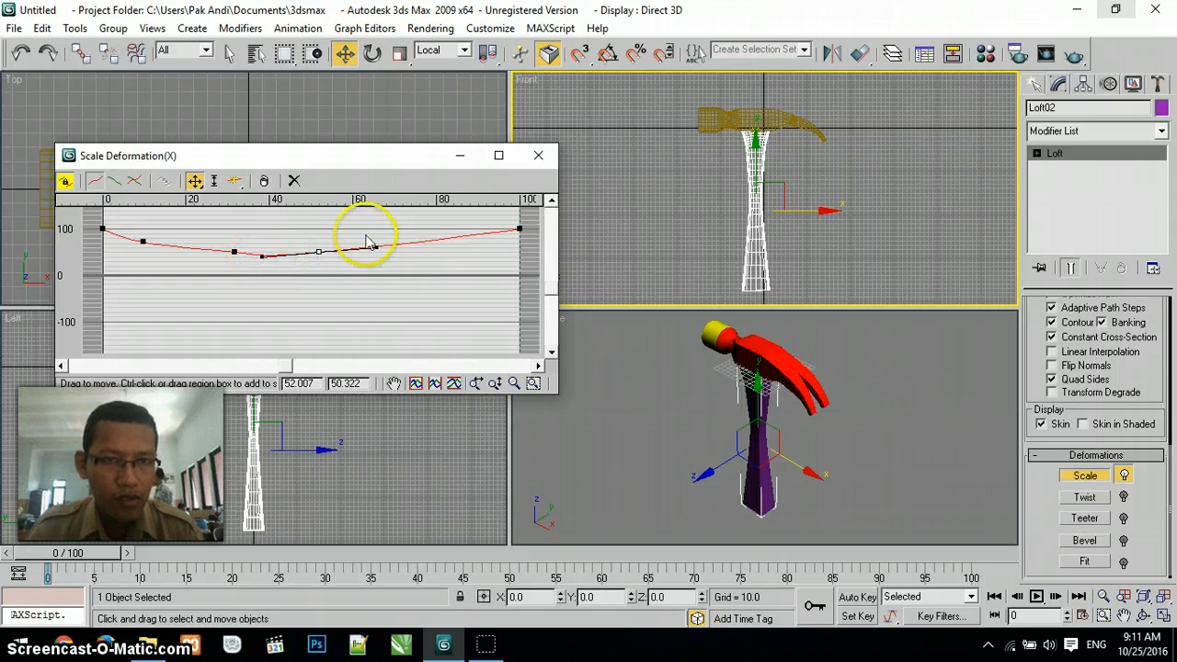
- Insert a fourth control point, move it to about 66.9 along the path at 89.4% scale, and make it Bezier-Smooth
left_click(235, 180)
left_click(386, 245)
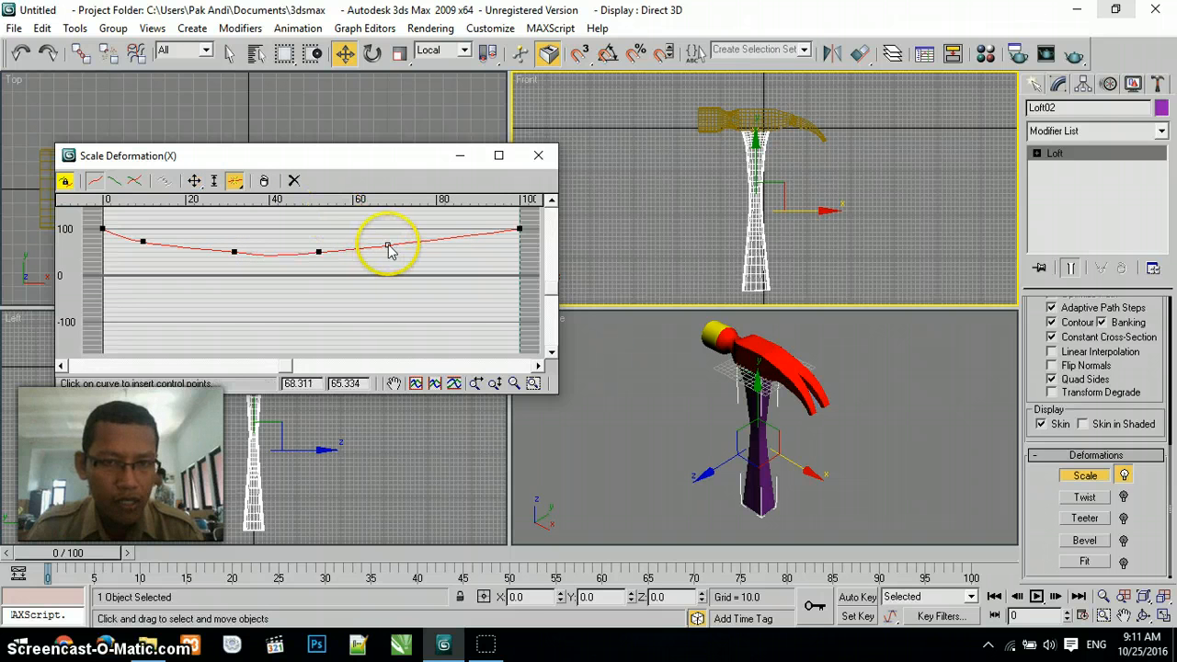
left_click(195, 180)
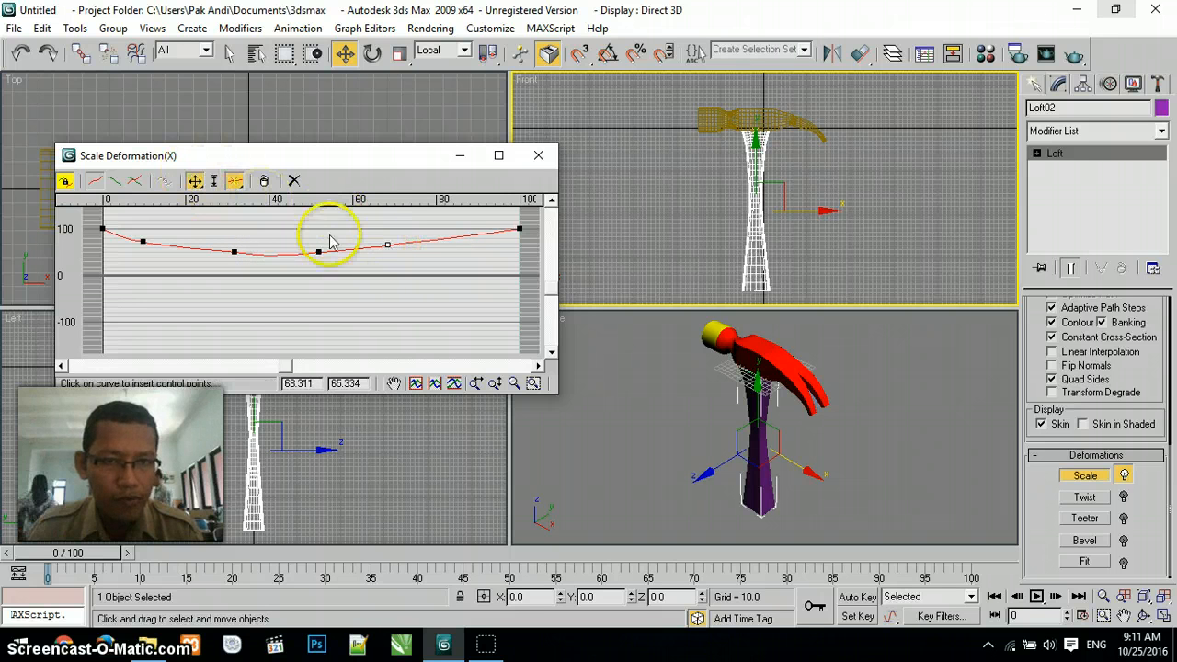
left_click_drag(389, 240, 378, 236)
right_click(381, 235)
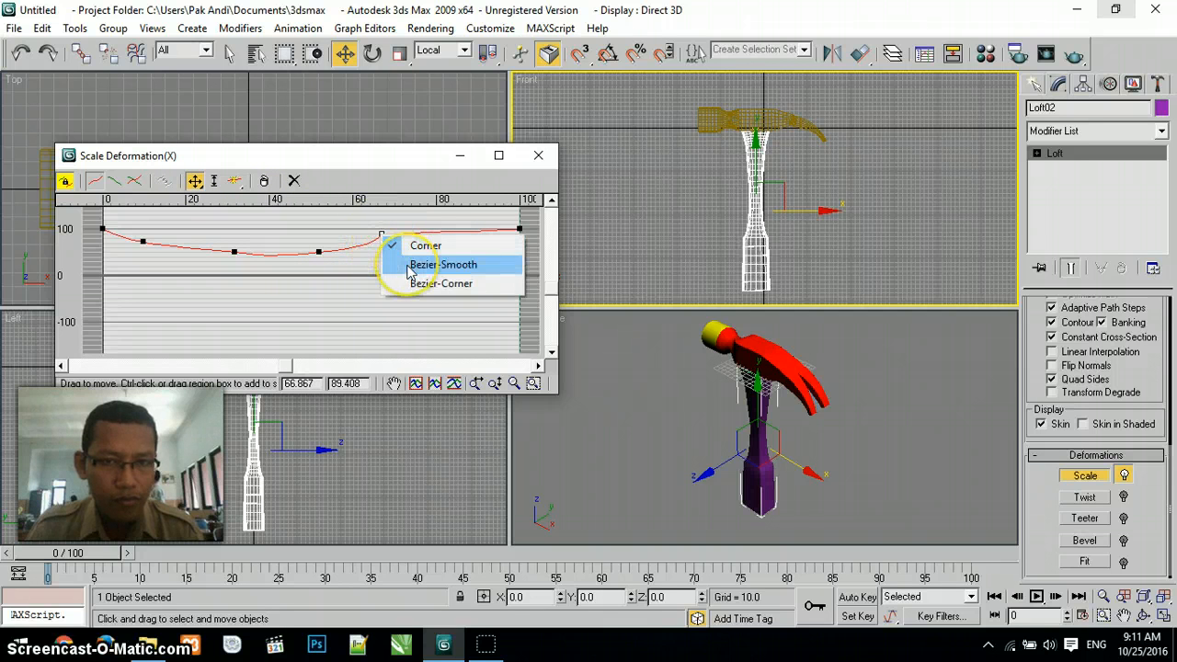
left_click(411, 267)
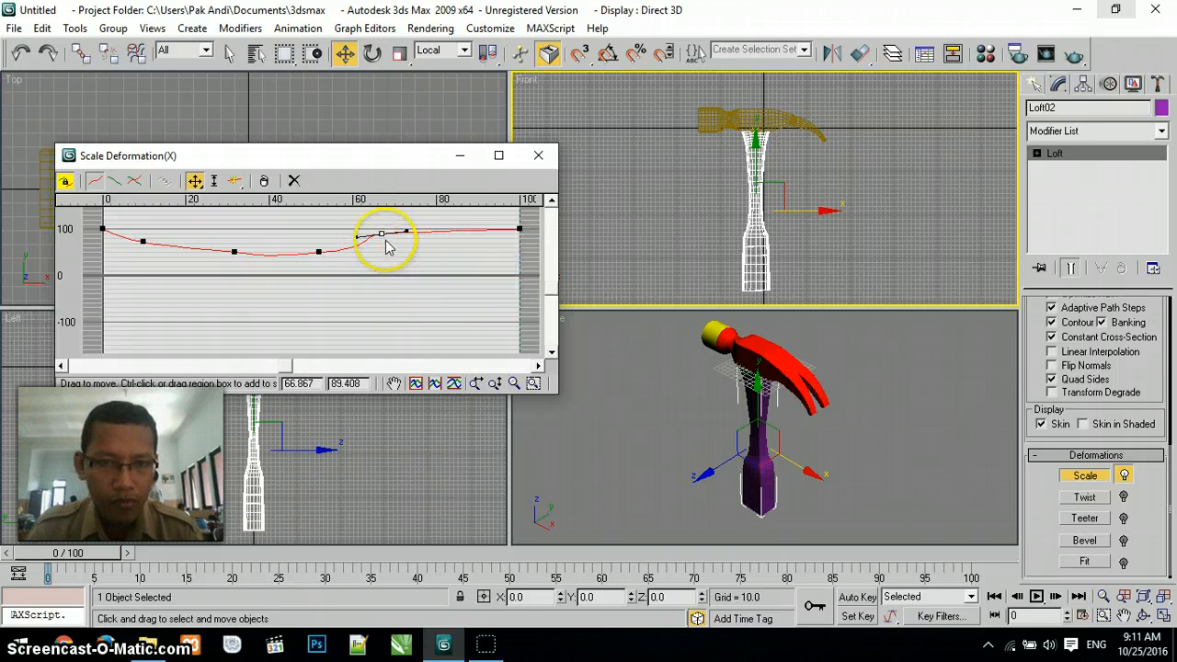
- Move the second inserted point to about 27 at 50.1%, the third to 45.8 at 55.9%, and the fourth to 65.7 at 91.3% with a steeper tangent
left_click_drag(382, 236, 294, 246)
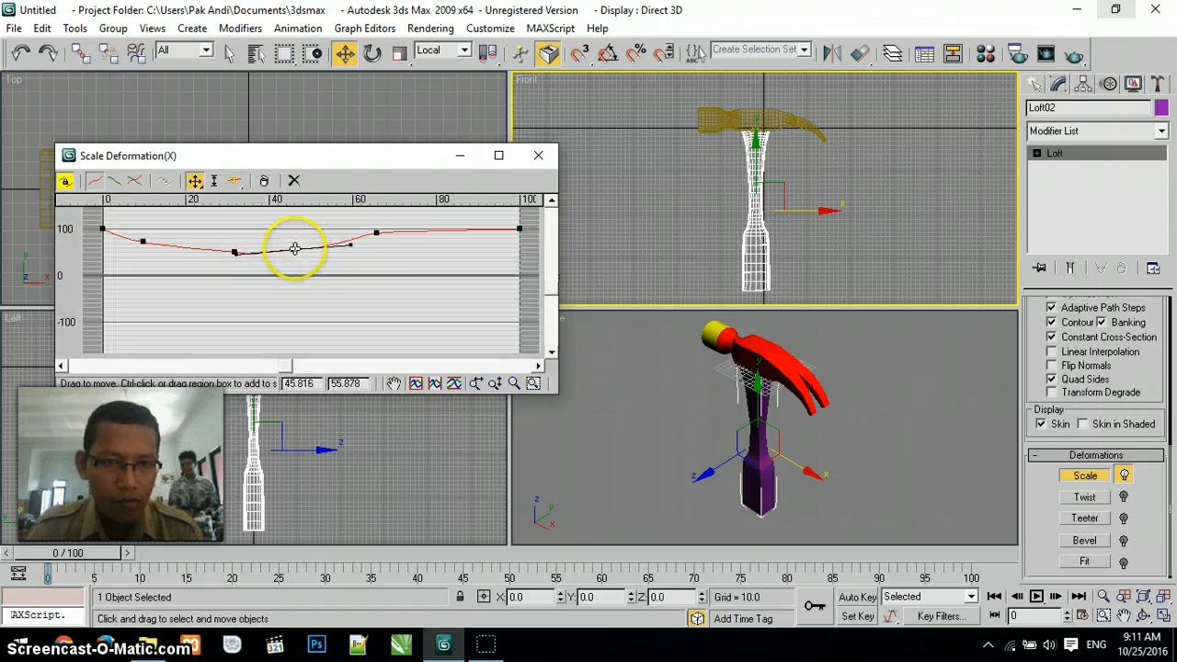
left_click(376, 234)
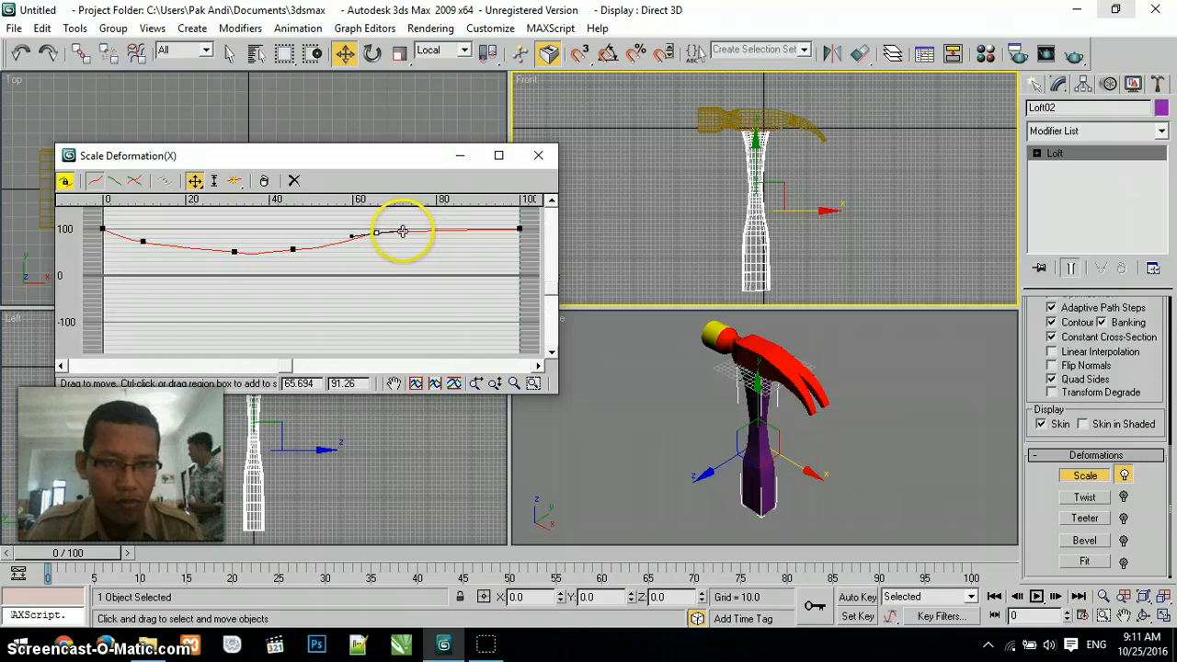
left_click_drag(405, 233, 410, 228)
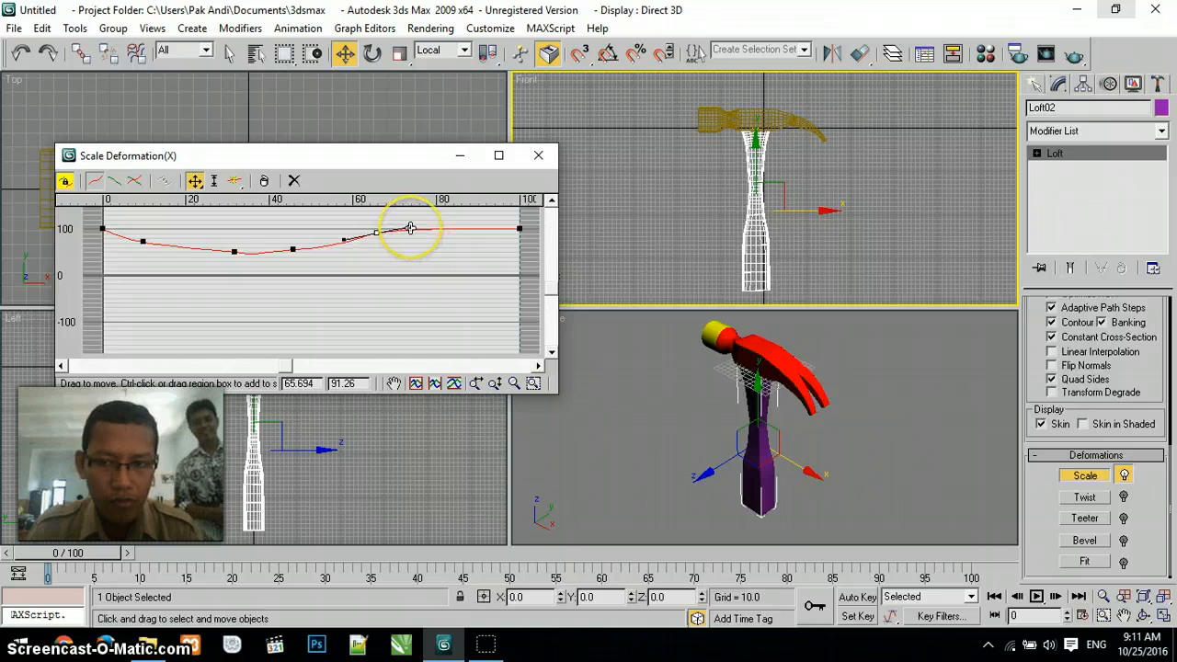
left_click(389, 292)
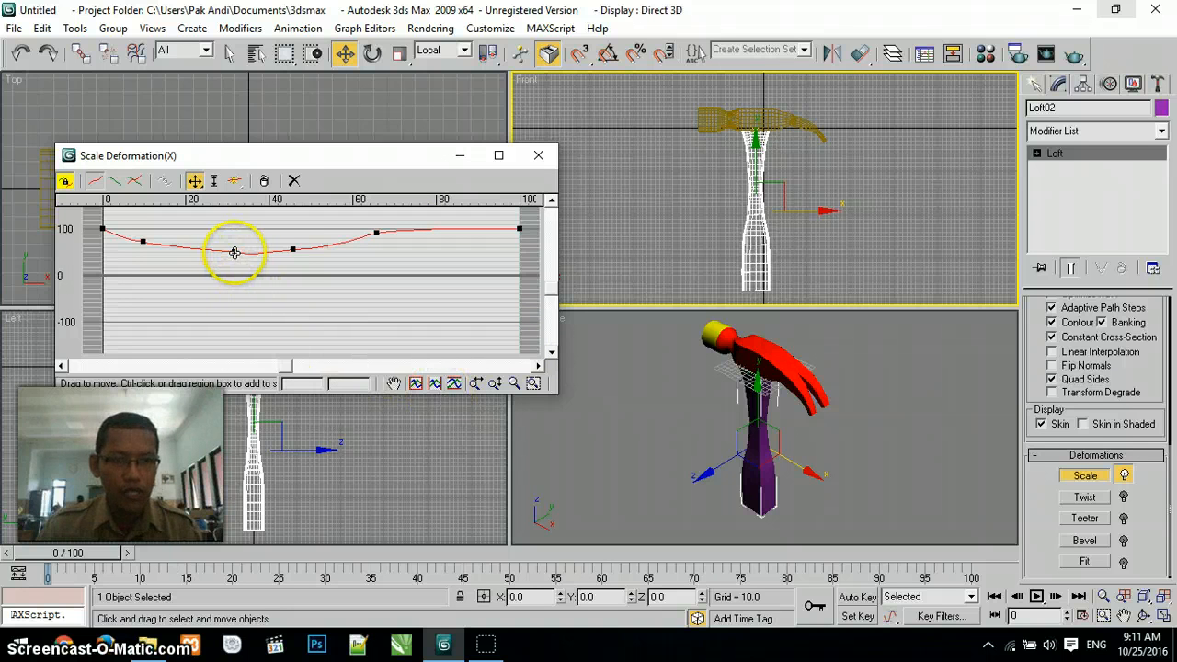
left_click_drag(231, 253, 214, 253)
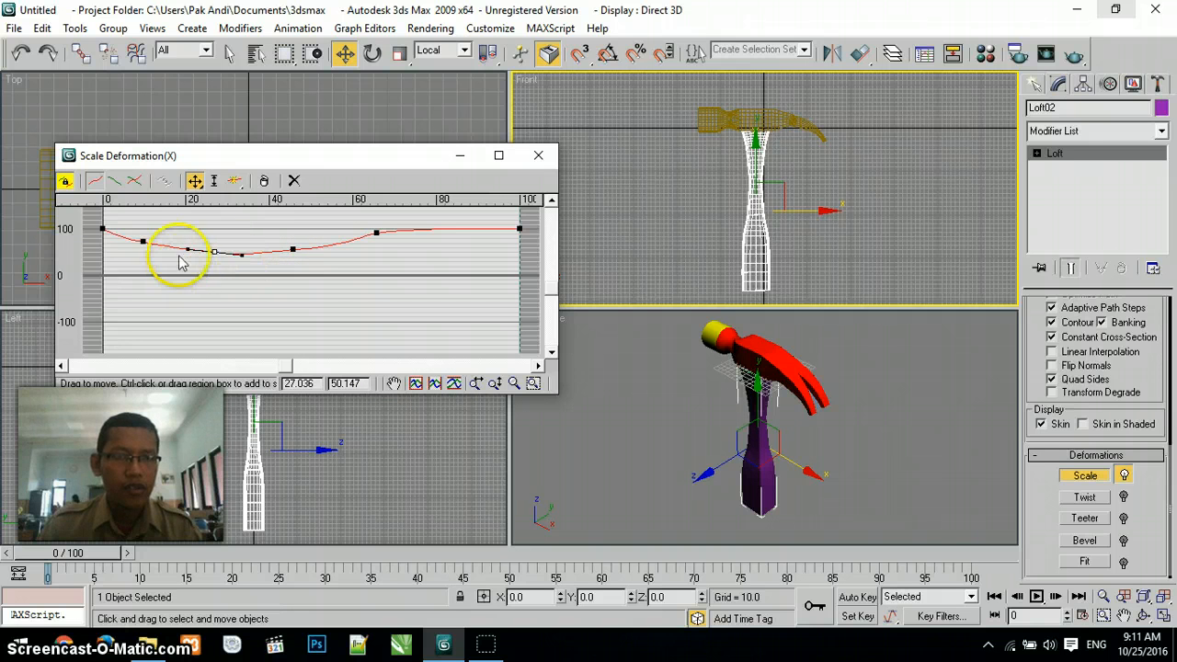
left_click(288, 230)
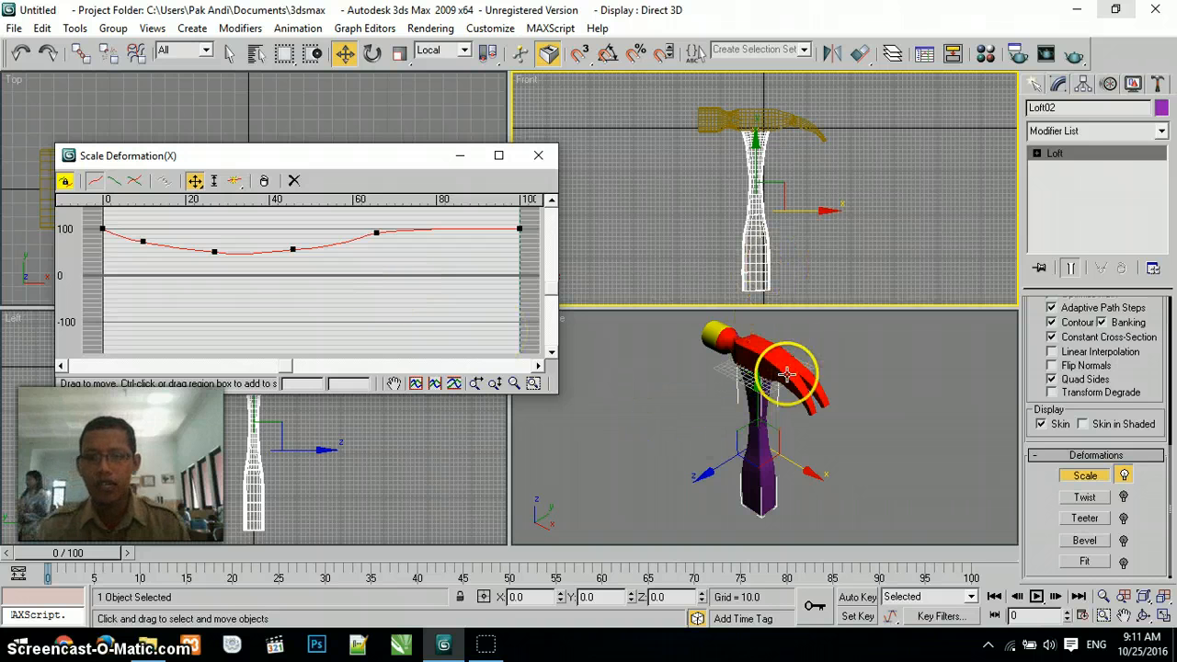
- Move the first inserted control point to about 7.2 along the path at 72.2% scale and steepen its tangent
left_click(1089, 570)
left_click_drag(755, 421, 797, 392)
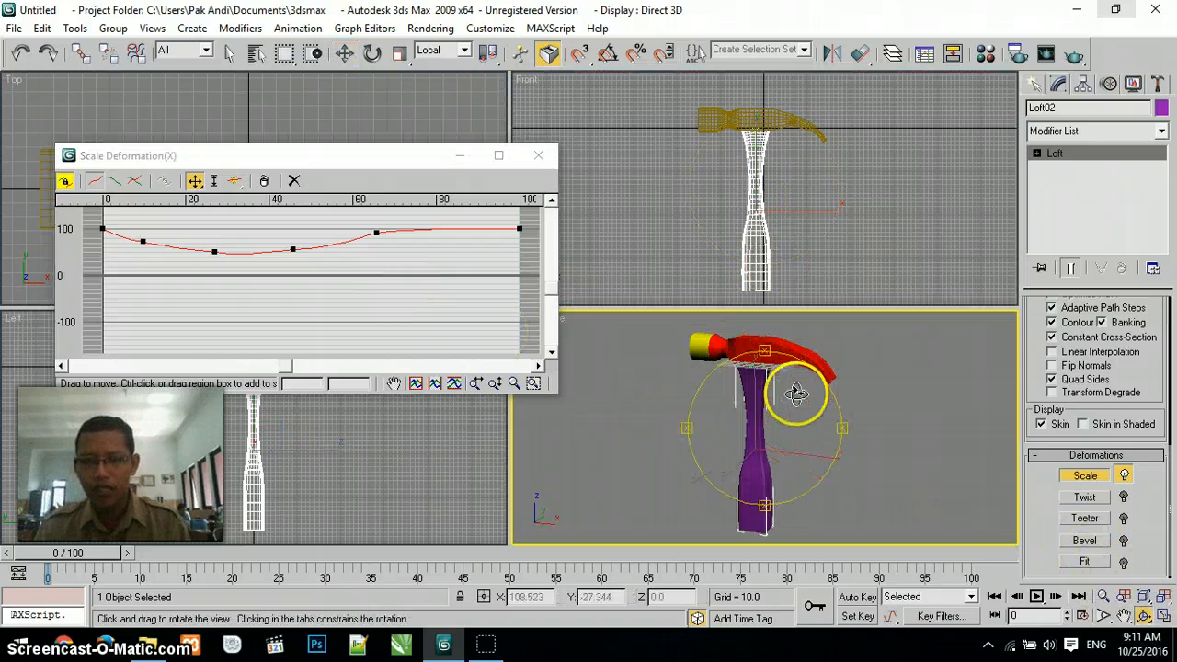
left_click_drag(715, 459, 750, 449)
left_click(250, 195)
left_click(195, 181)
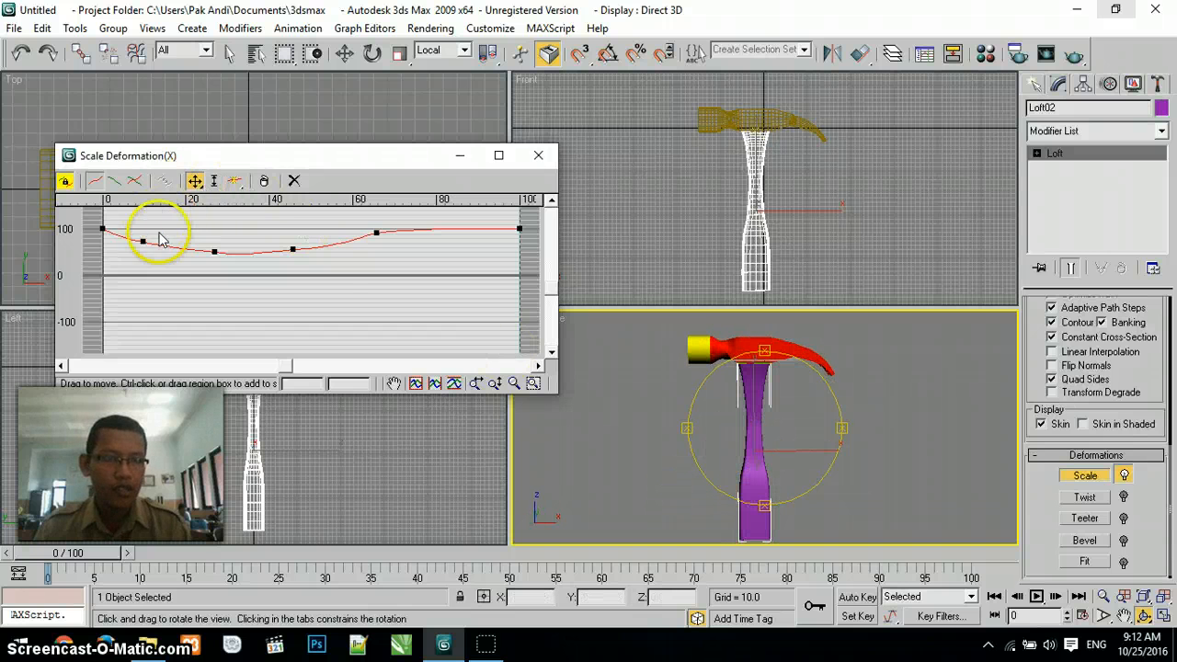
left_click(139, 239)
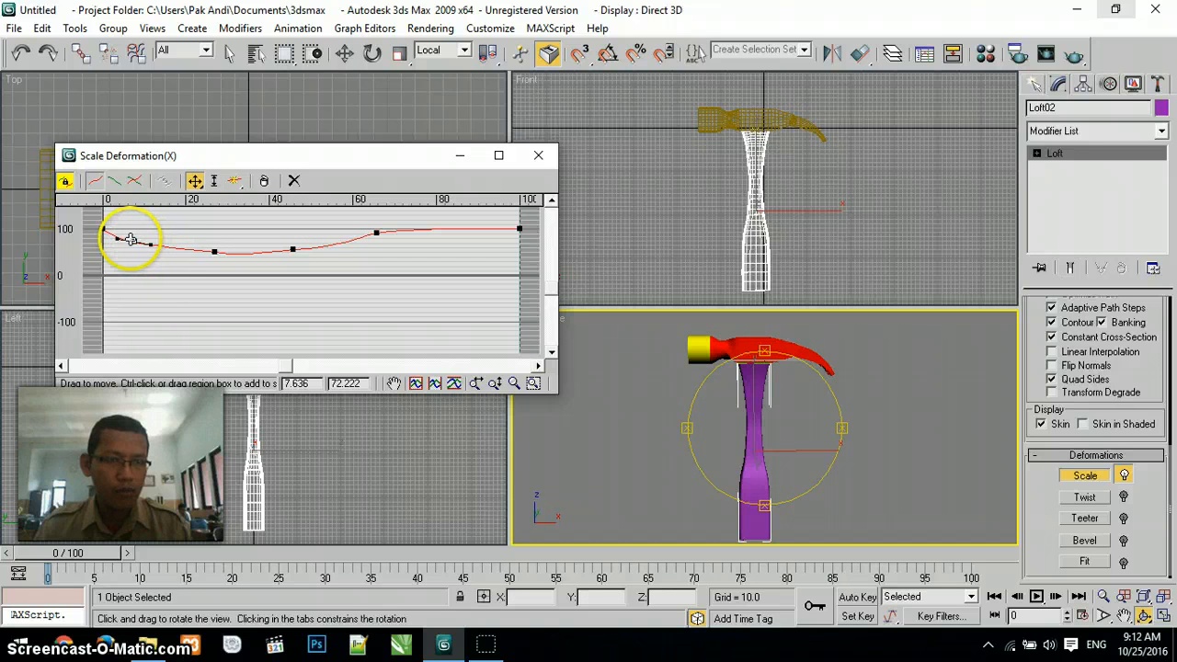
left_click_drag(131, 239, 134, 242)
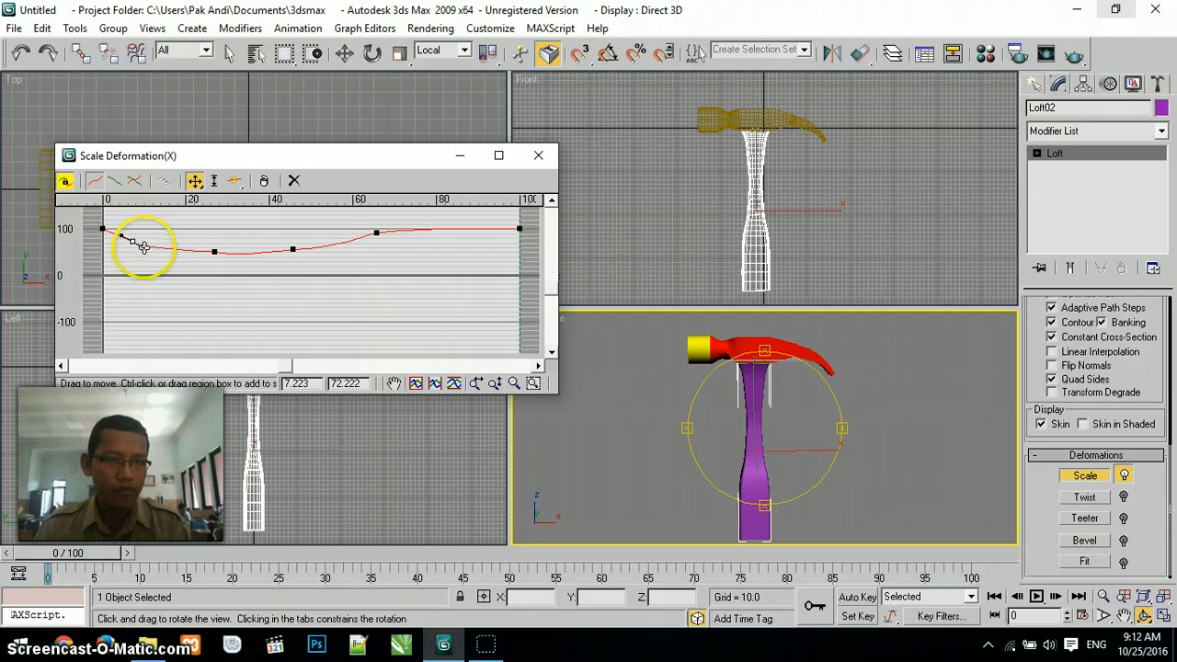
left_click(262, 262)
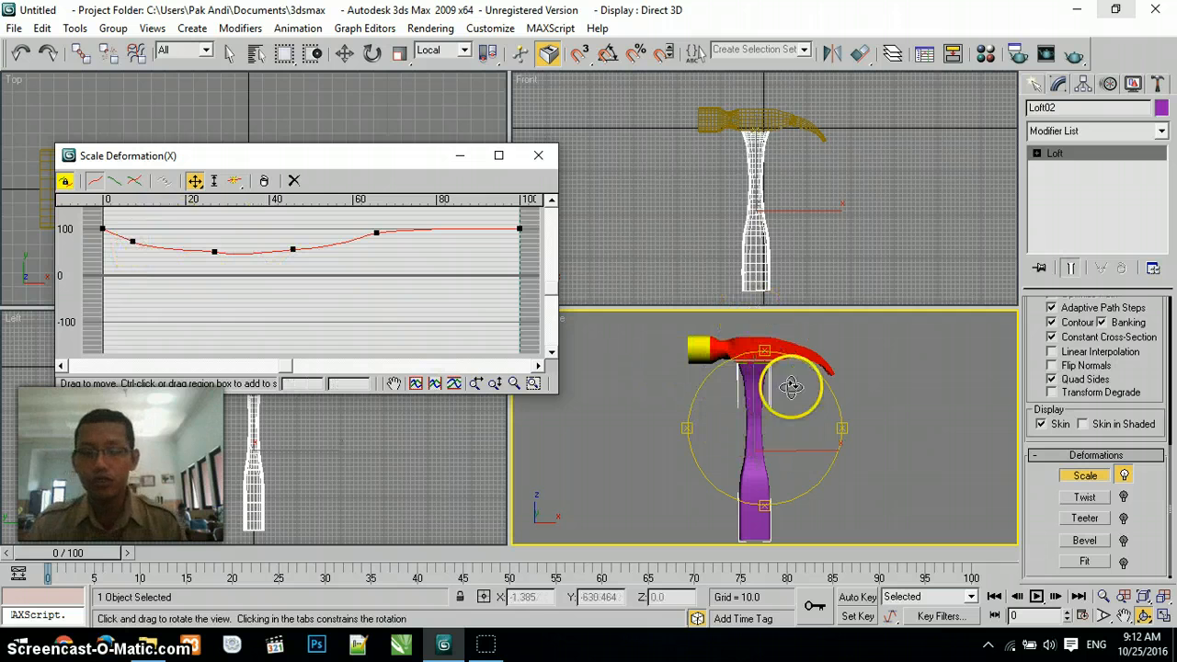
- Close the Scale Deformation window and deselect the finished handle, leaving the Perspective view active
left_click(535, 154)
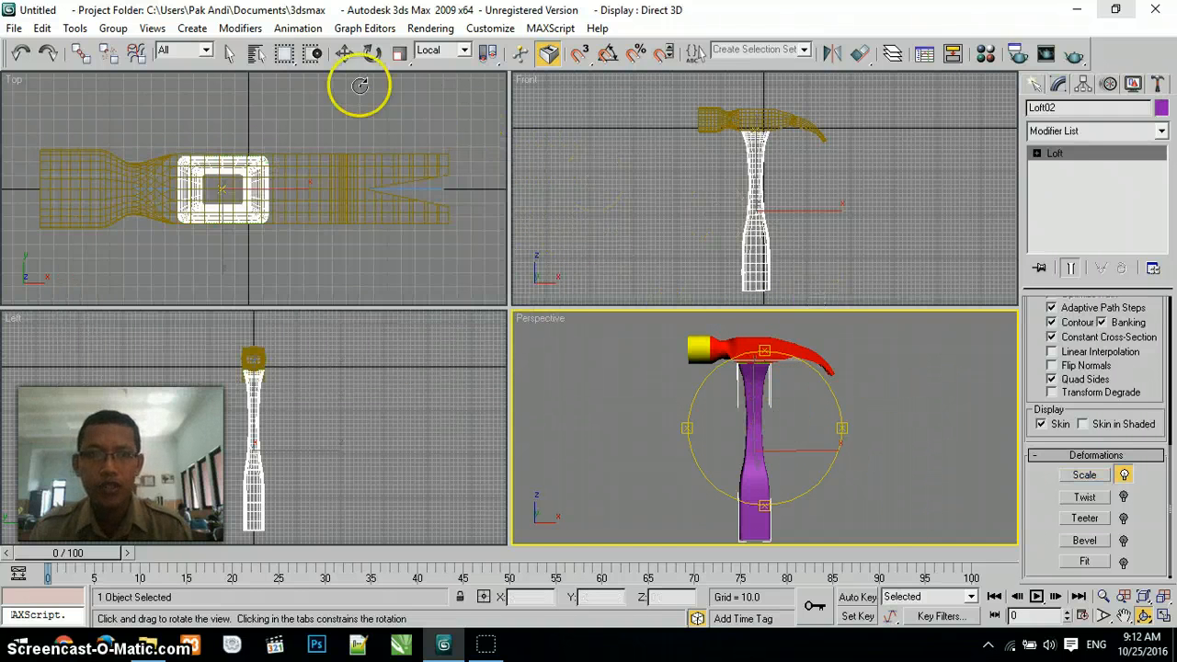
left_click(344, 53)
left_click(604, 184)
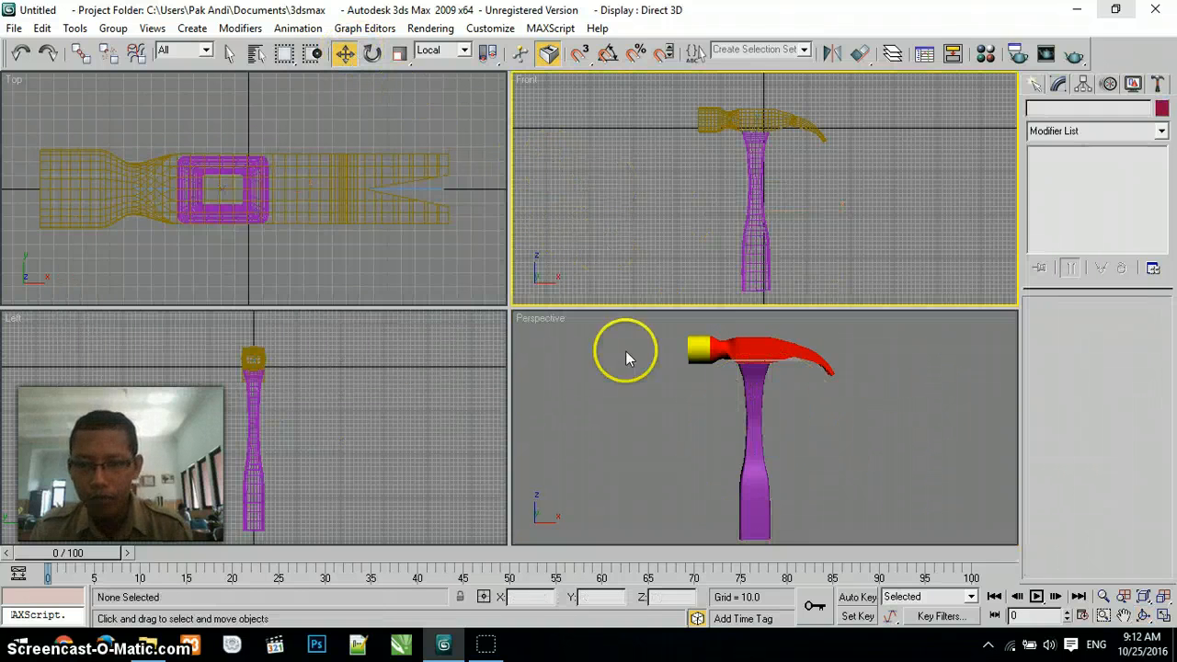
left_click(747, 401)
left_click(648, 405)
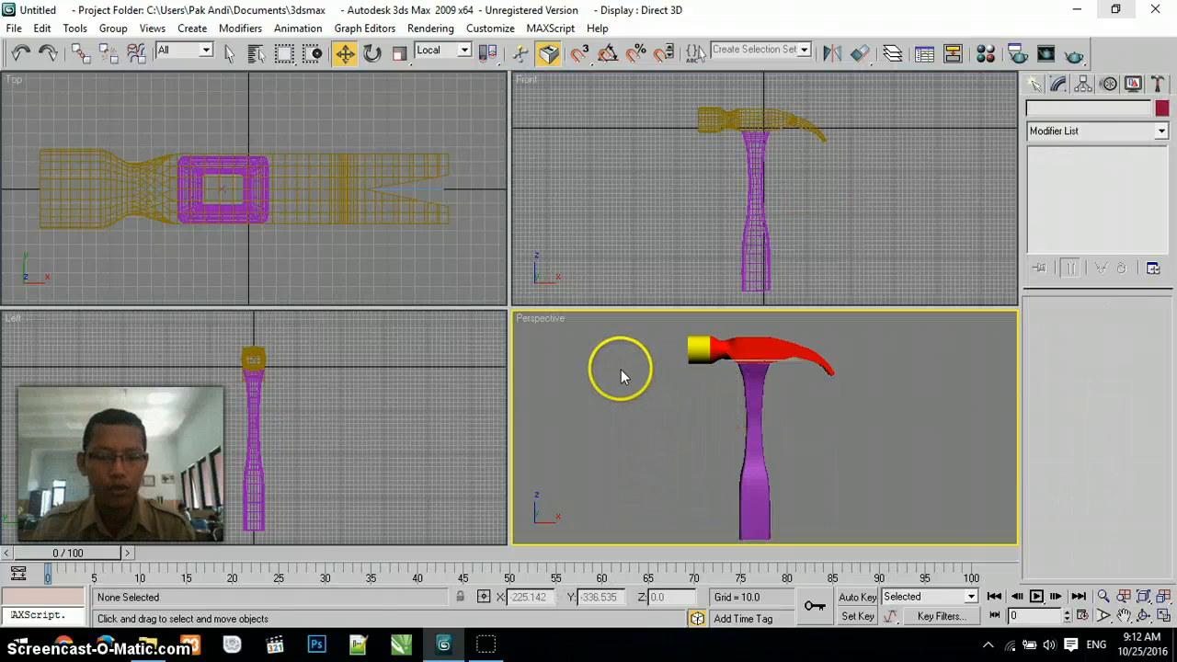
- Load the Oakqrtrt.tga image as the diffuse Bitmap map of the second sample material, showing all file types to find it
key("m")
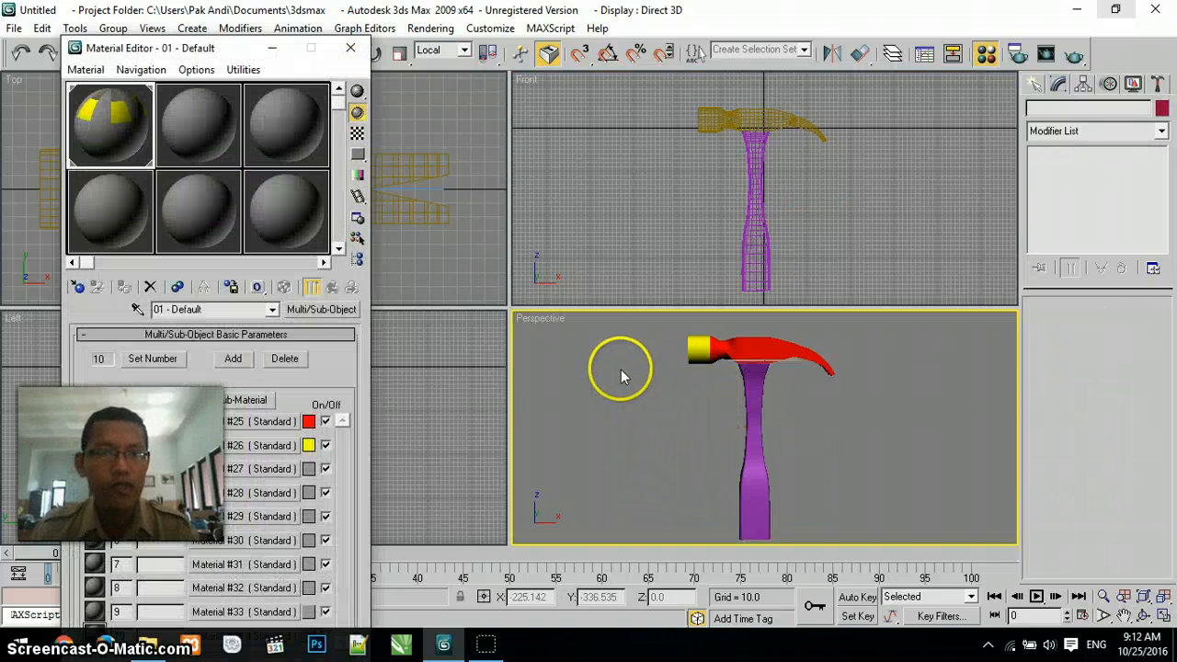
left_click(202, 130)
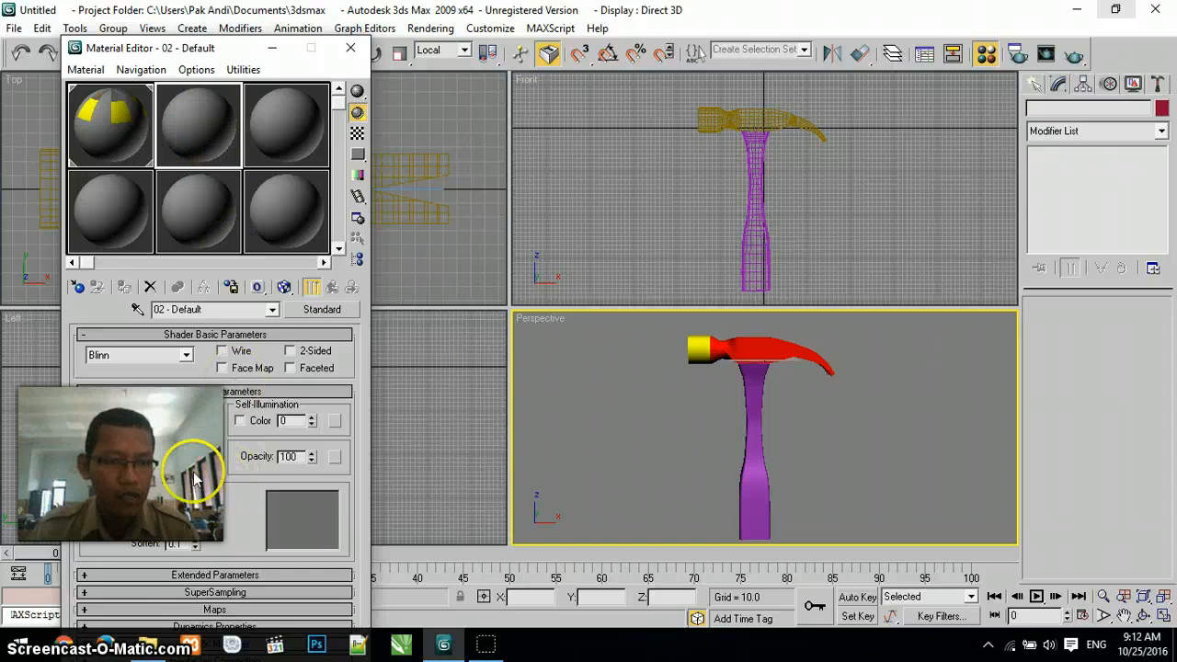
left_click(197, 433)
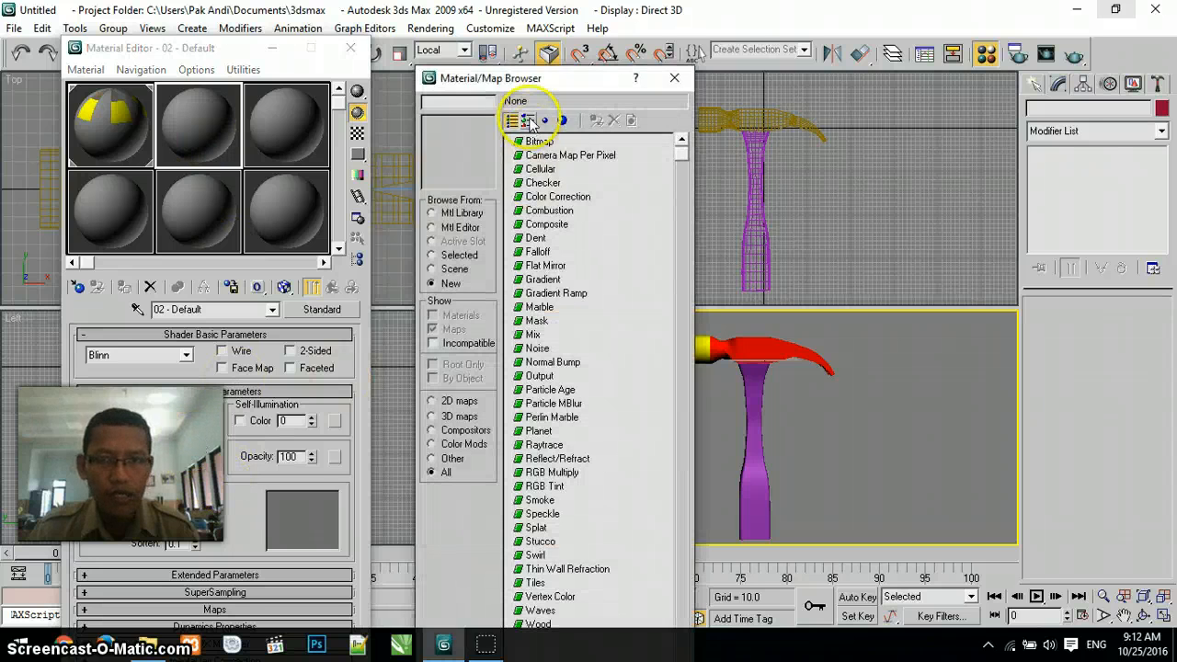
double_click(531, 145)
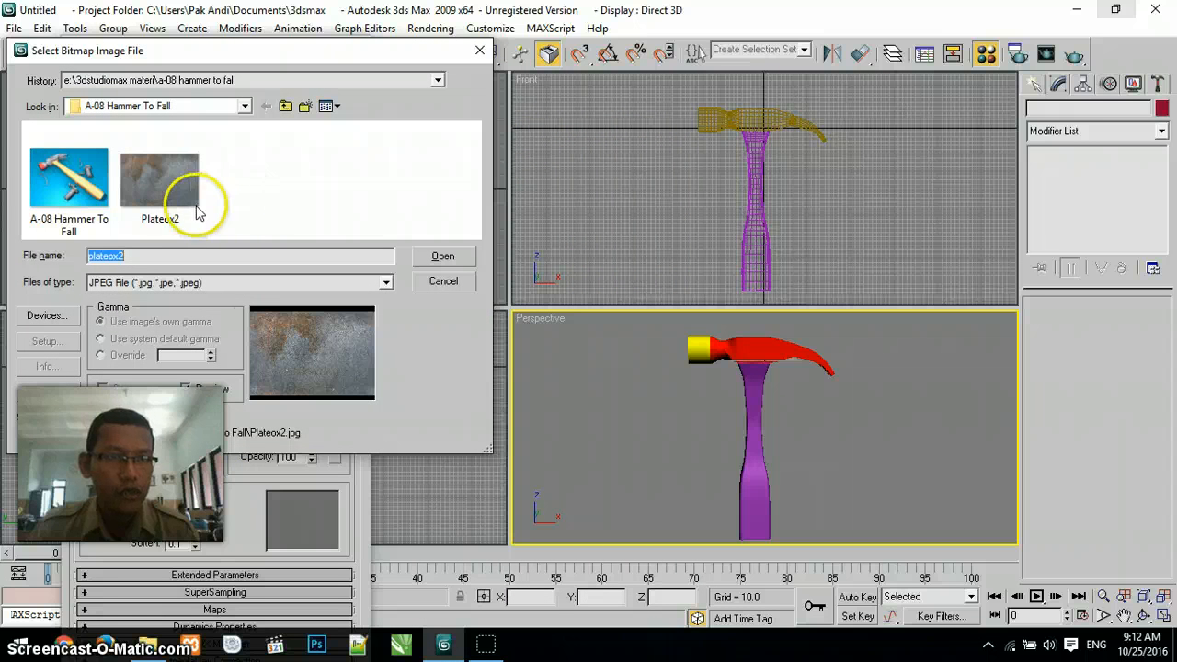
left_click(198, 282)
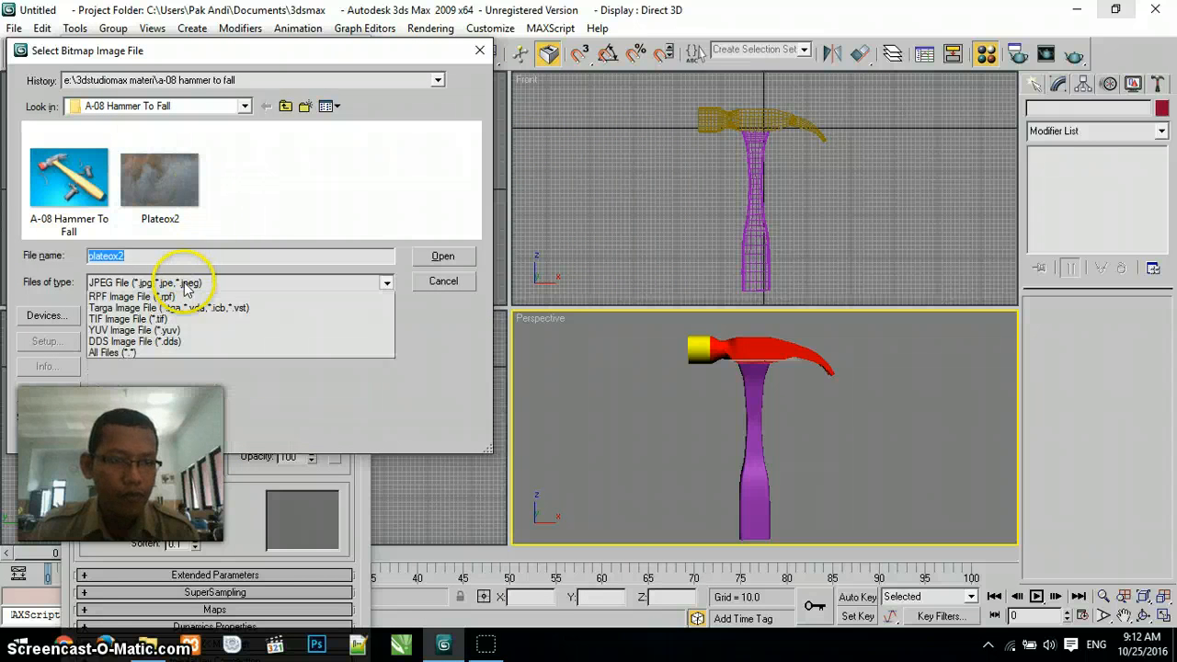
left_click(99, 520)
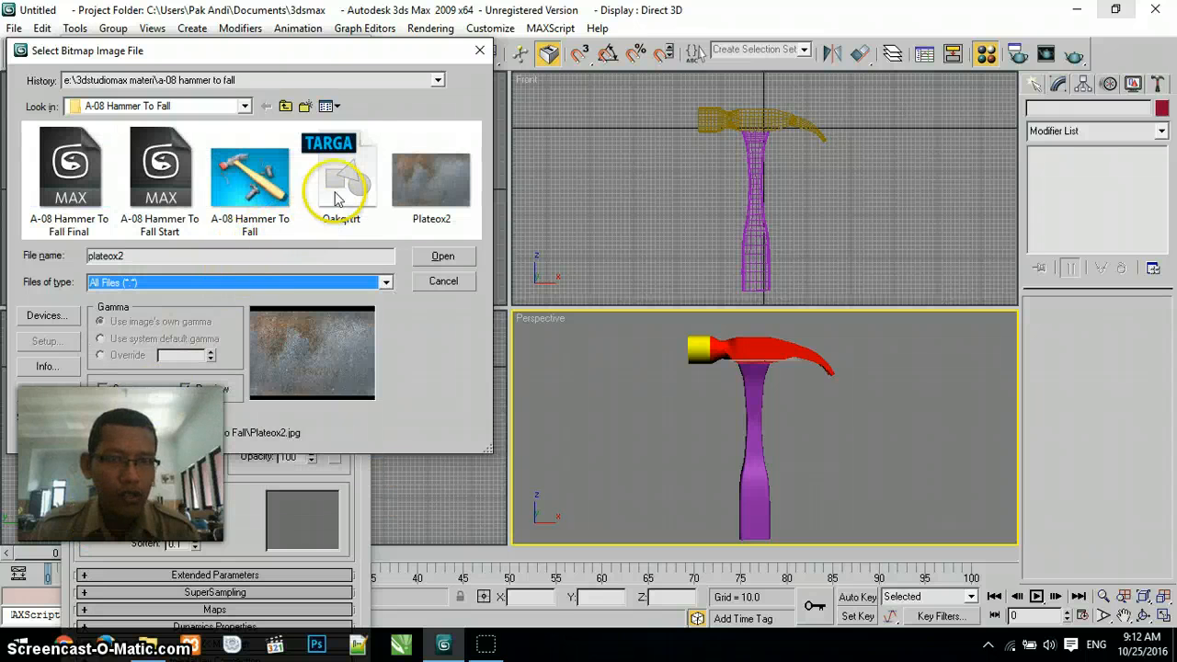
left_click(335, 197)
left_click(441, 256)
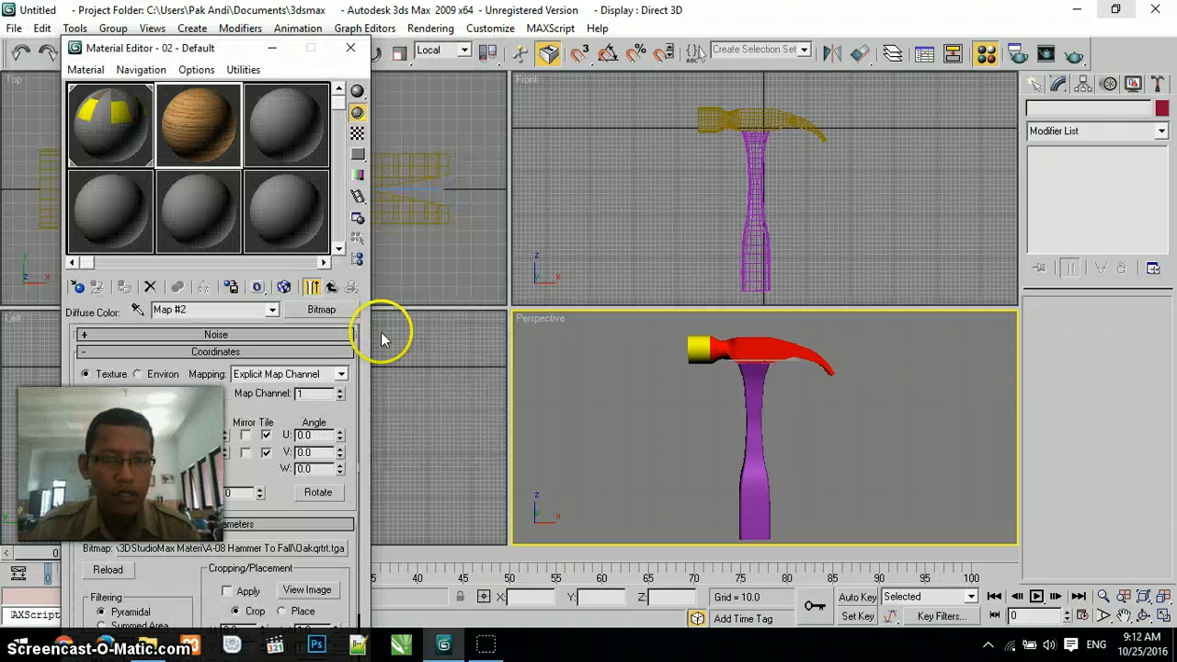
- Apply the oak material to the hammer's handle and check it in a quick render of the Perspective view
left_click_drag(192, 118, 759, 462)
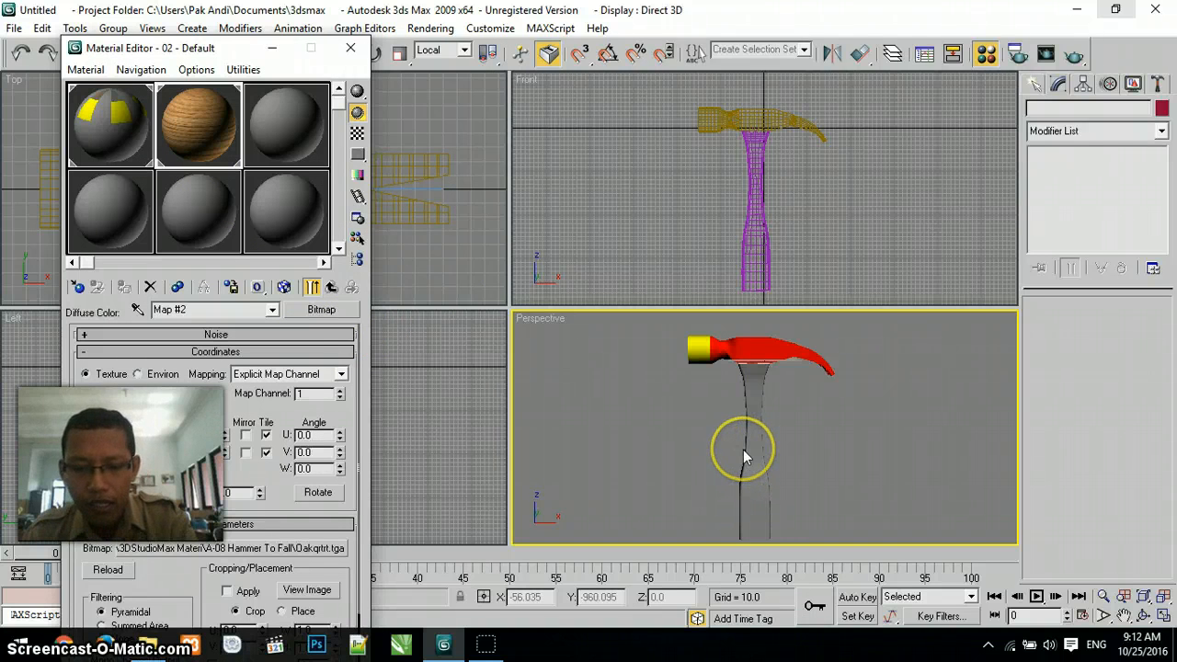
key("shift+q")
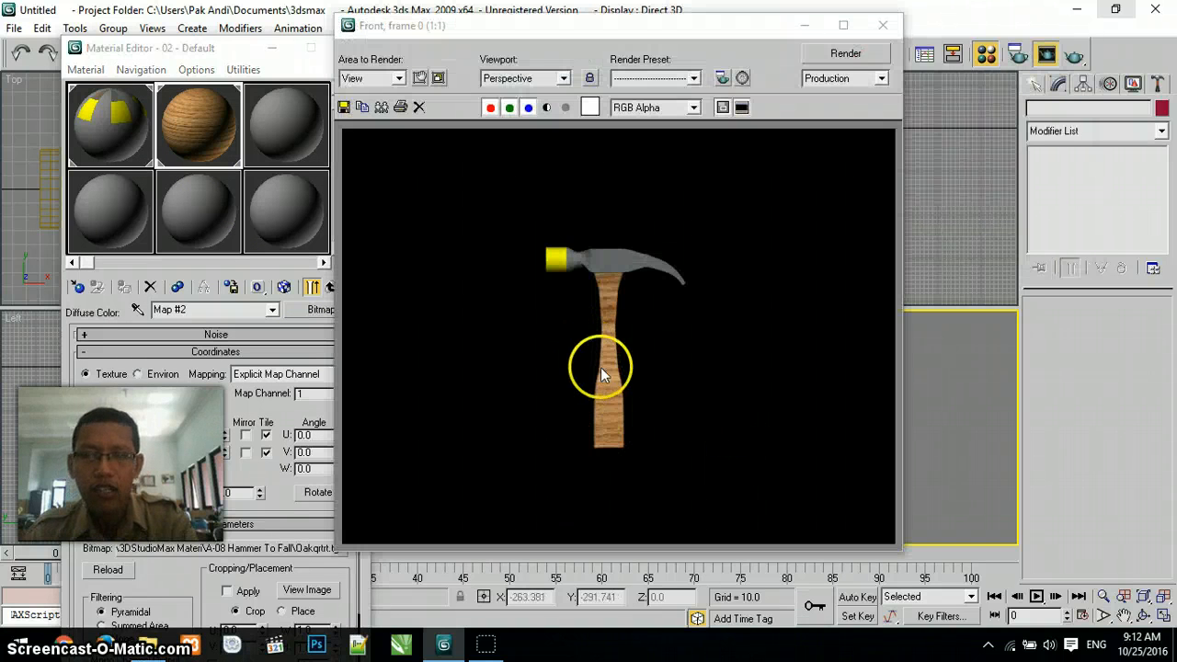
left_click(885, 26)
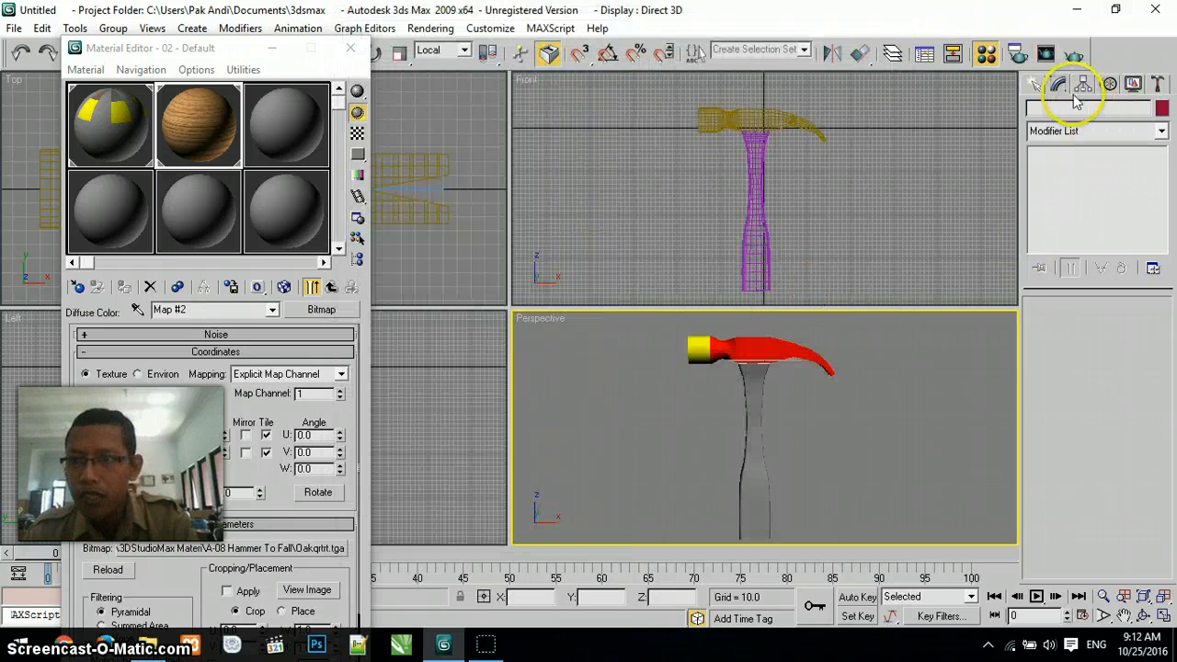
- Add a UVW Map modifier with Box mapping fitted to the hammer's handle and check it in a quick render
left_click(752, 411)
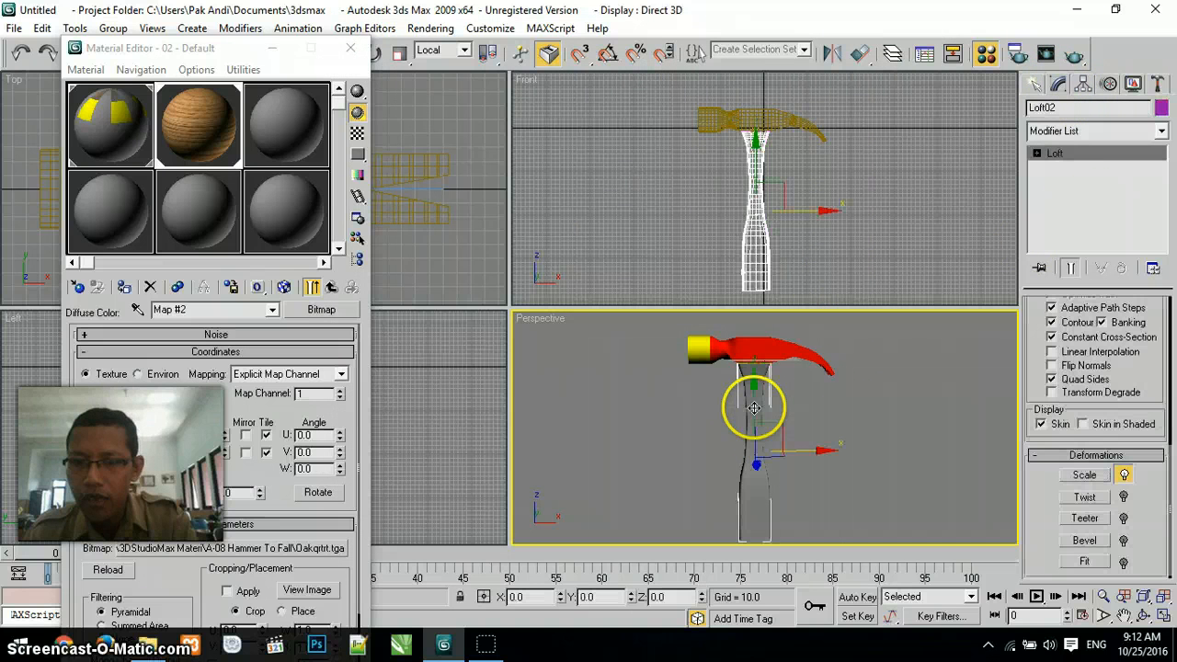
left_click(1068, 131)
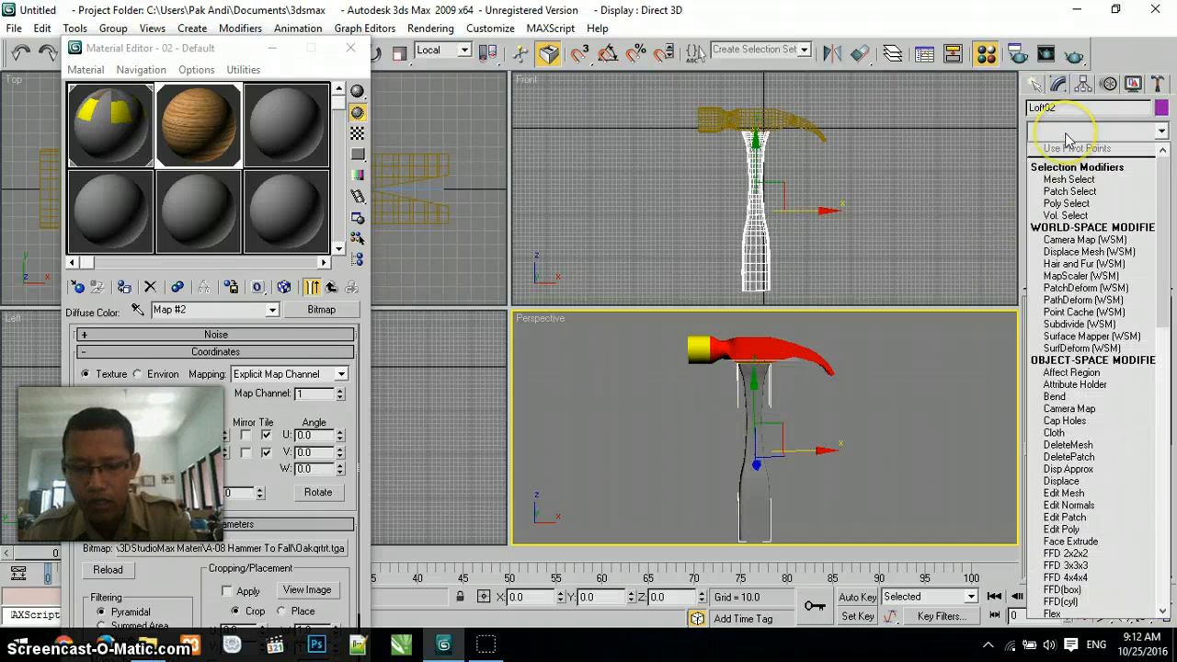
key("u")
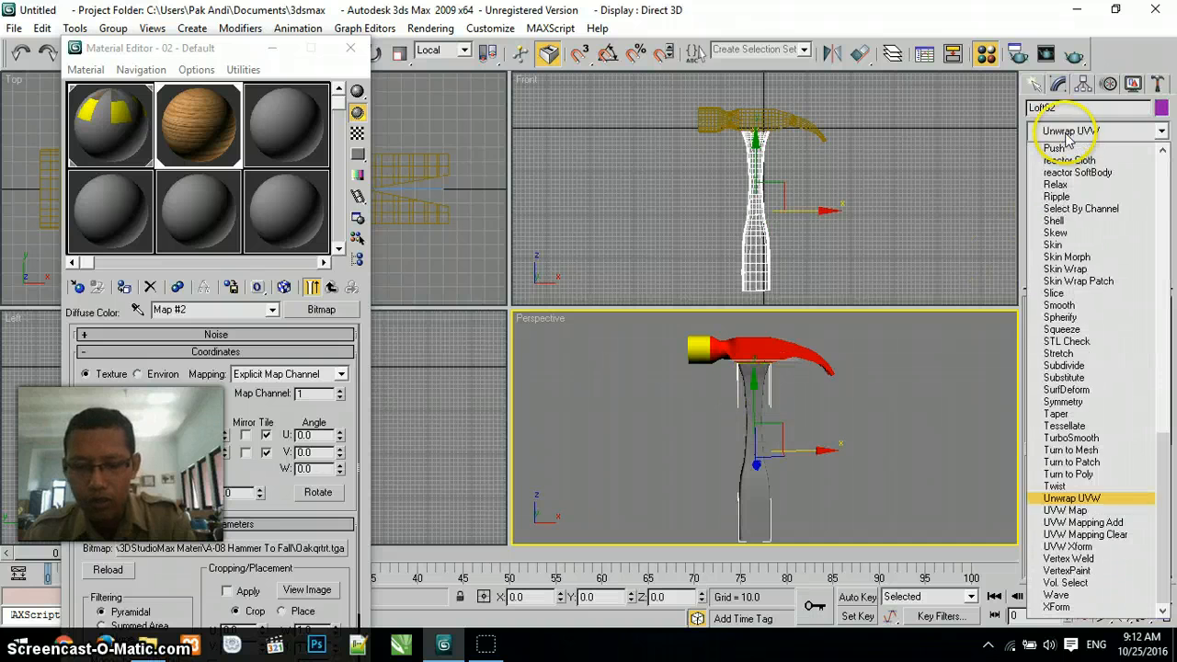
left_click(1089, 511)
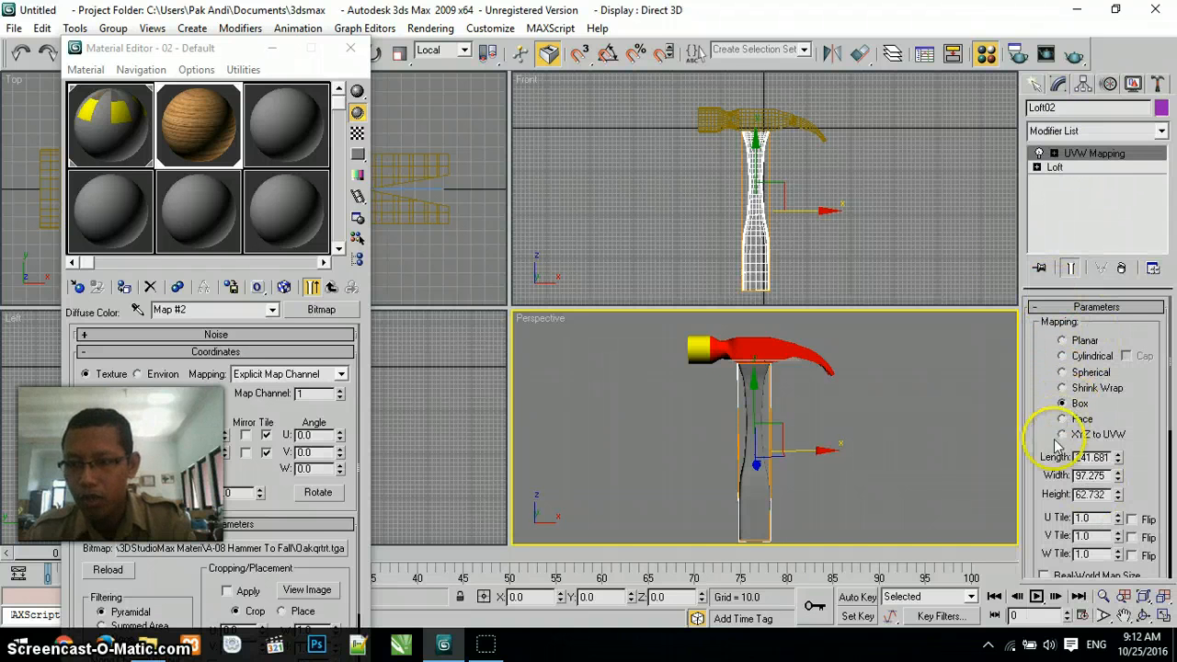
left_click_drag(1043, 464, 1049, 275)
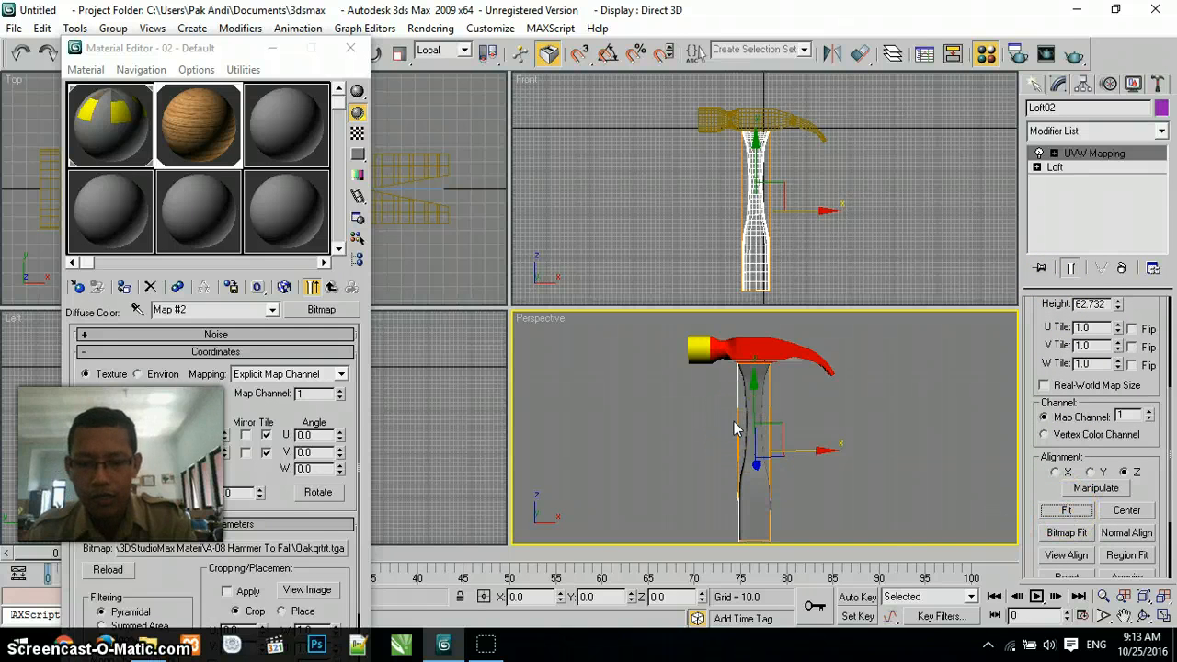
key("shift+q")
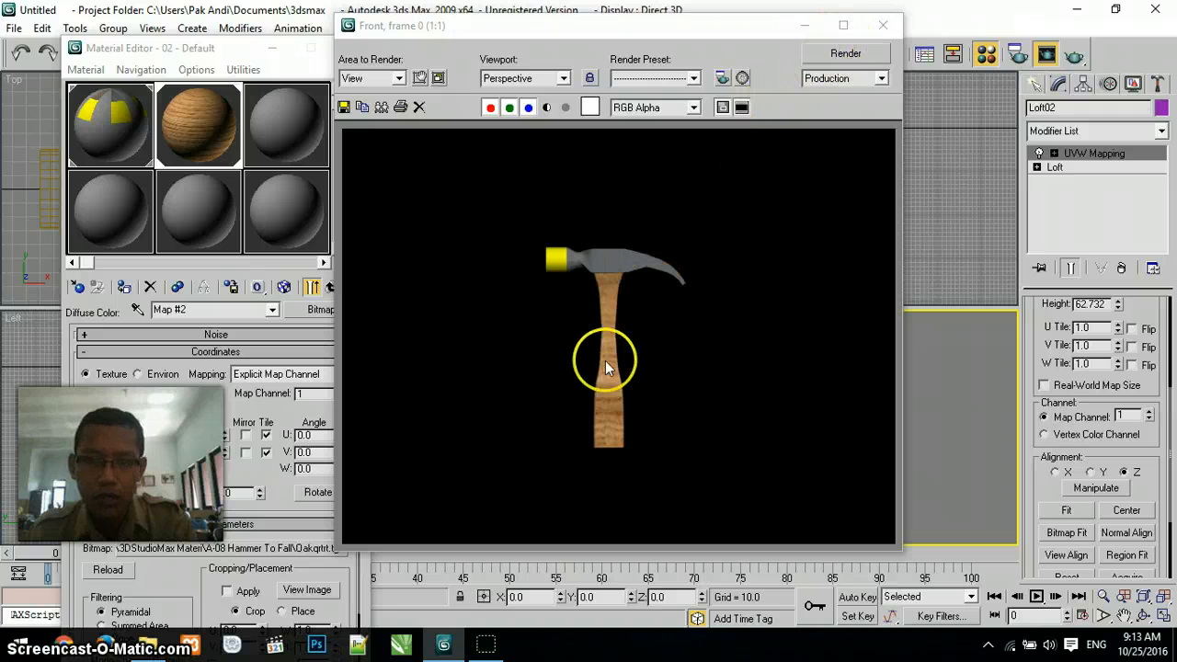
left_click(882, 25)
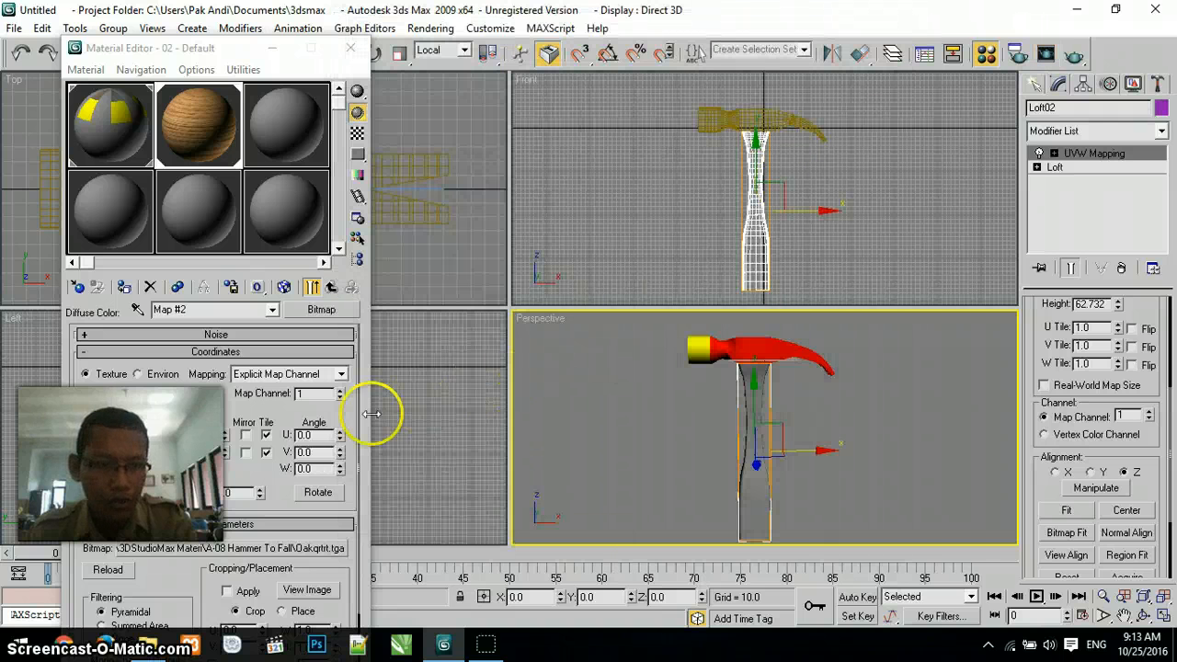
- Show the second material's oak bitmap on the handle in the shaded Perspective view
left_click(646, 443)
left_click(182, 142)
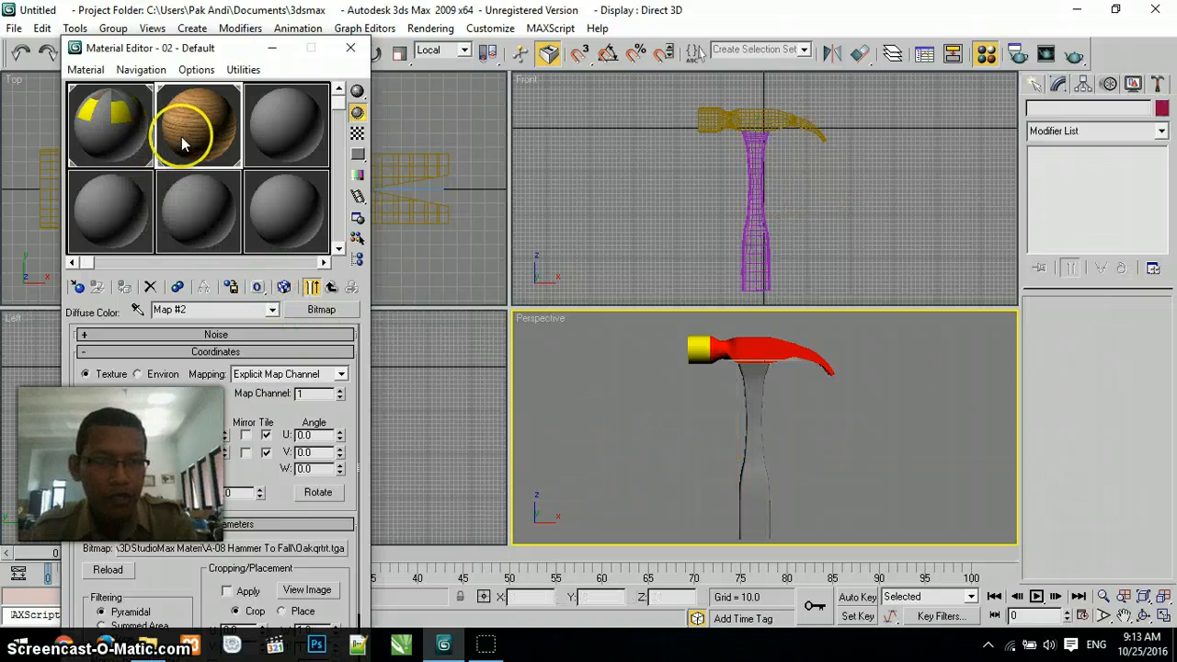
left_click(767, 445)
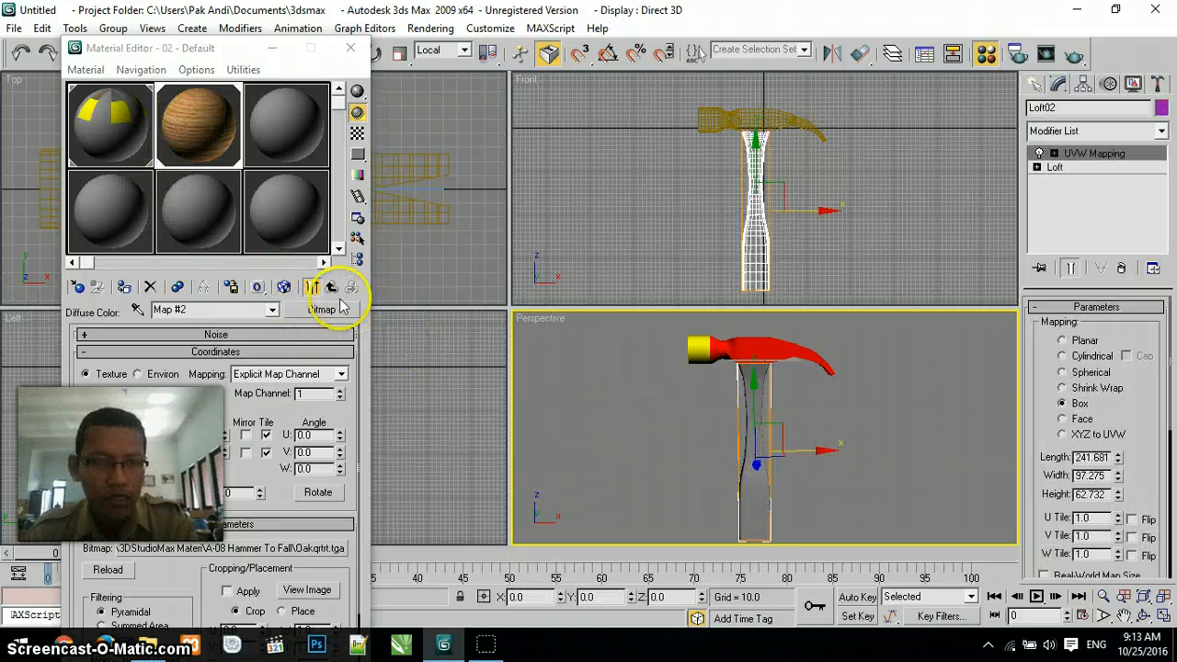
left_click(284, 288)
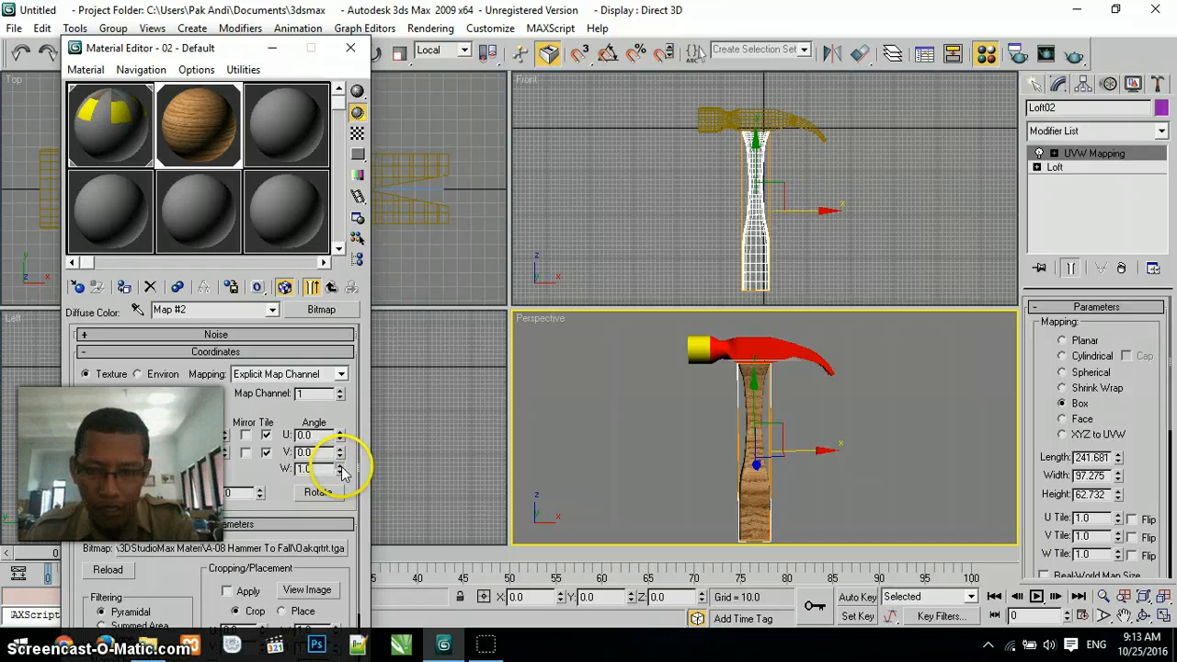
- Set the oak bitmap's W angle to 48 and check the rotated wood grain in a quick render of the Perspective view
left_click_drag(340, 470, 348, 425)
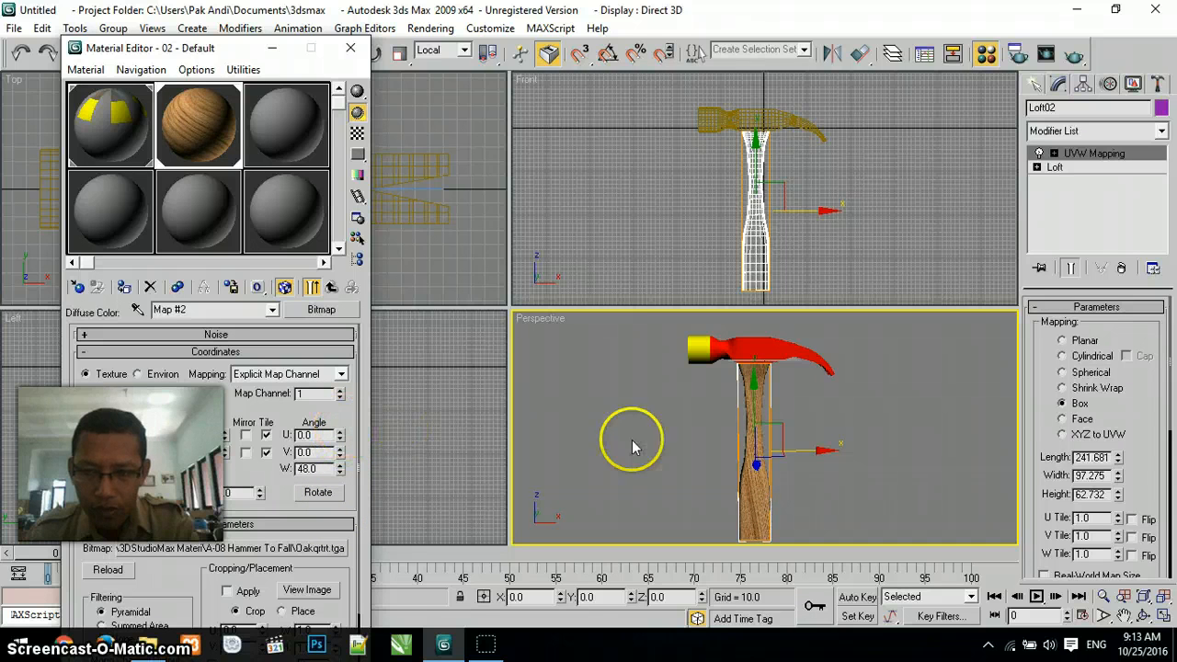
left_click(824, 428)
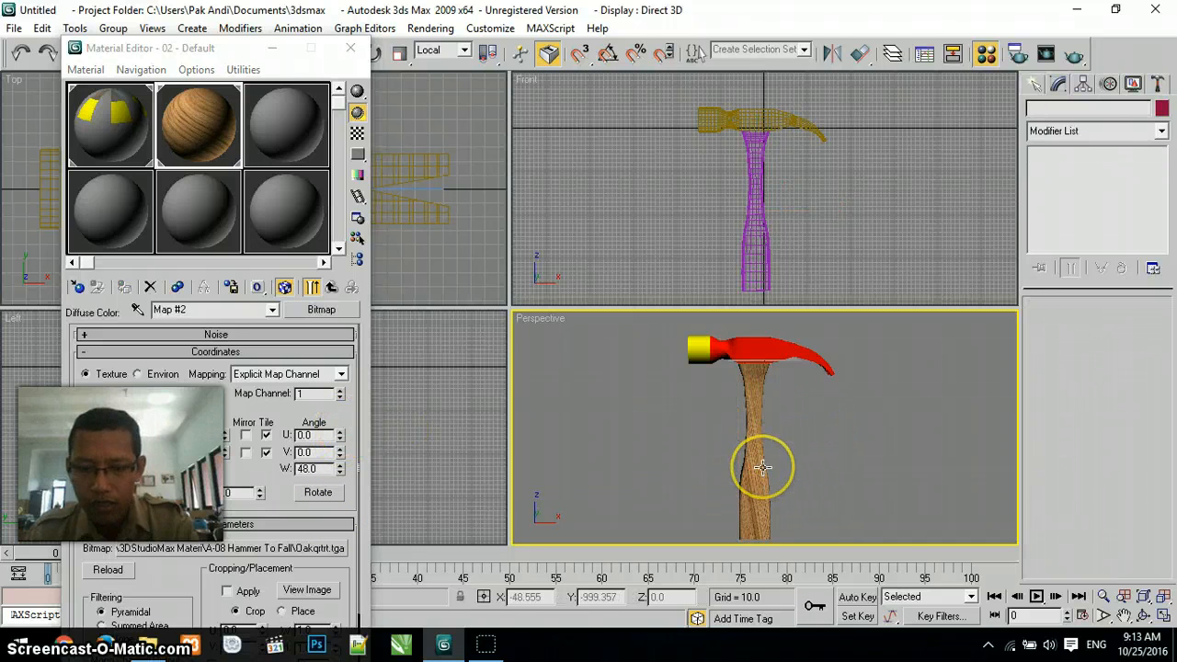
key("shift+q")
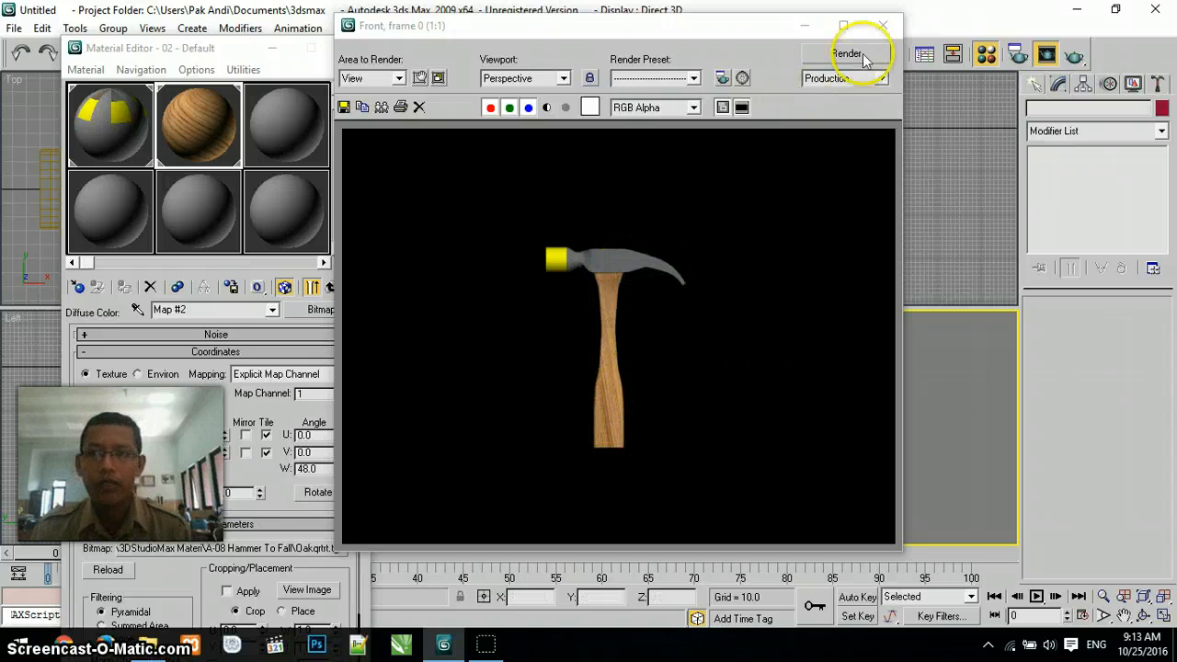
left_click(881, 28)
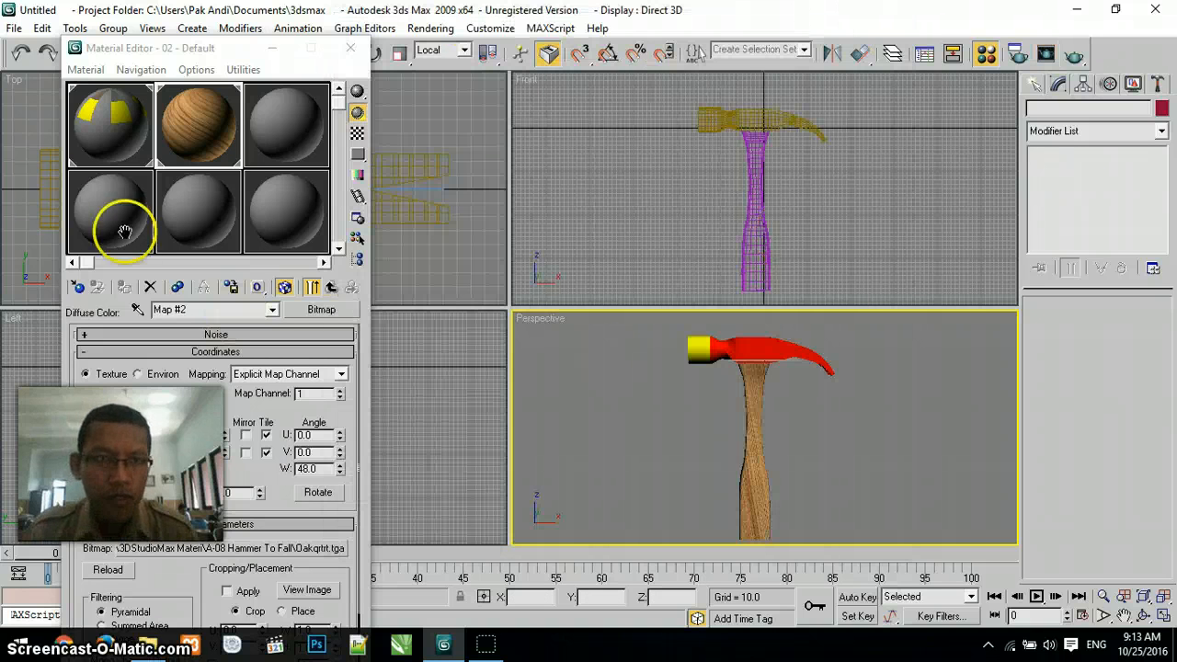
- Open the Plateox2.jpg diffuse map of the head material's first sub-material and show it on the hammer head in the viewport
left_click(113, 123)
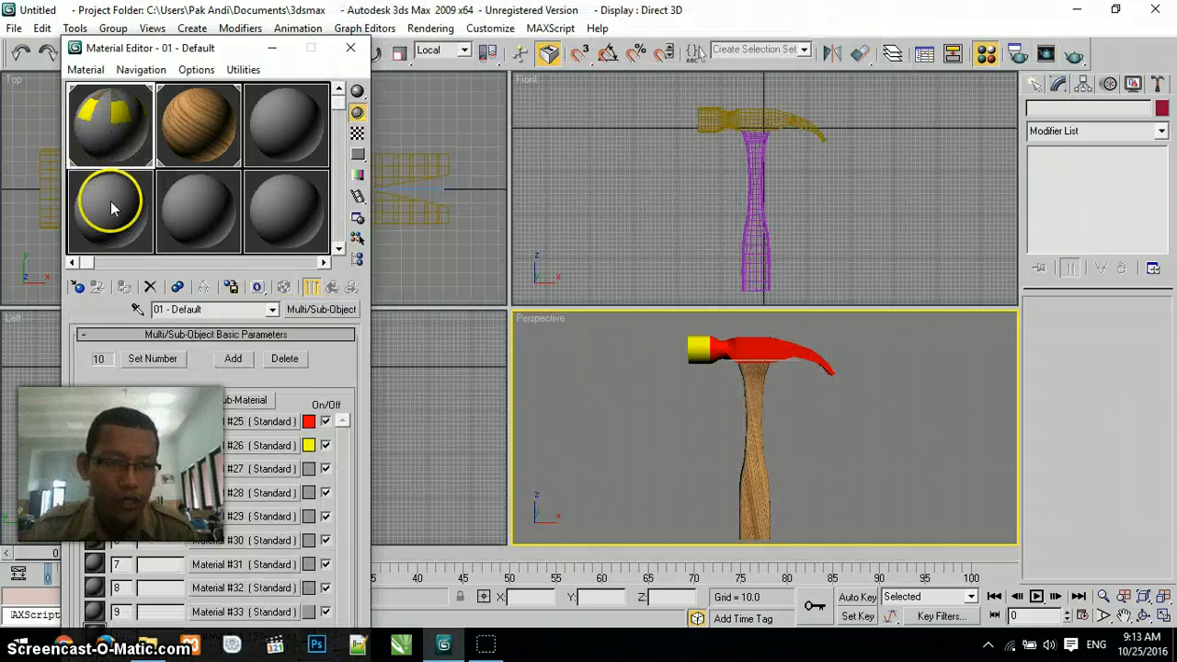
left_click(231, 445)
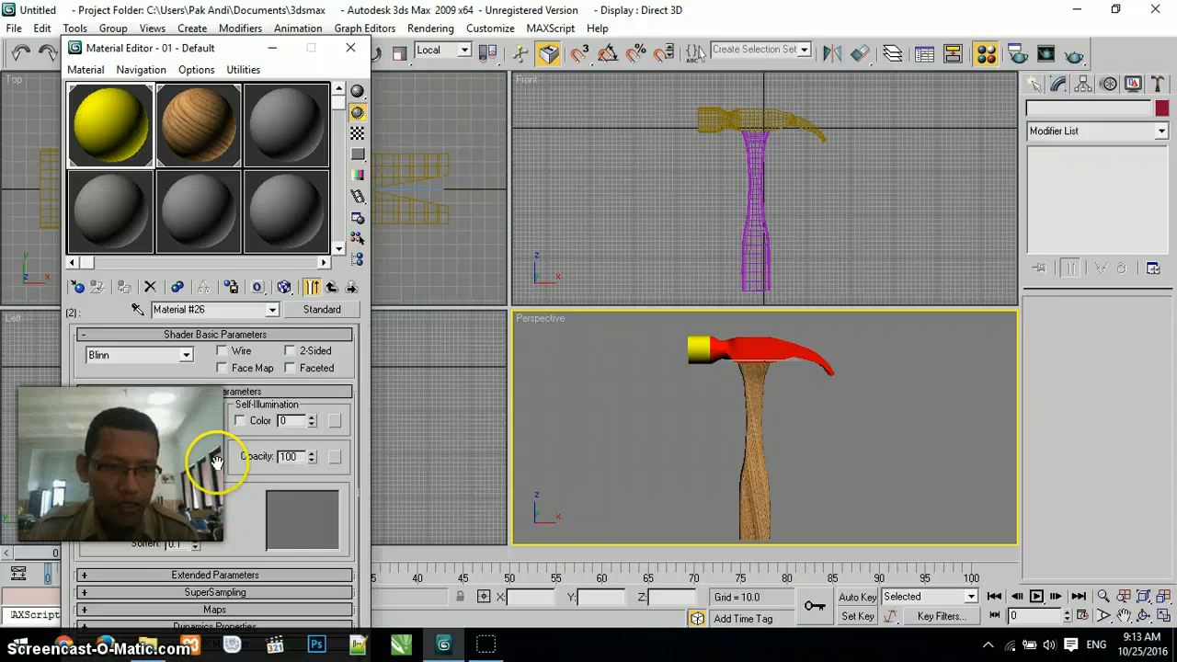
left_click(332, 289)
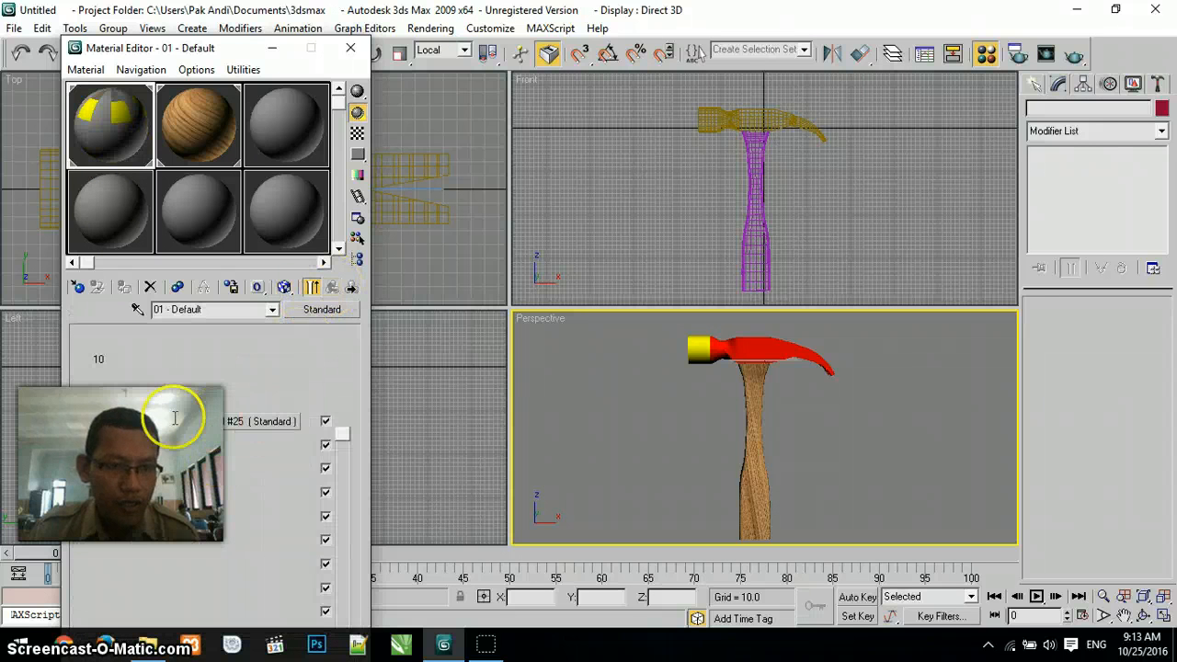
left_click(223, 421)
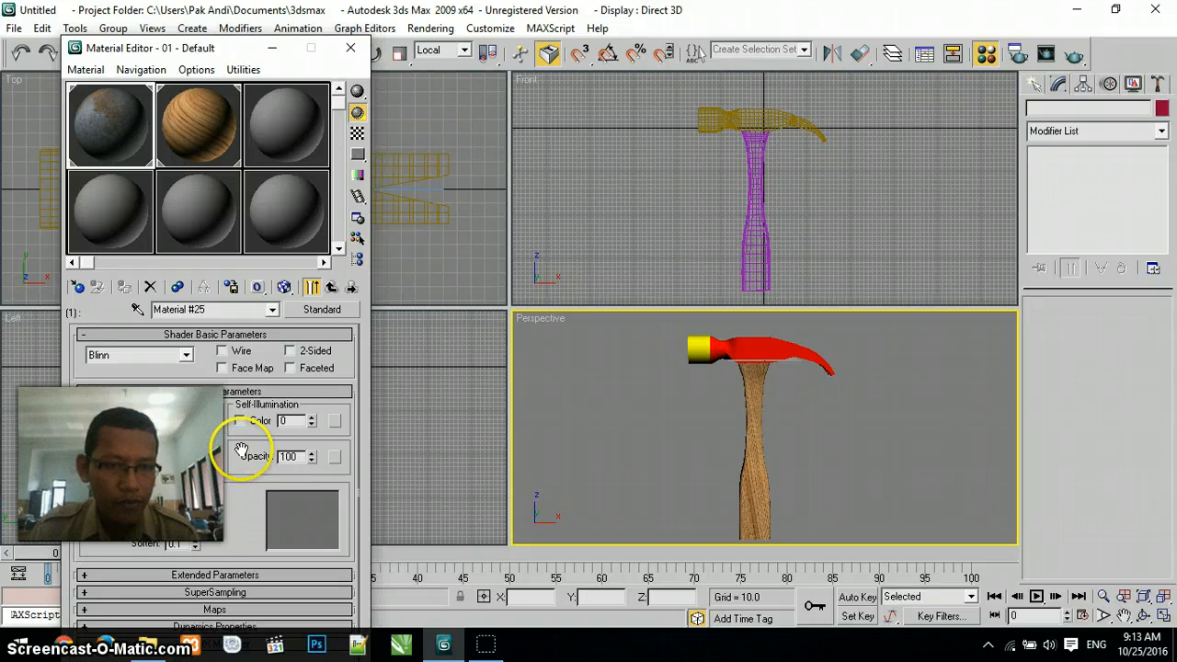
left_click_drag(241, 451, 202, 424)
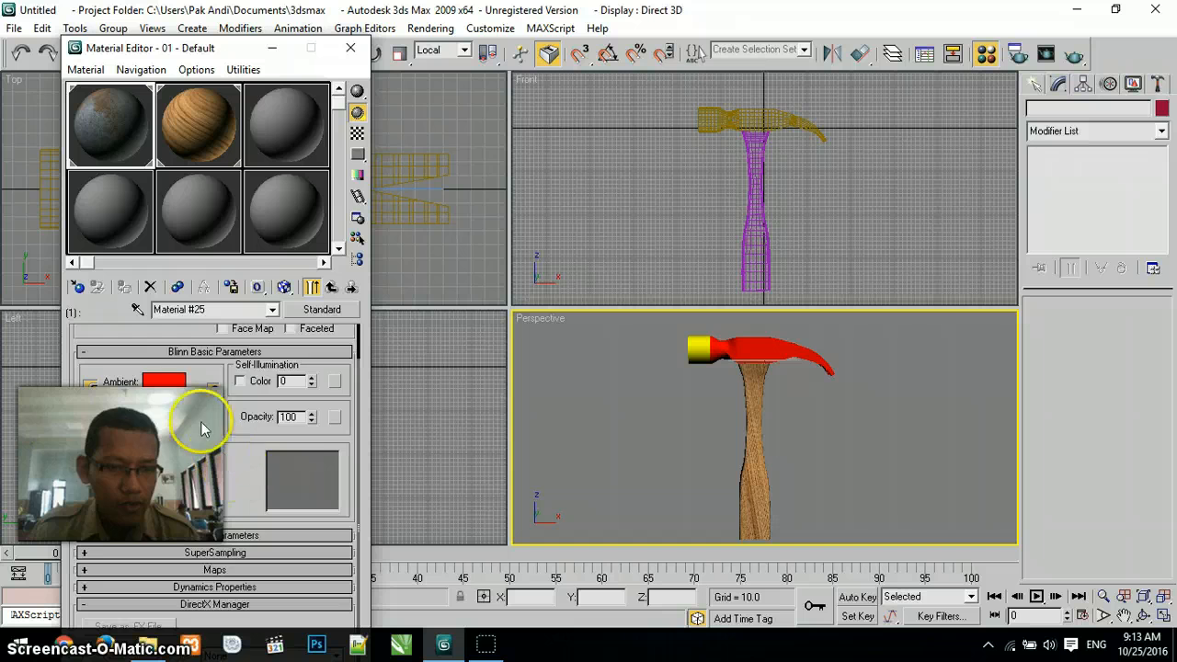
left_click(213, 400)
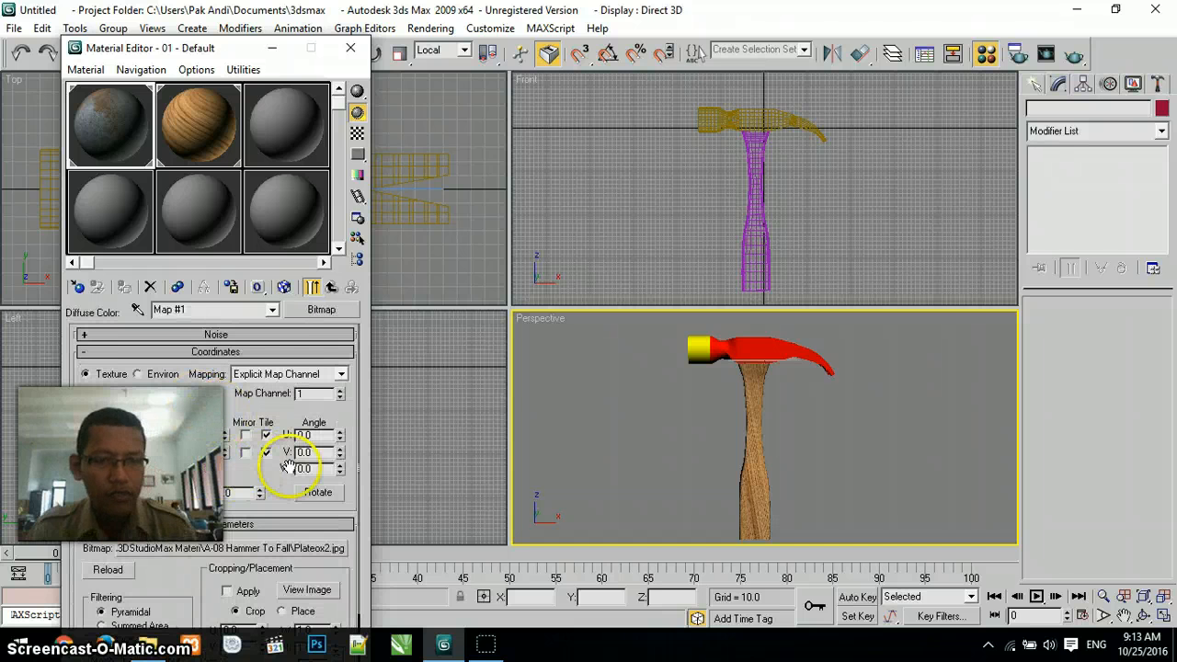
left_click(284, 288)
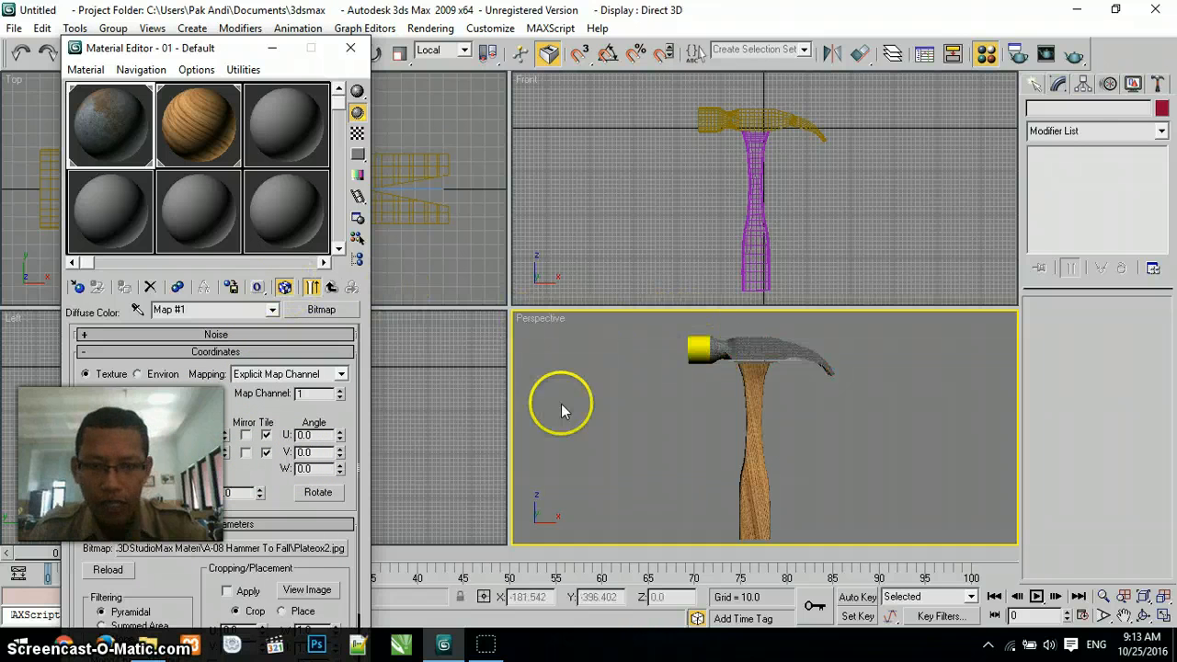
left_click(289, 289)
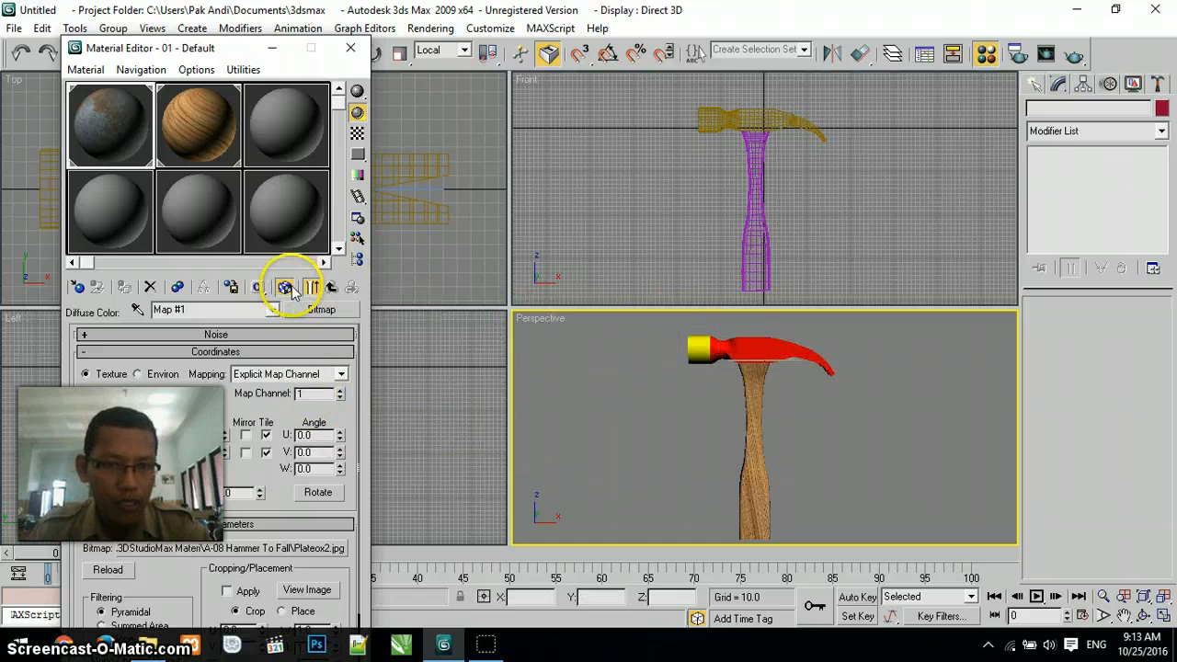
left_click(285, 288)
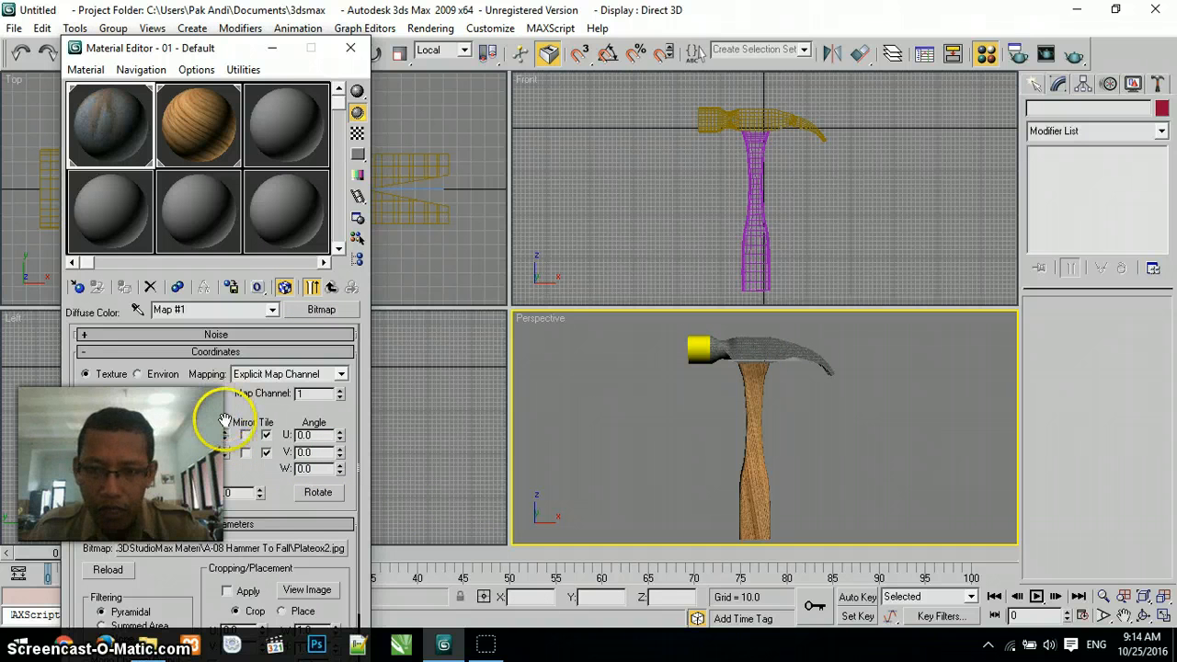
- Adjust the tiling amount of the Plateox2.jpg bitmap on the hammer head and check it in a quick render
left_click_drag(225, 450, 220, 535)
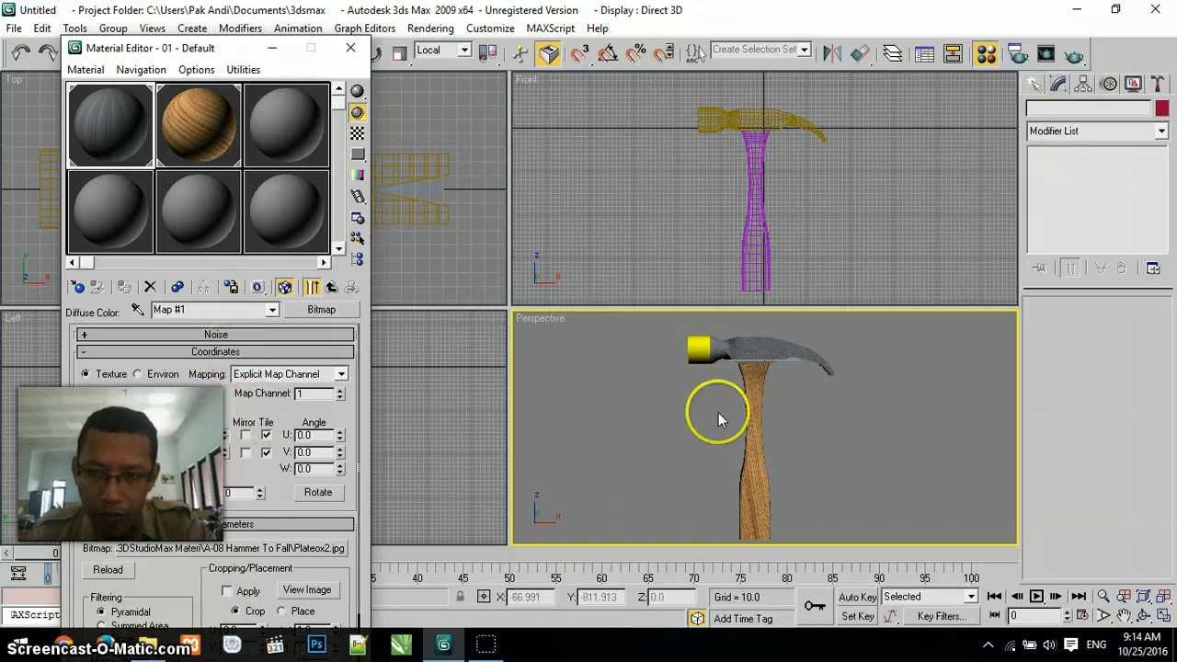
left_click(652, 398)
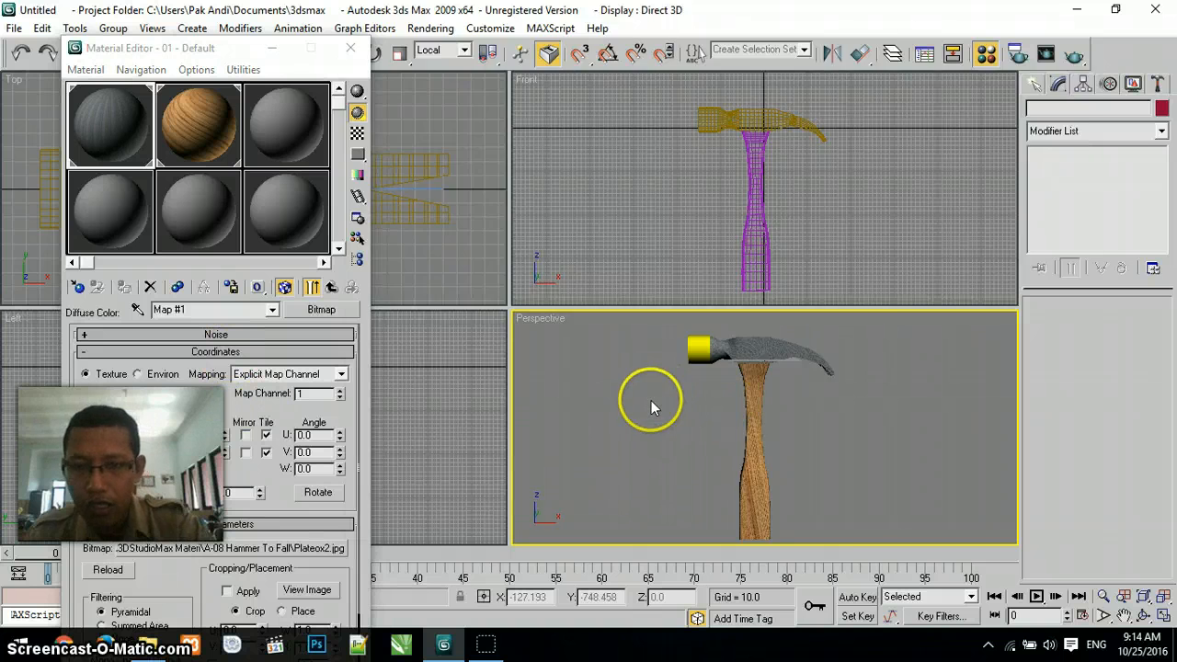
key("shift+q")
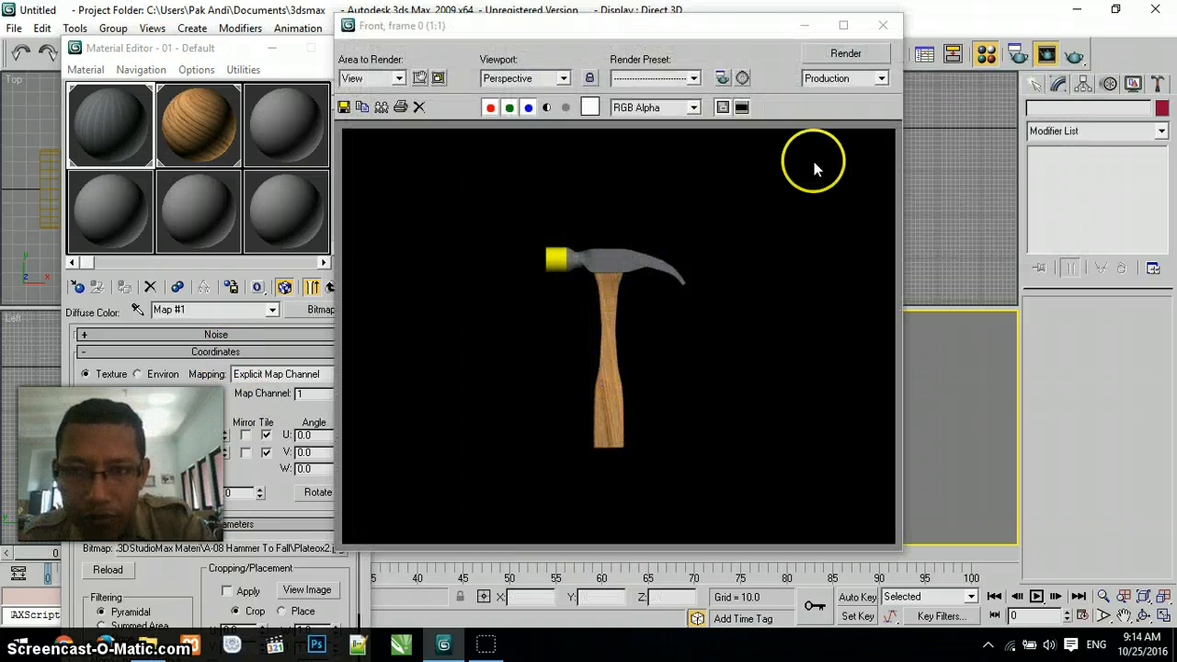
left_click(883, 24)
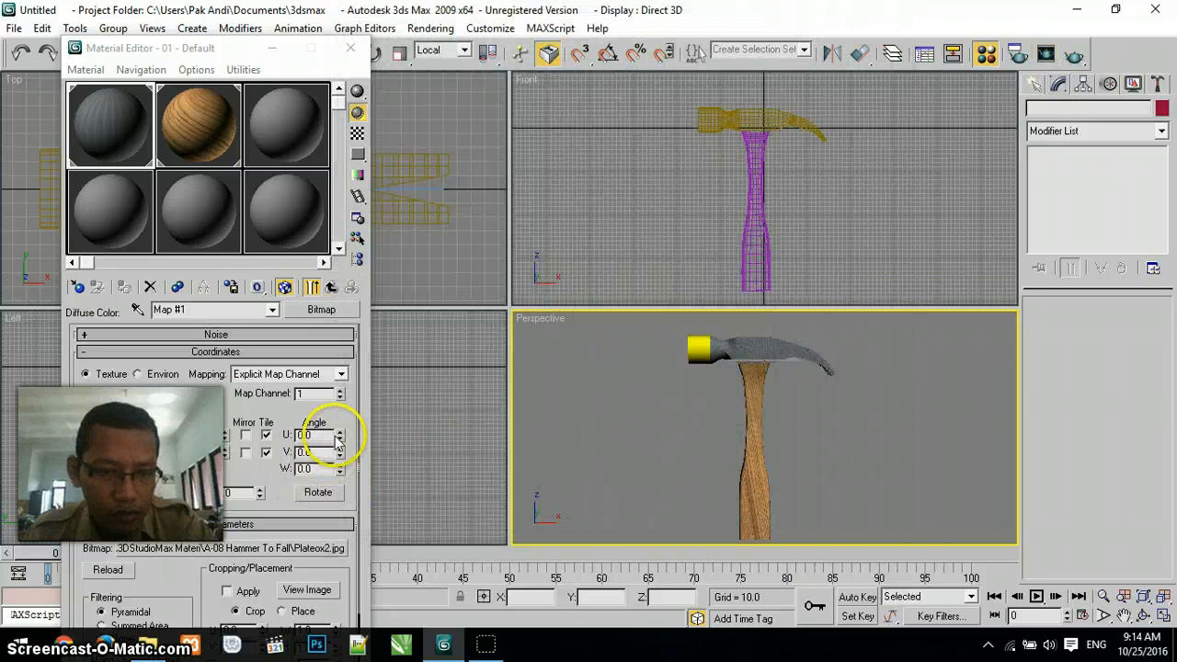
- Turn off V tiling for the Plateox2.jpg bitmap, keeping U tiling on, and check a quick render before closing the Material Editor
left_click(266, 436)
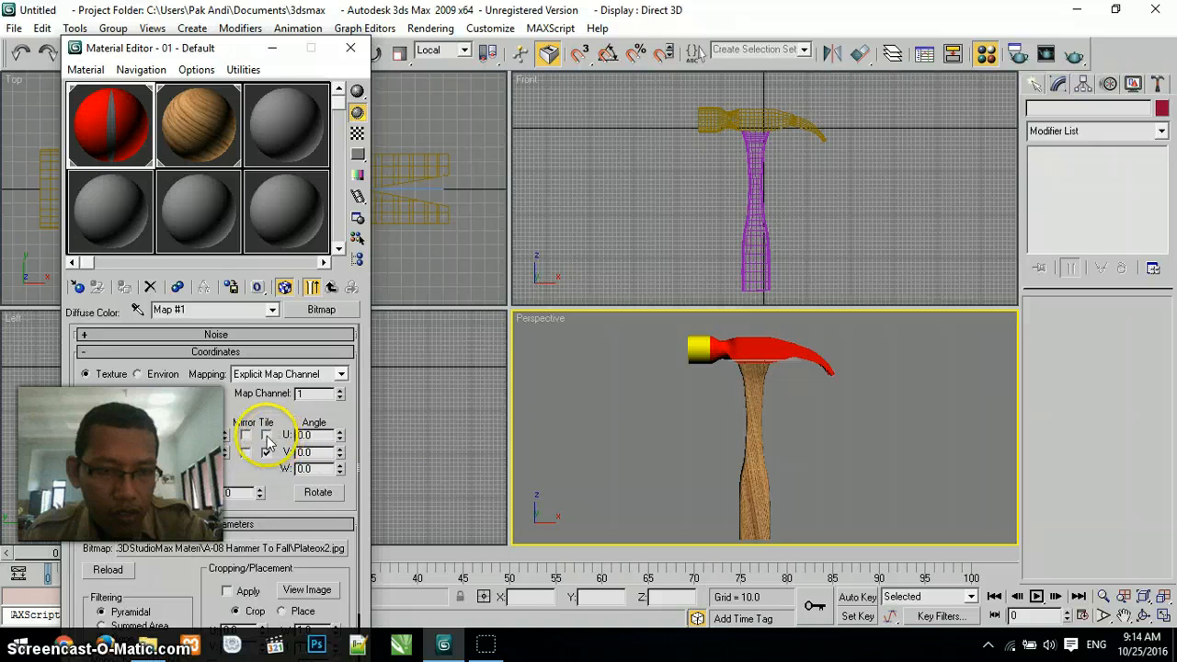
left_click(266, 436)
left_click(266, 452)
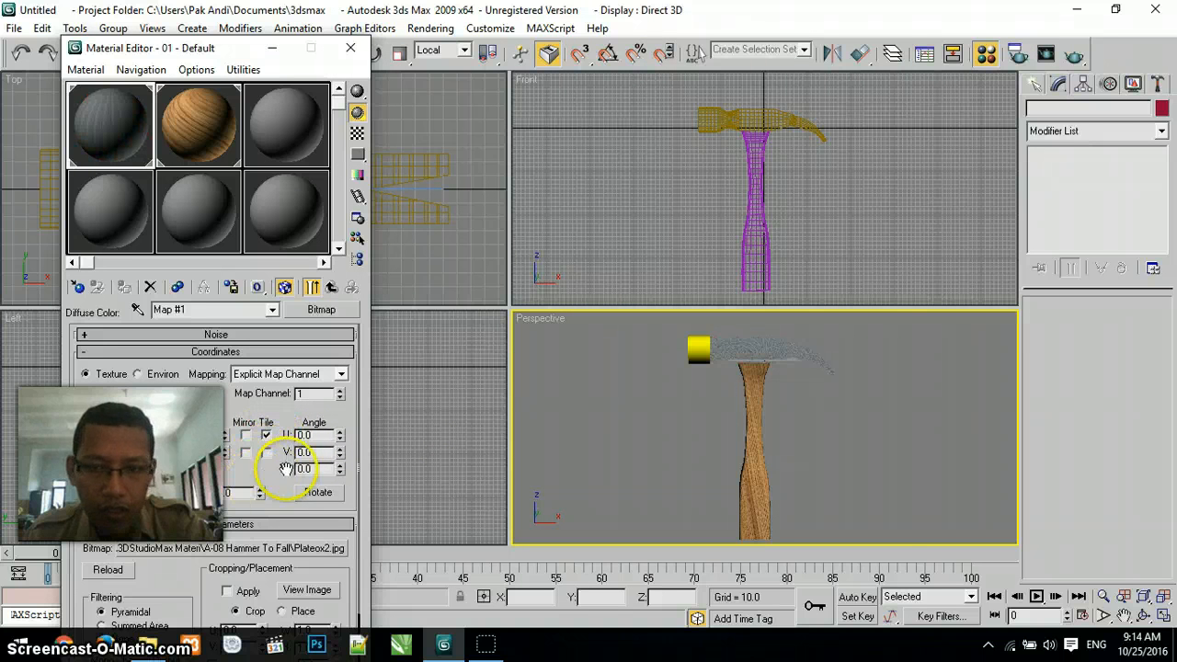
key("shift+q")
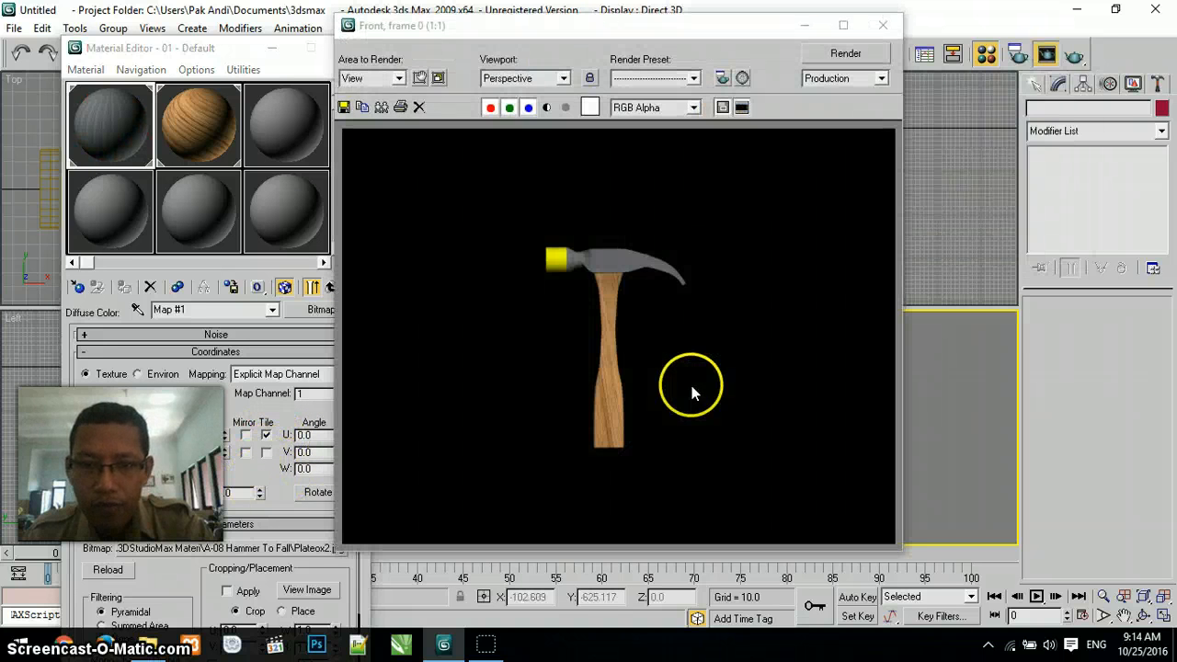
left_click(884, 25)
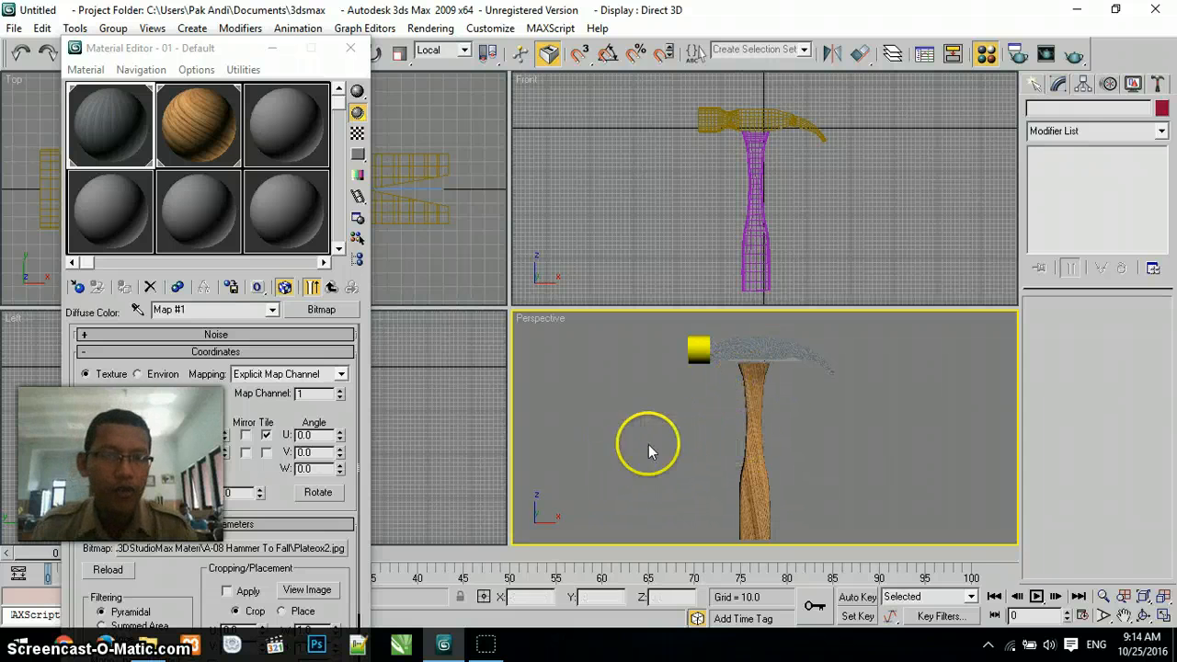
left_click(354, 55)
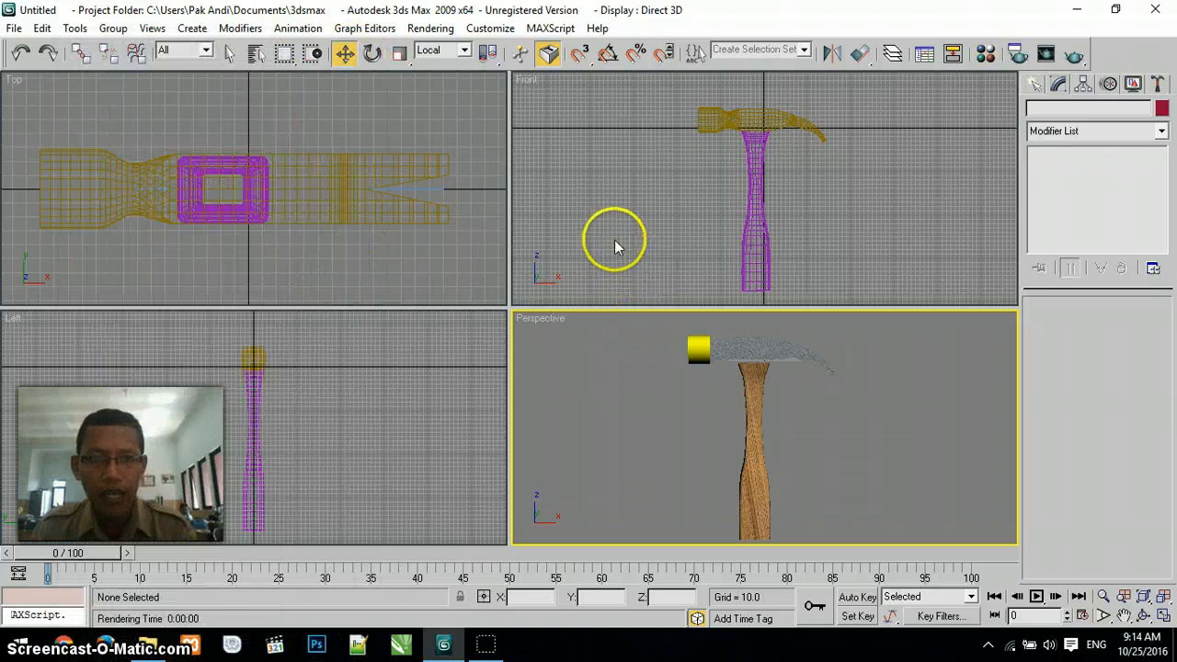
- Group the three hammer parts under the name PALU and select it once to check the grouping
left_click(661, 189)
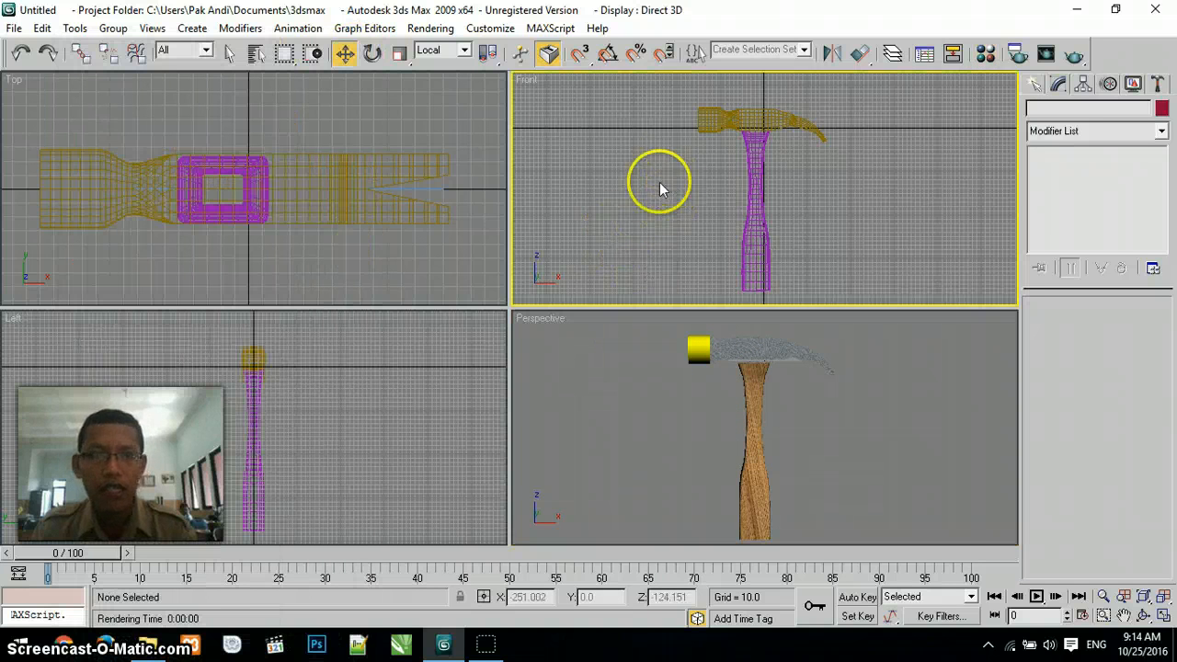
left_click(113, 27)
left_click(605, 116)
left_click_drag(605, 117, 754, 244)
left_click(113, 28)
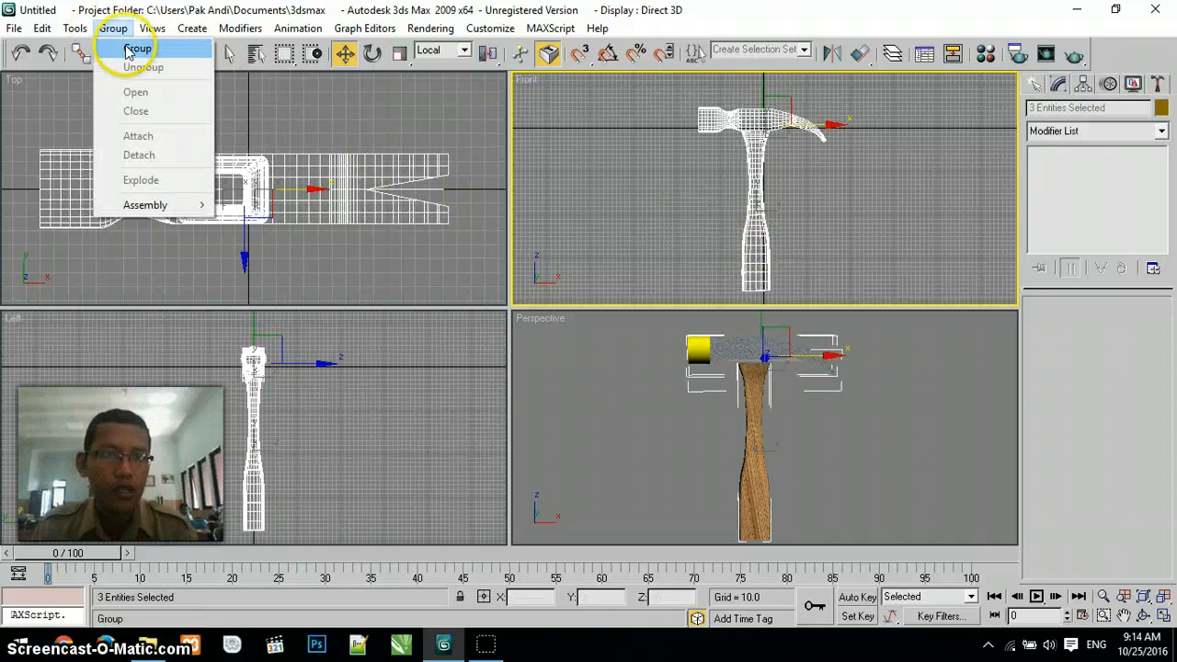
left_click(132, 47)
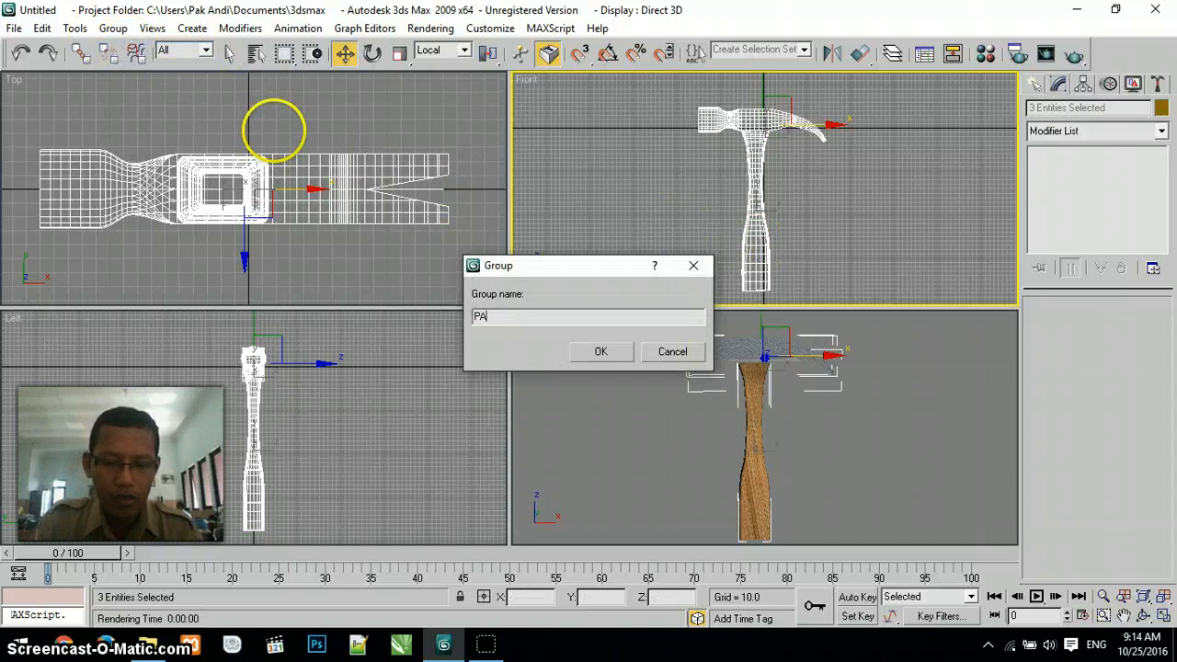
left_click(598, 352)
left_click(657, 184)
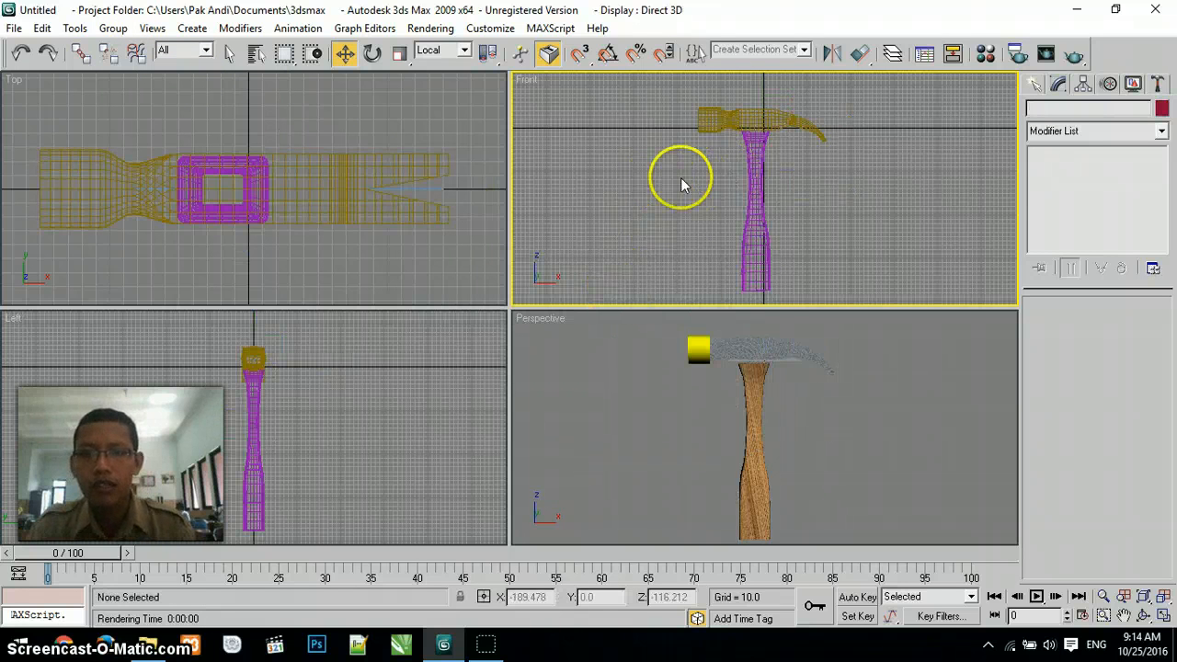
left_click(751, 183)
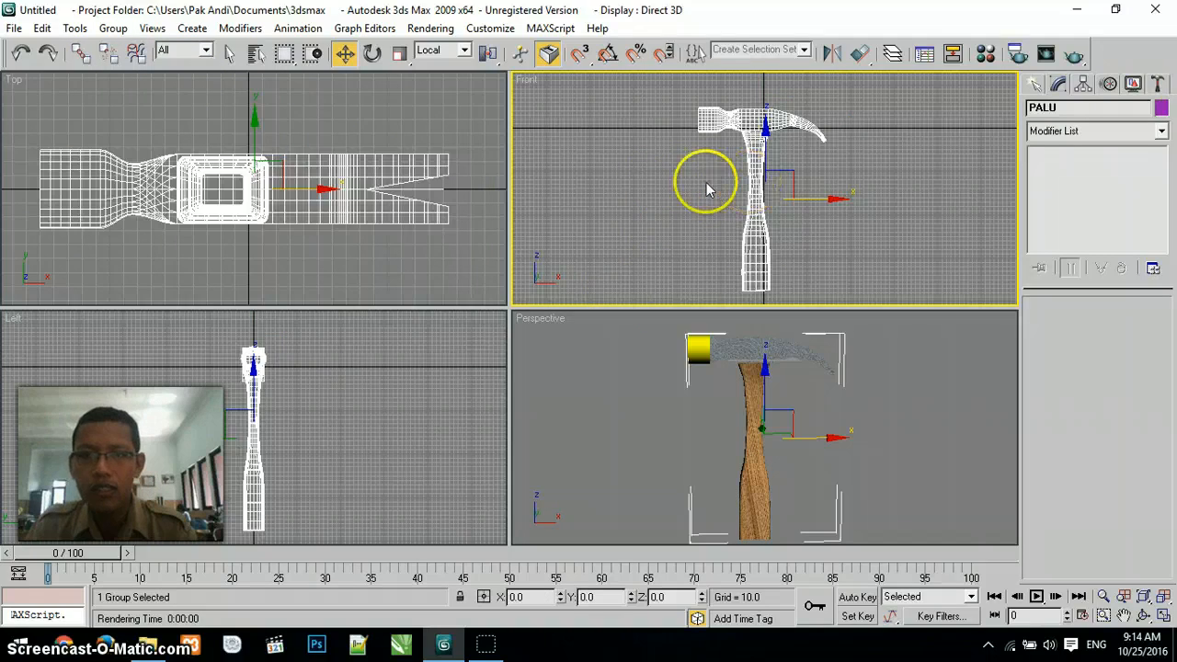
left_click(624, 190)
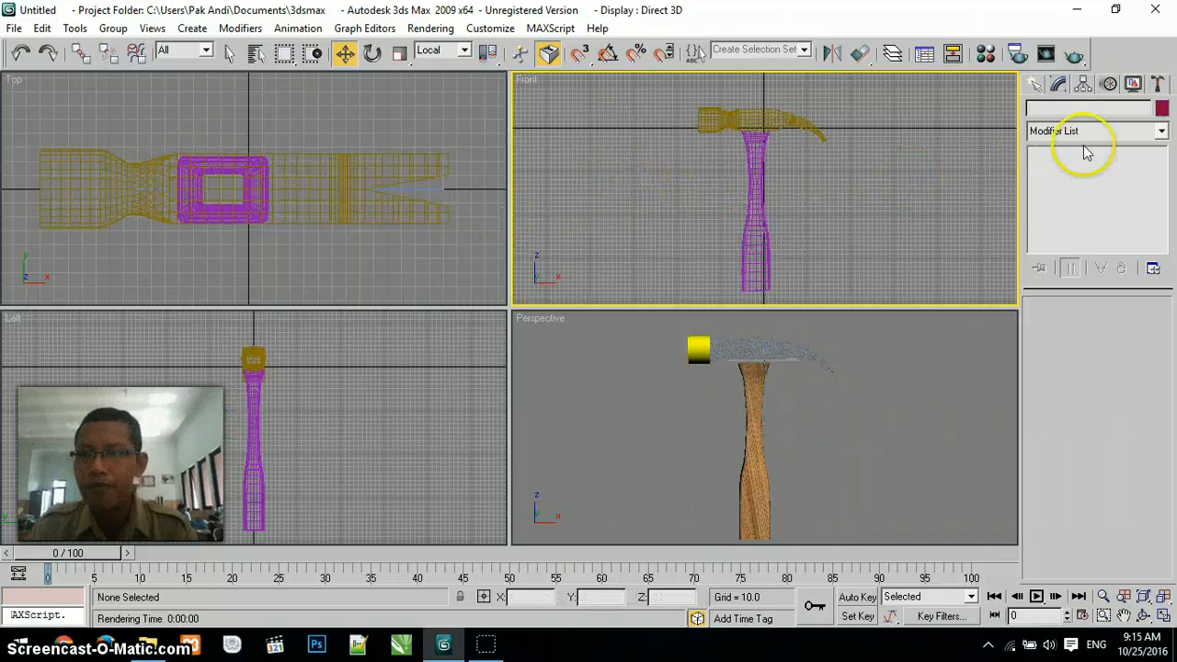
- Draw a six-sided NGon with a radius of about 25.5 behind the hammer head in the Top view and lower it slightly in the Front view
left_click(1034, 83)
left_click(1060, 111)
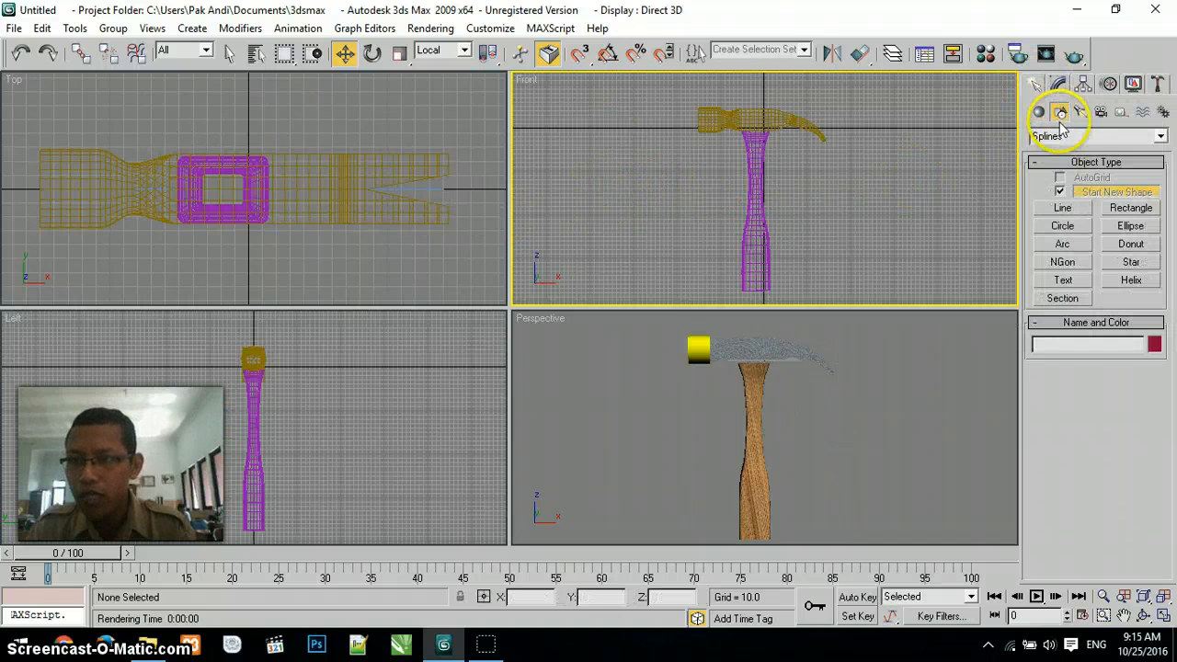
left_click(1064, 263)
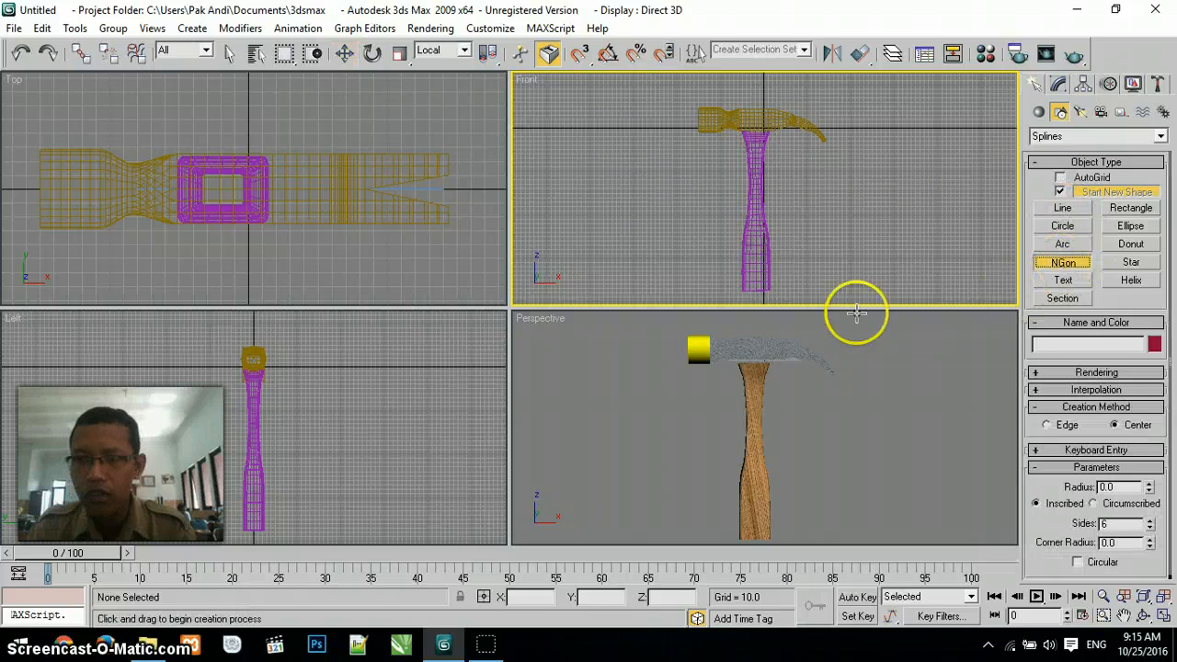
left_click_drag(130, 107, 152, 134)
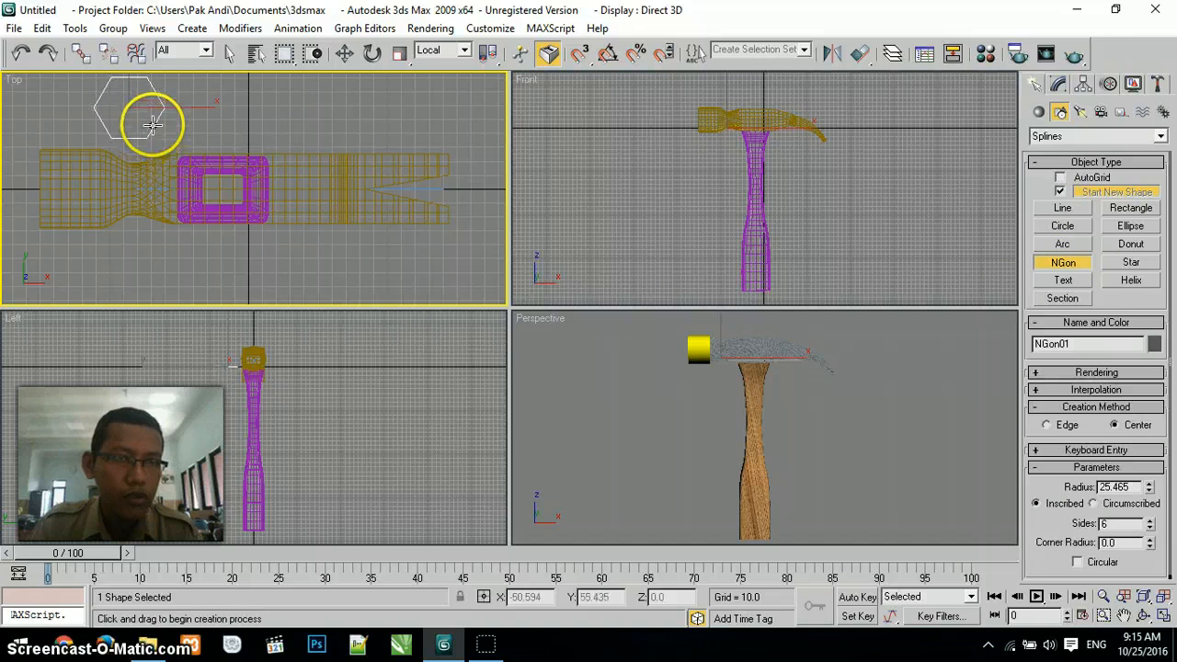
left_click(1058, 85)
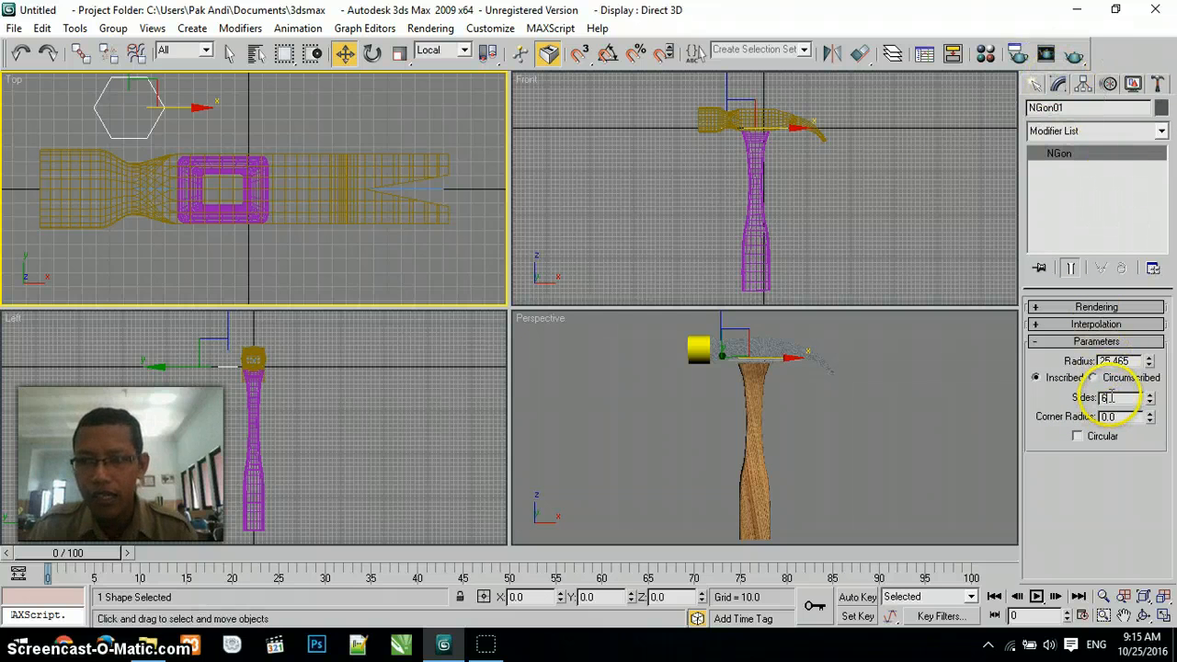
left_click(1163, 597)
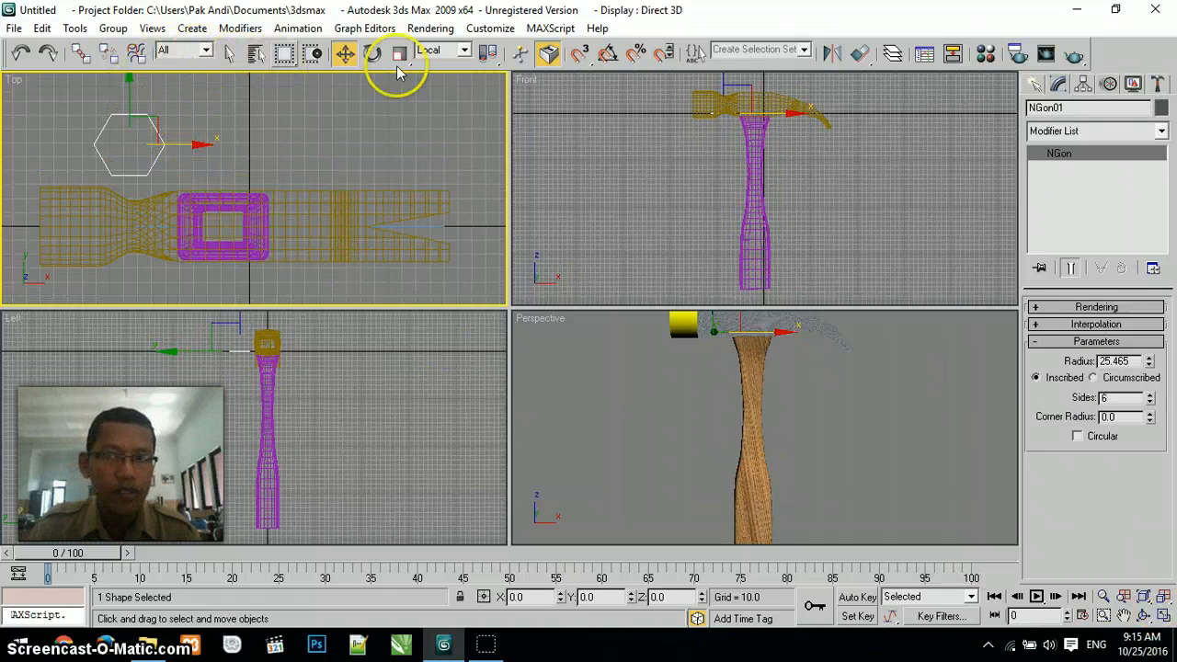
right_click(675, 99)
left_click_drag(725, 93, 729, 103)
- Extrude the hexagon by 13 and move it down below the hammer head, beside the handle
left_click(1095, 130)
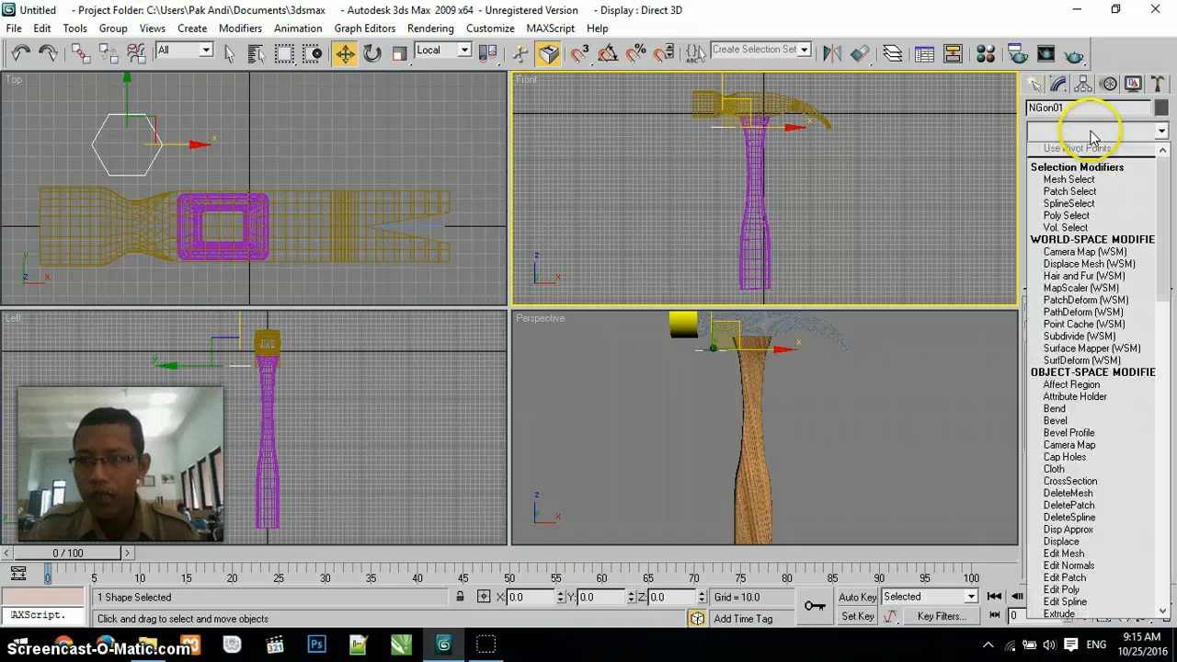
key("e")
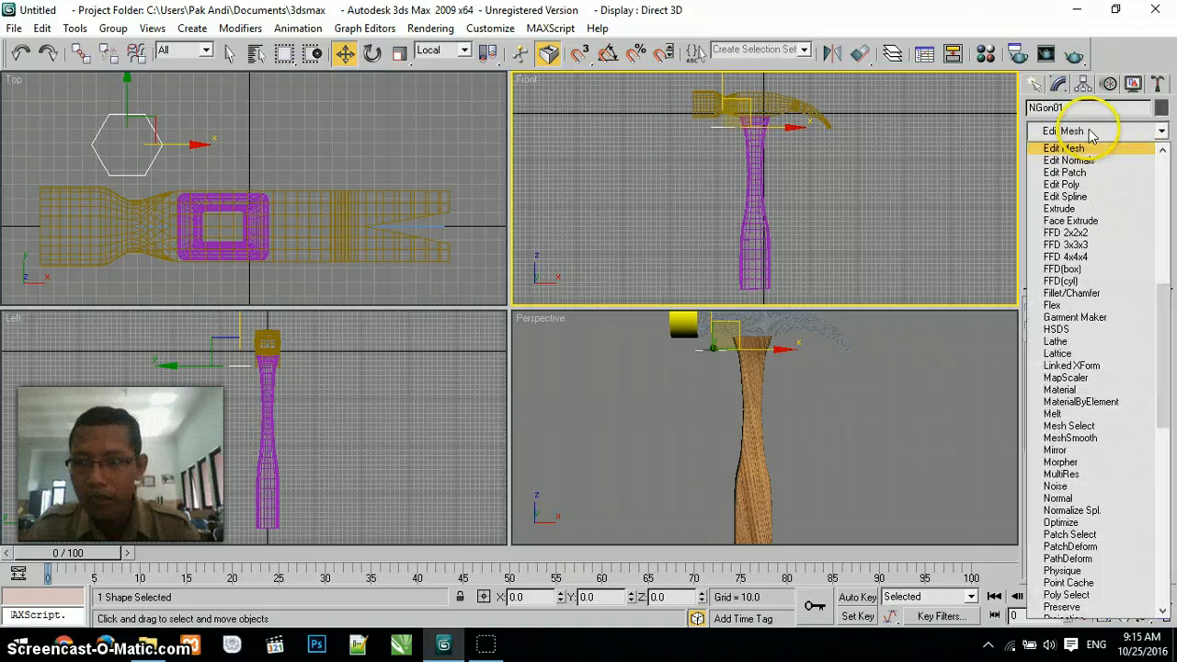
left_click(1065, 210)
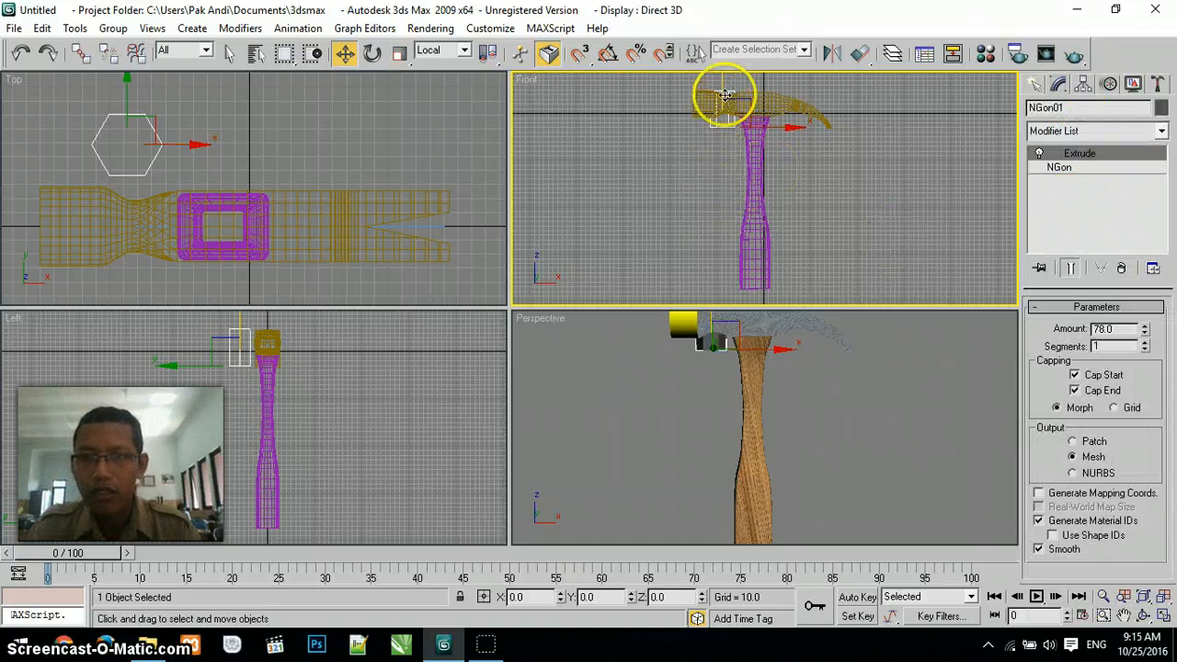
left_click_drag(726, 79, 725, 112)
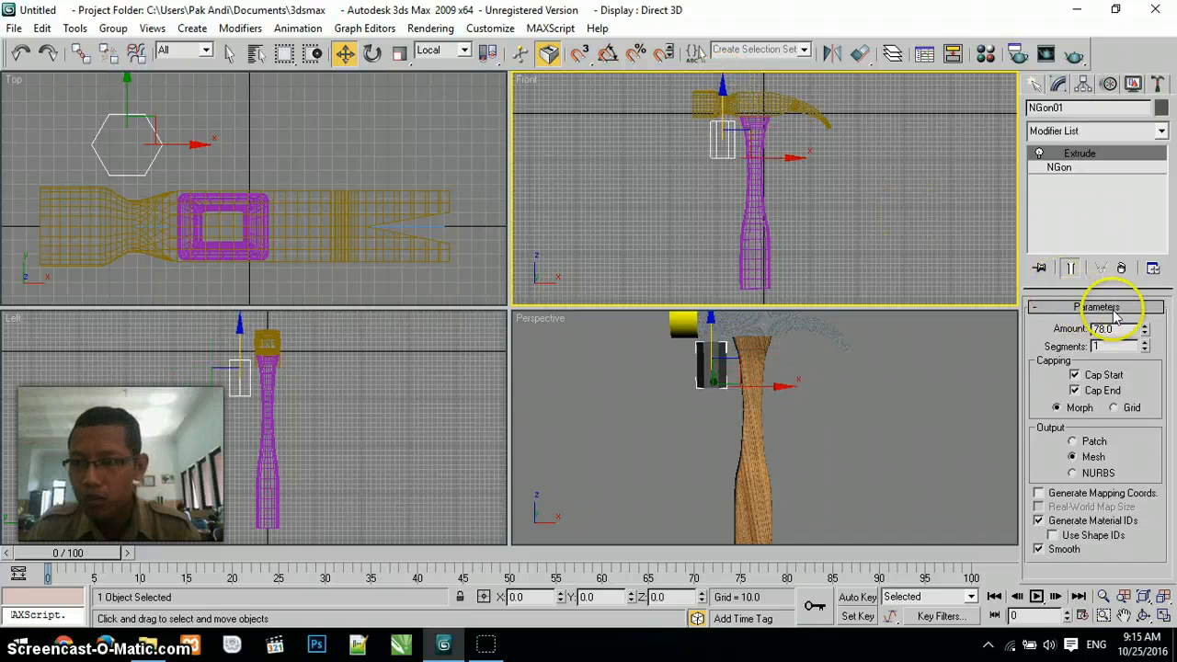
left_click_drag(1146, 339, 1138, 429)
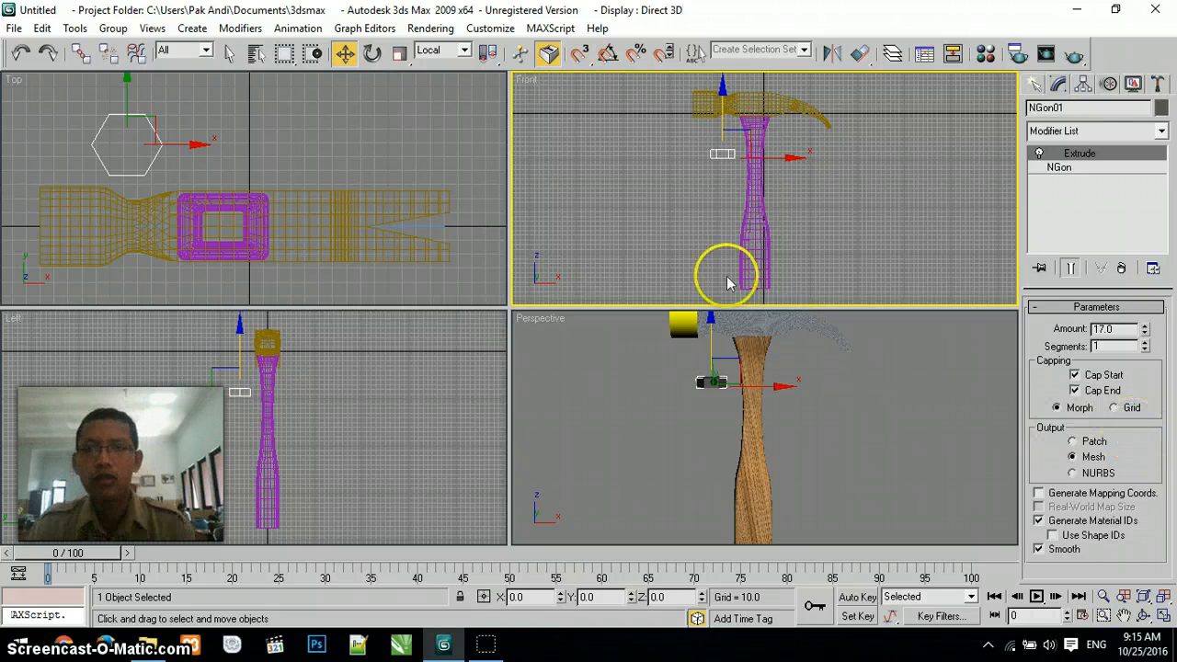
left_click(677, 184)
left_click(720, 153)
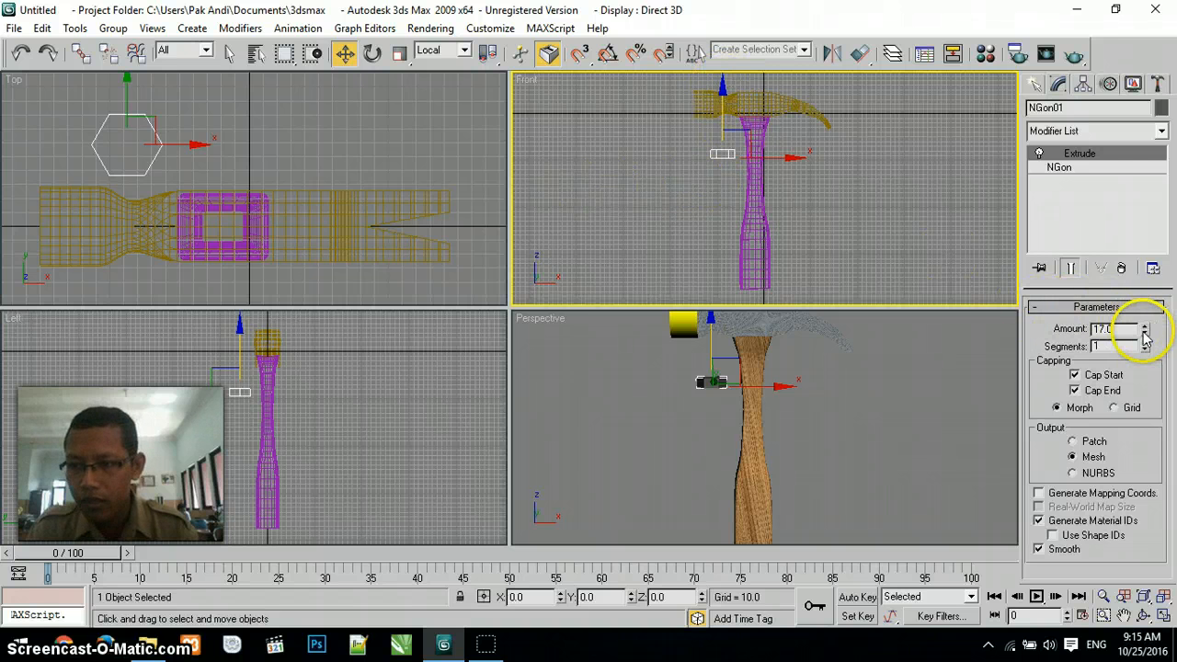
left_click_drag(1145, 338, 1145, 335)
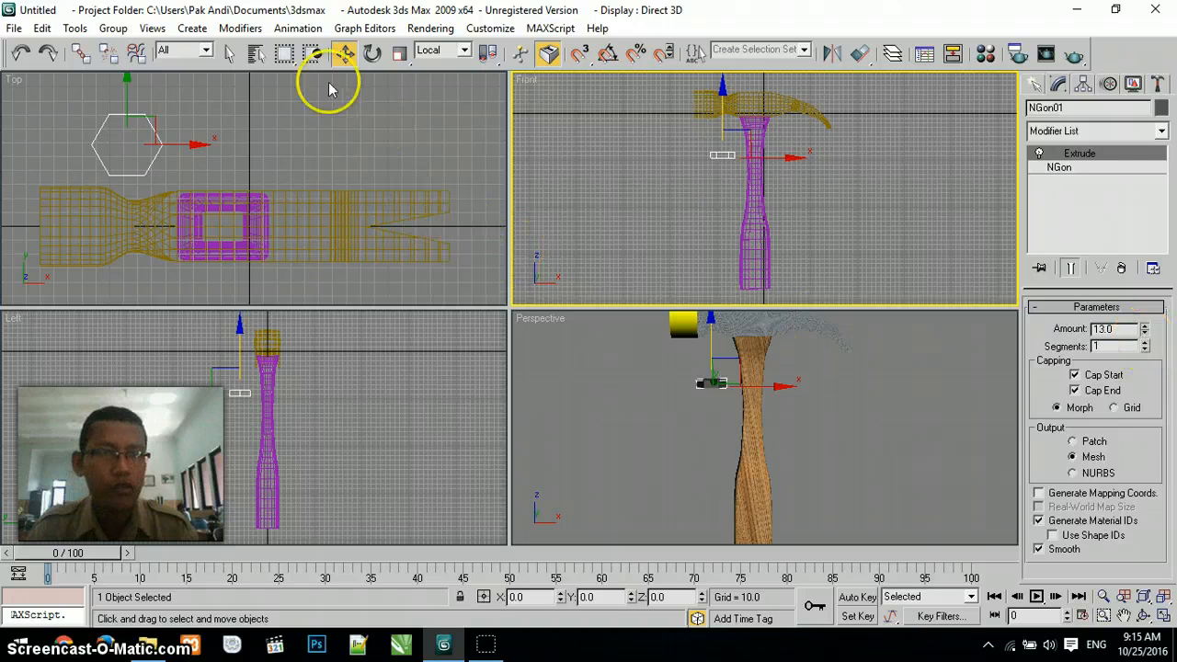
- Draw a circle over the hexagon in the Top view and move it to the hexagon's centre
left_click(1036, 84)
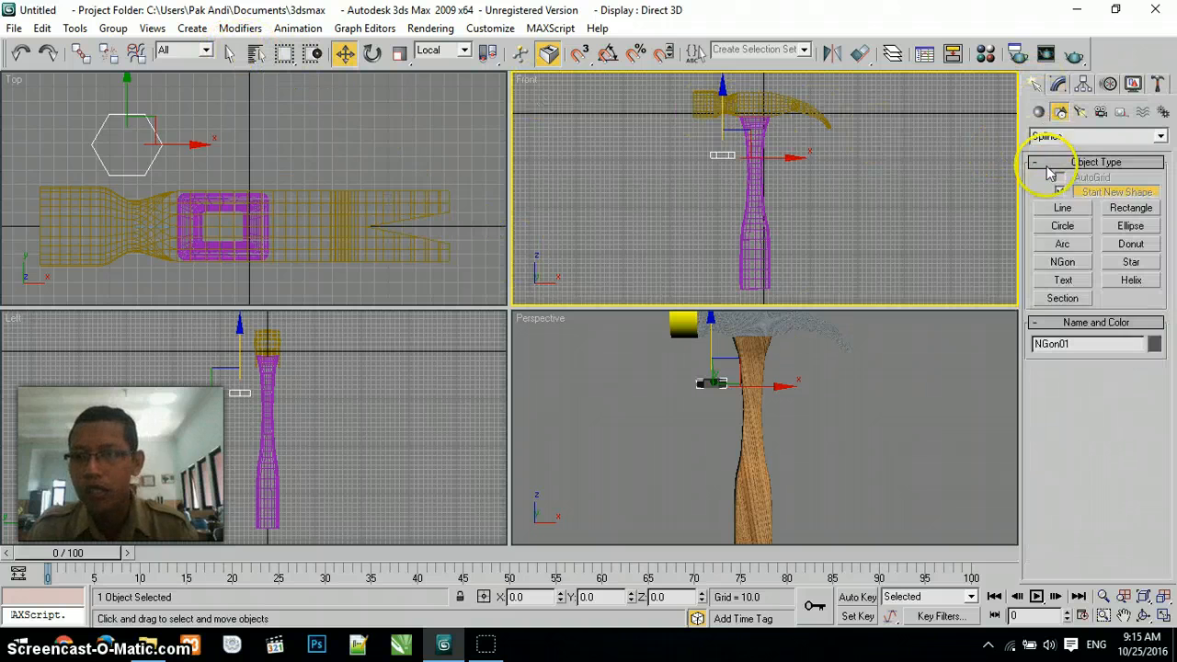
left_click(1063, 226)
left_click(117, 130)
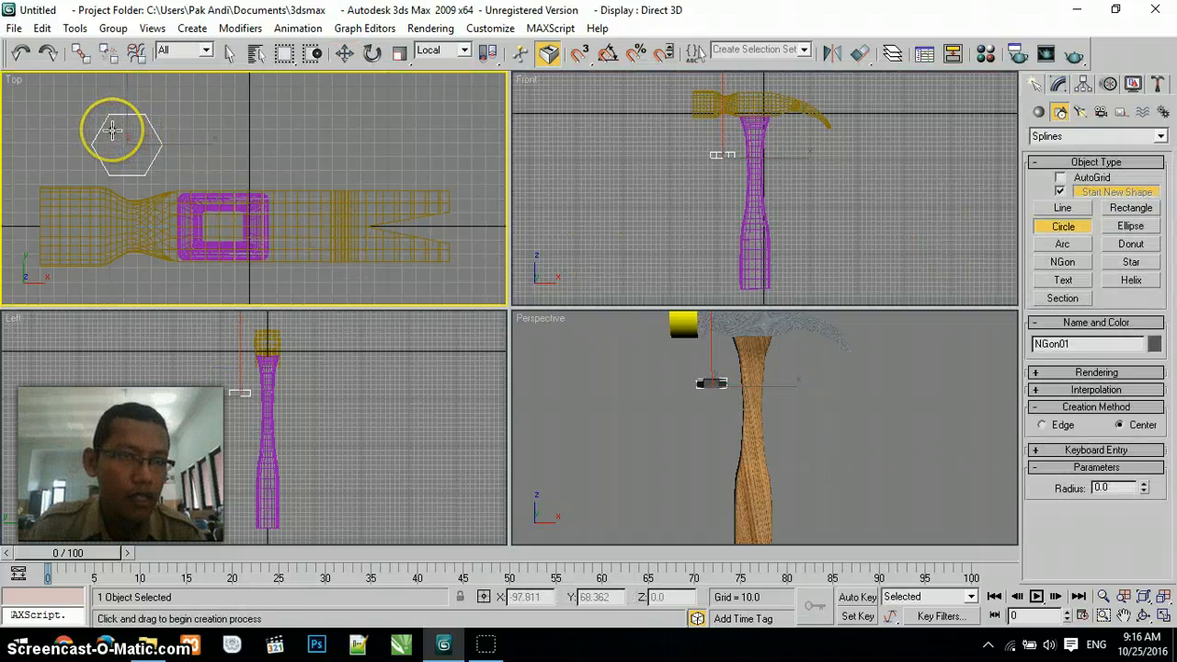
left_click_drag(112, 131, 131, 140)
left_click(344, 52)
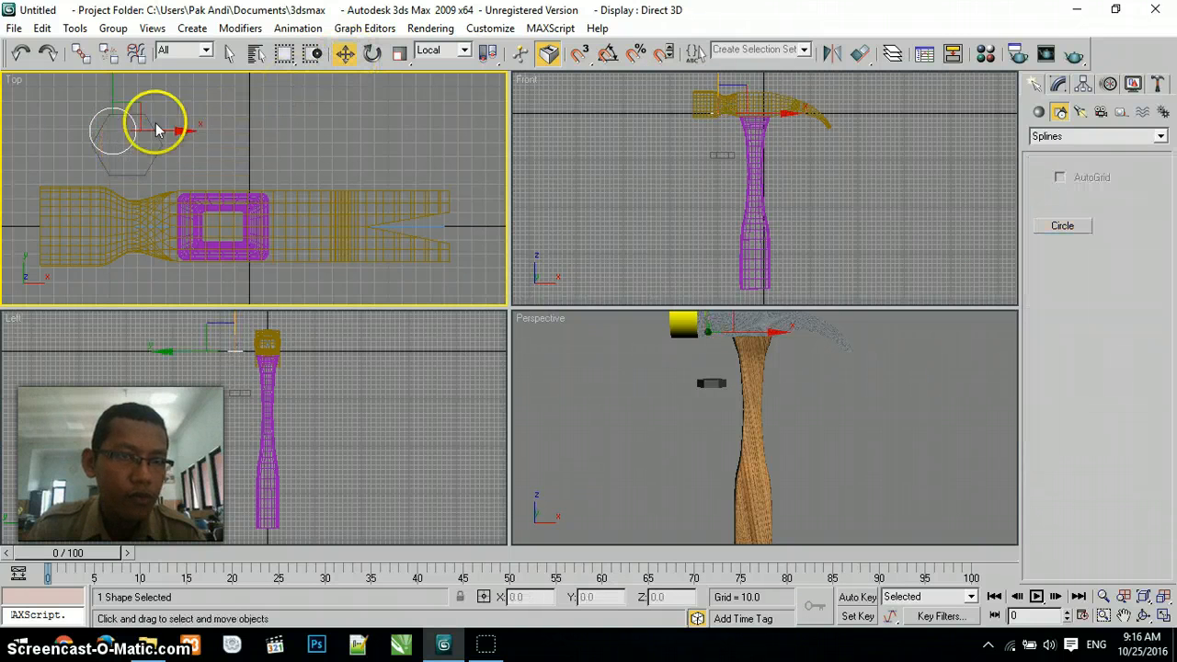
left_click_drag(112, 99, 111, 114)
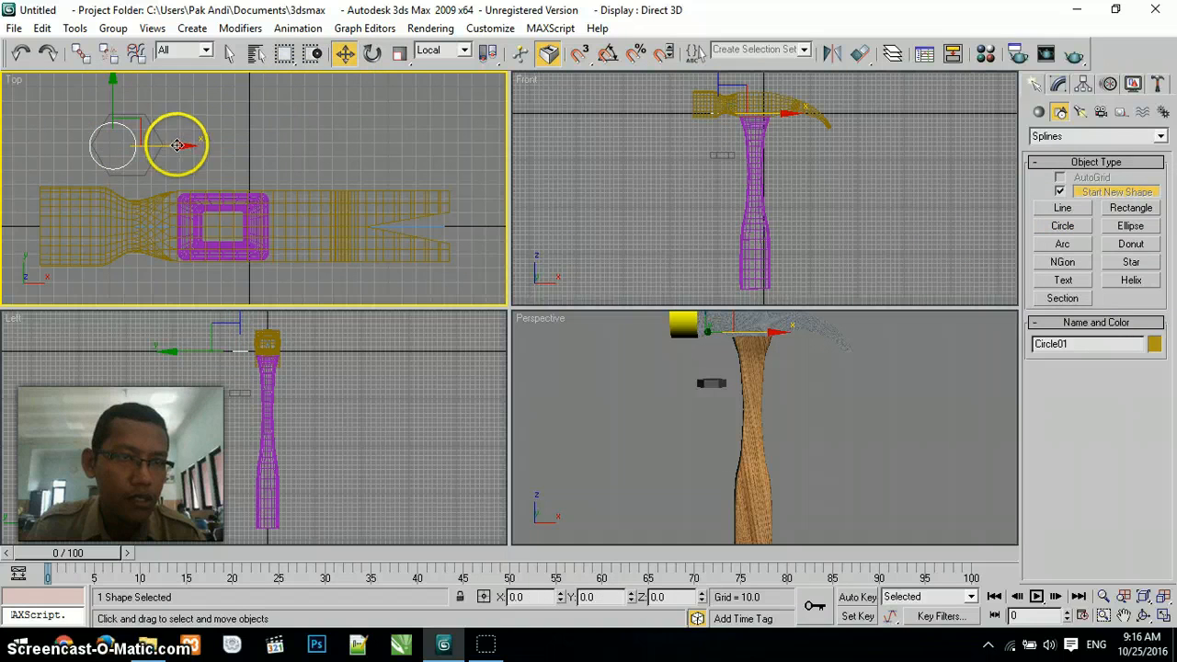
left_click_drag(177, 144, 192, 146)
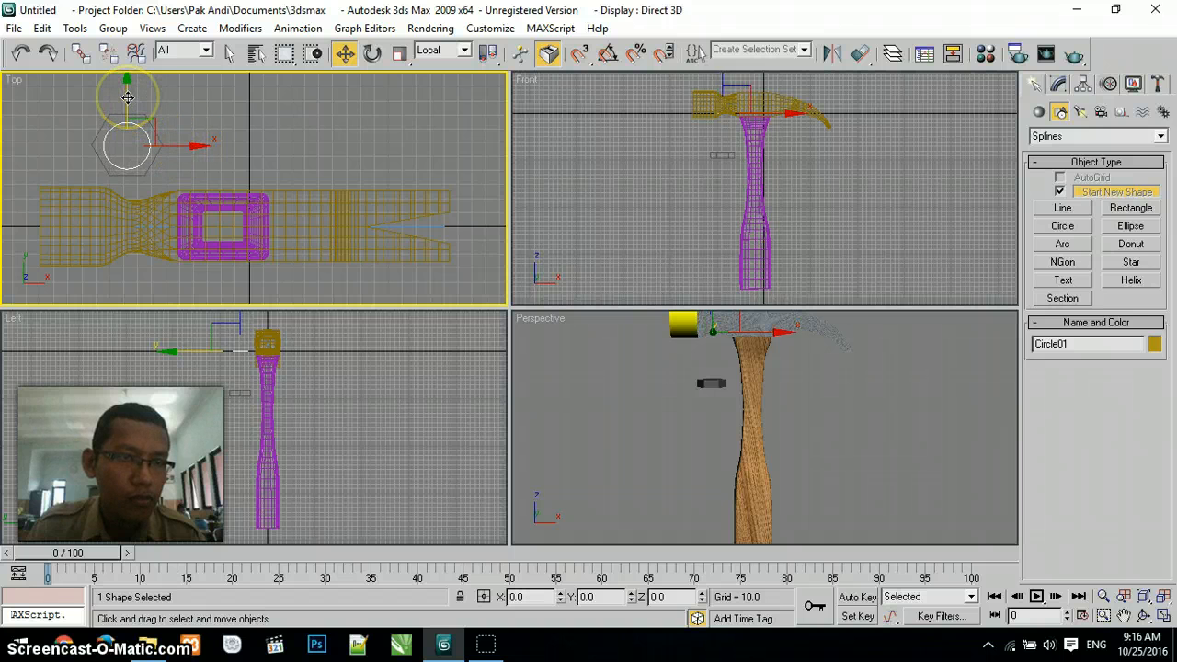
left_click_drag(127, 97, 127, 96)
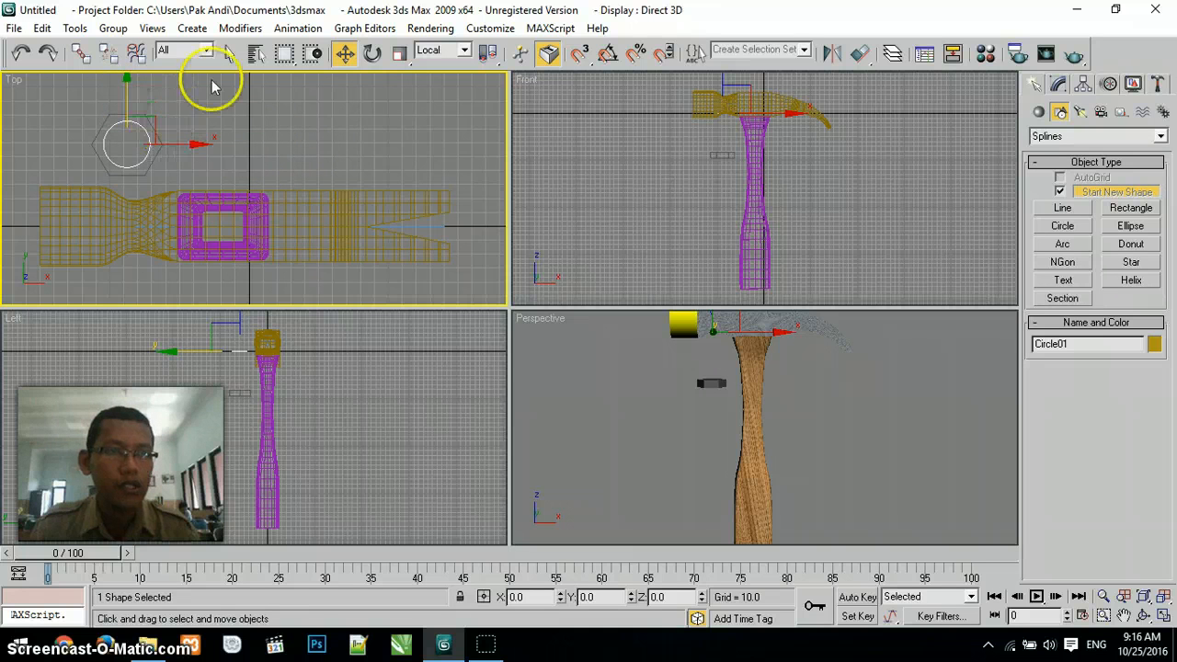
- Scale the circle down uniformly and lower it to just below the extruded hexagon in the Front view
left_click(400, 52)
left_click_drag(134, 126, 122, 149)
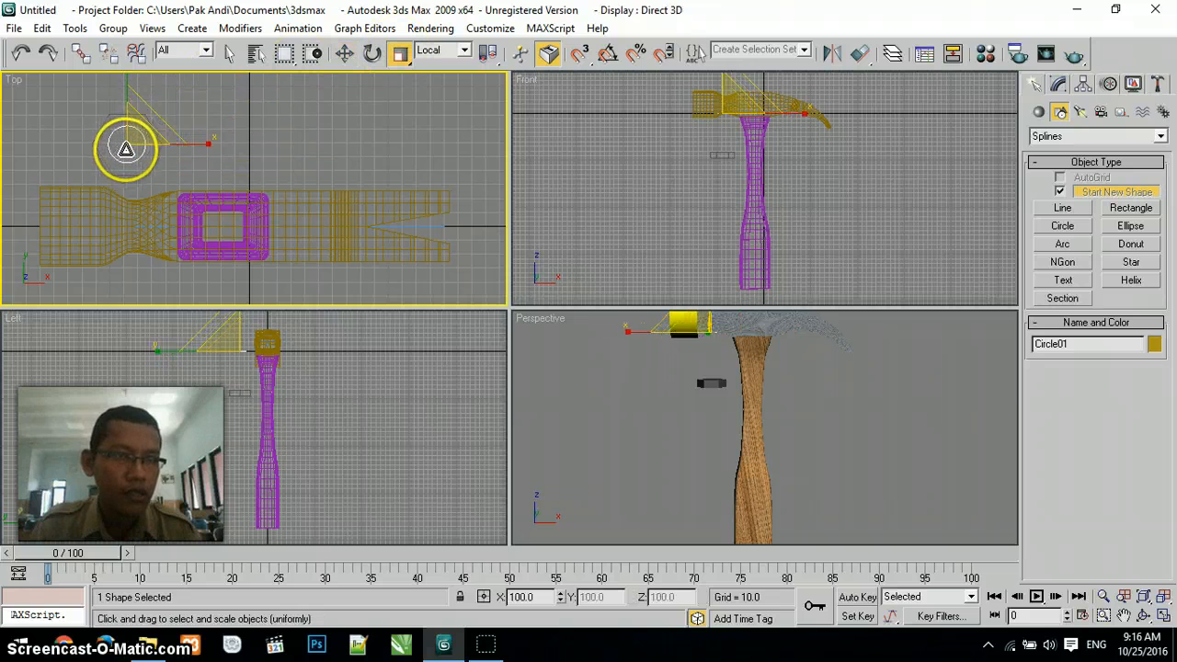
left_click(344, 52)
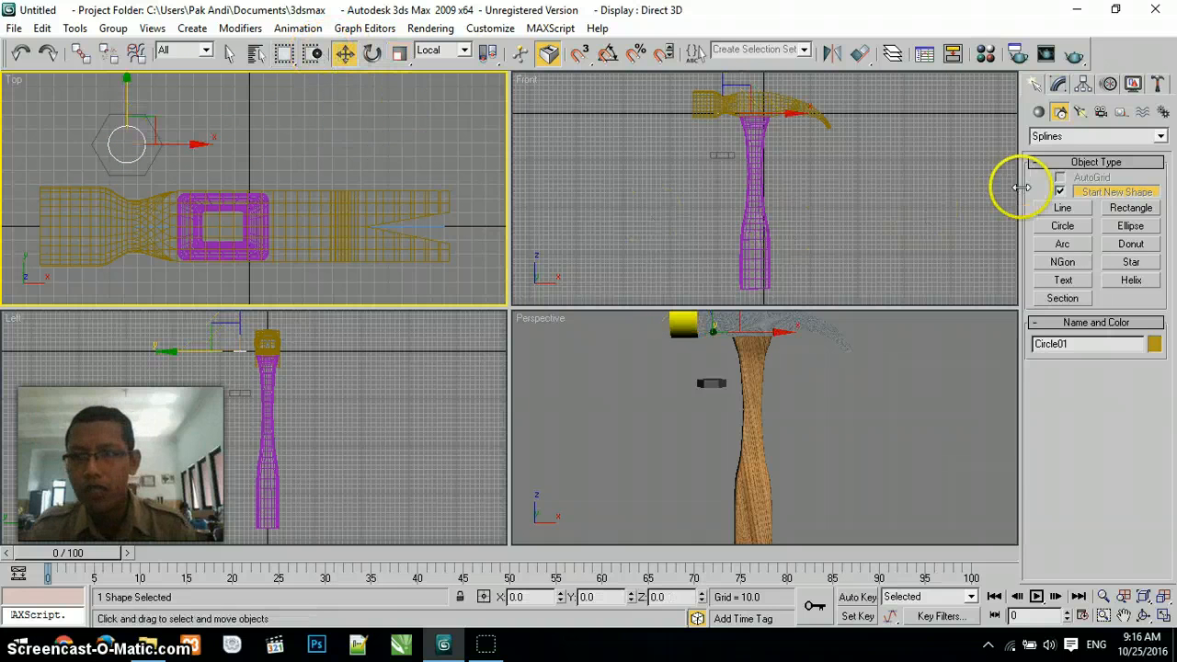
left_click(1058, 209)
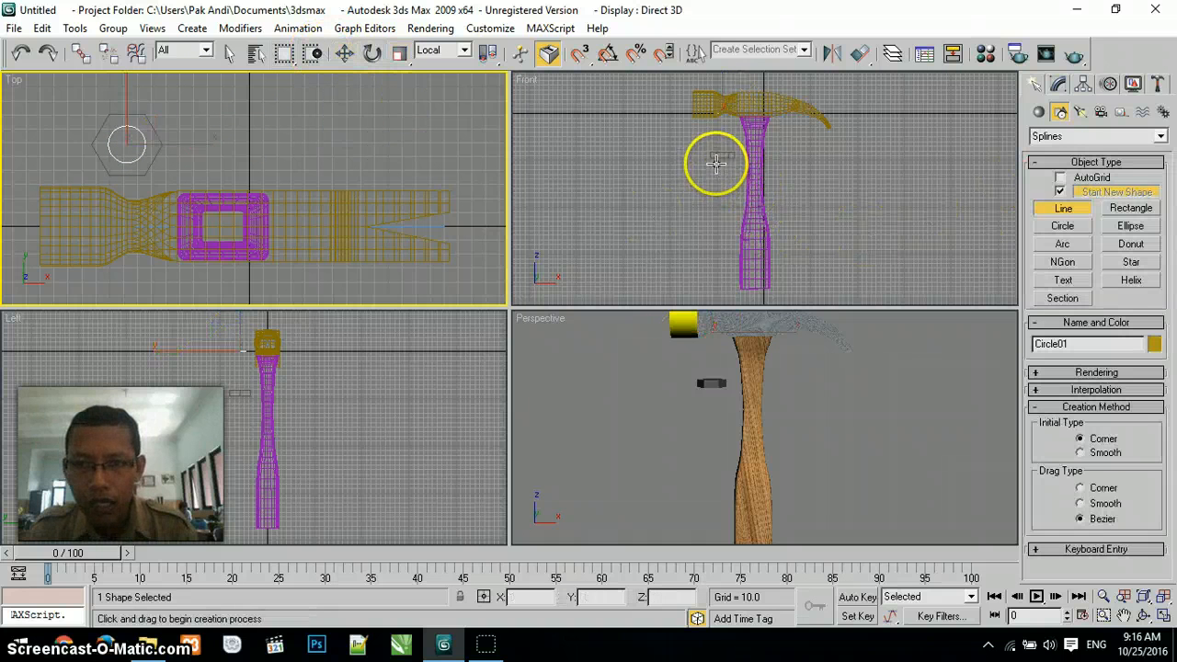
left_click(343, 52)
left_click_drag(724, 88, 722, 138)
- Draw a straight vertical line in the Front view from the hexagon's underside down past the circle
left_click(1060, 209)
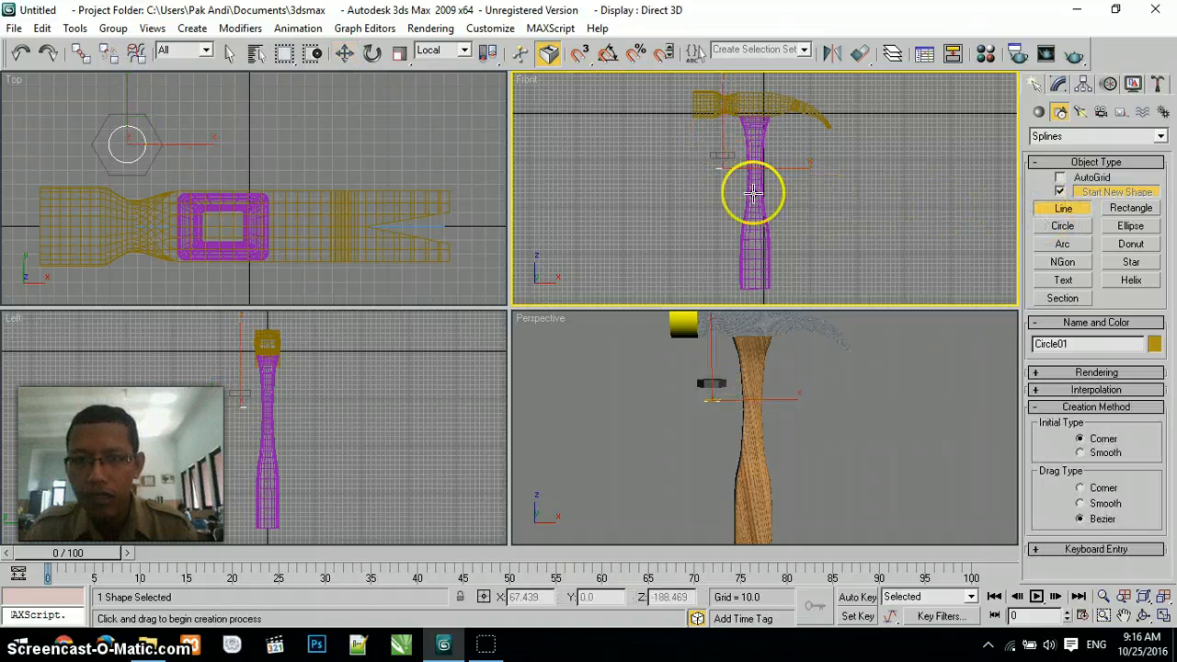
left_click(717, 158)
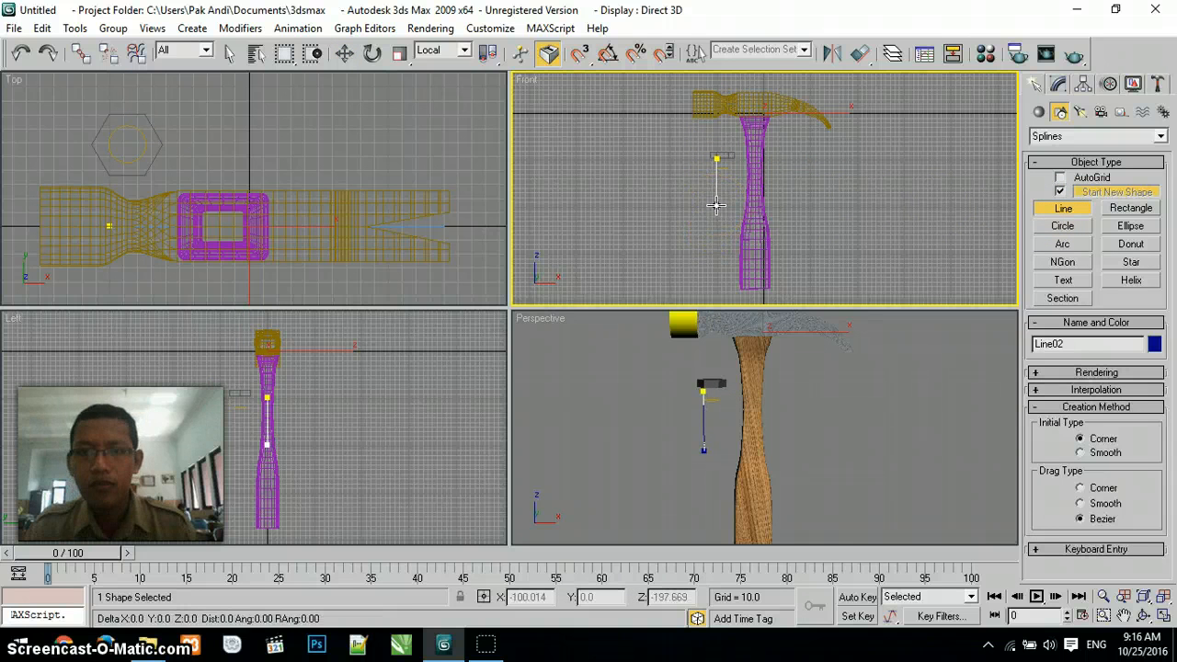
left_click(717, 206)
right_click(716, 198)
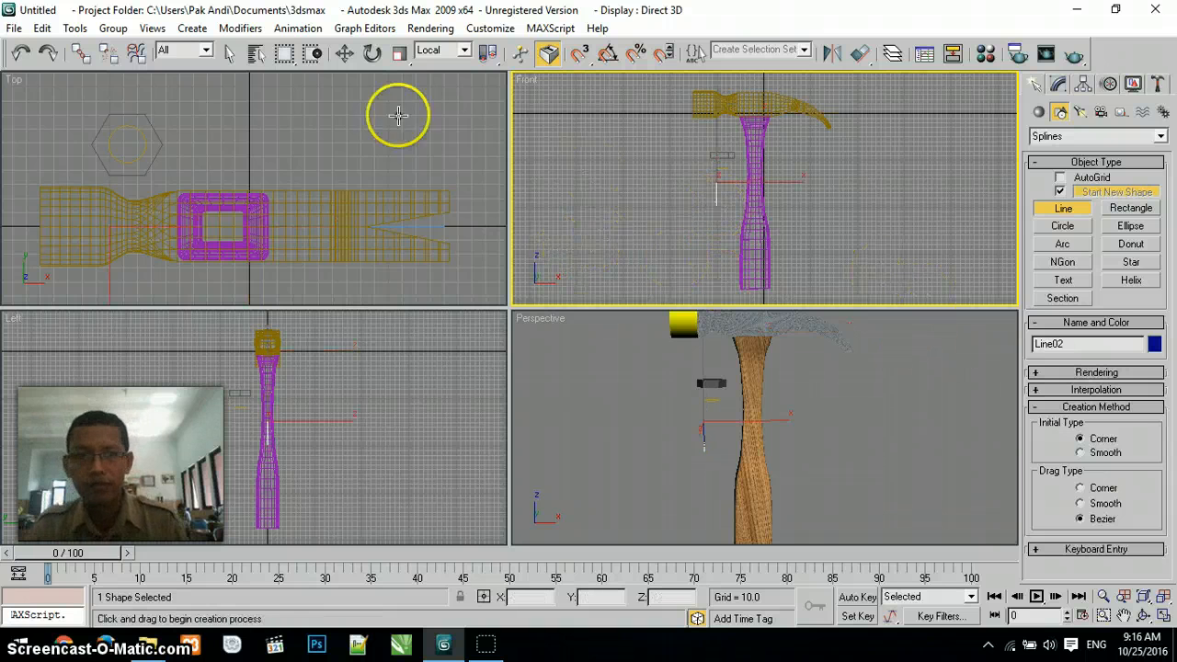
left_click(344, 53)
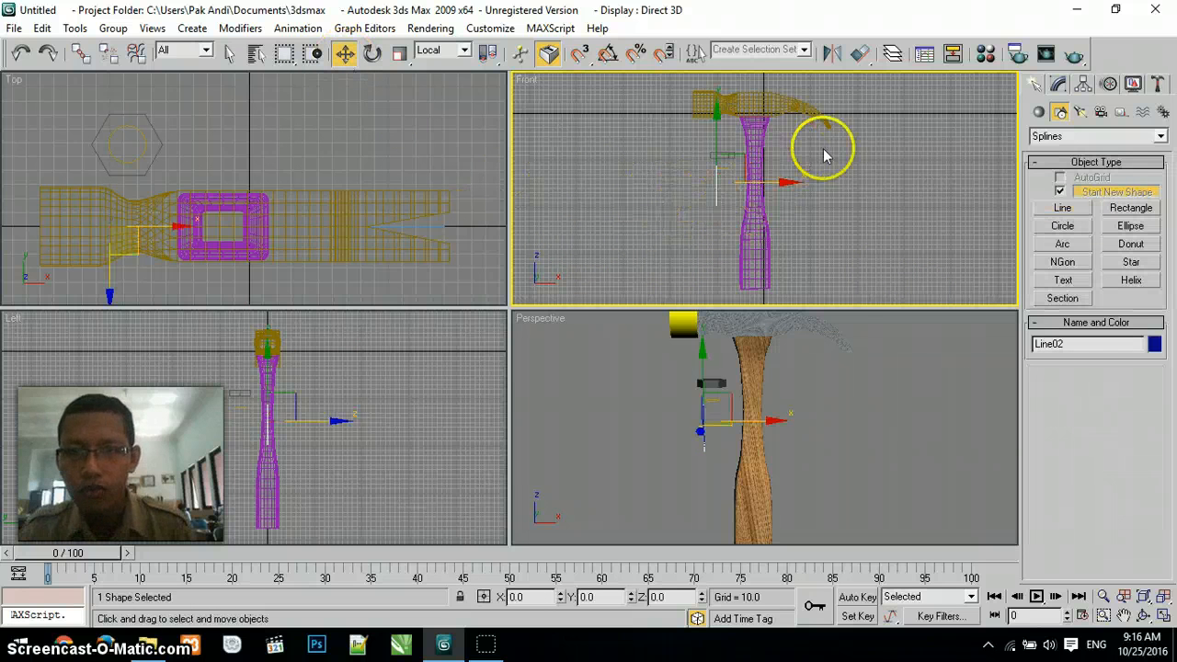
- Hide the PALU hammer group, fit the remaining objects in all views and select the circle
left_click(759, 128)
right_click(757, 158)
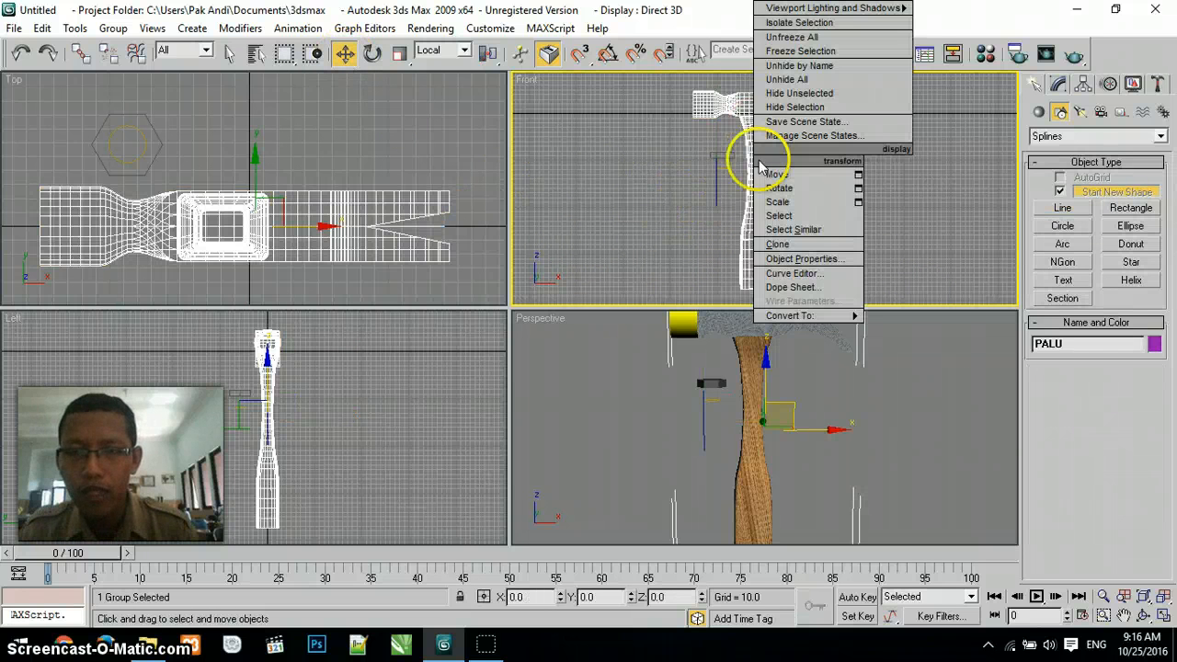
left_click(796, 108)
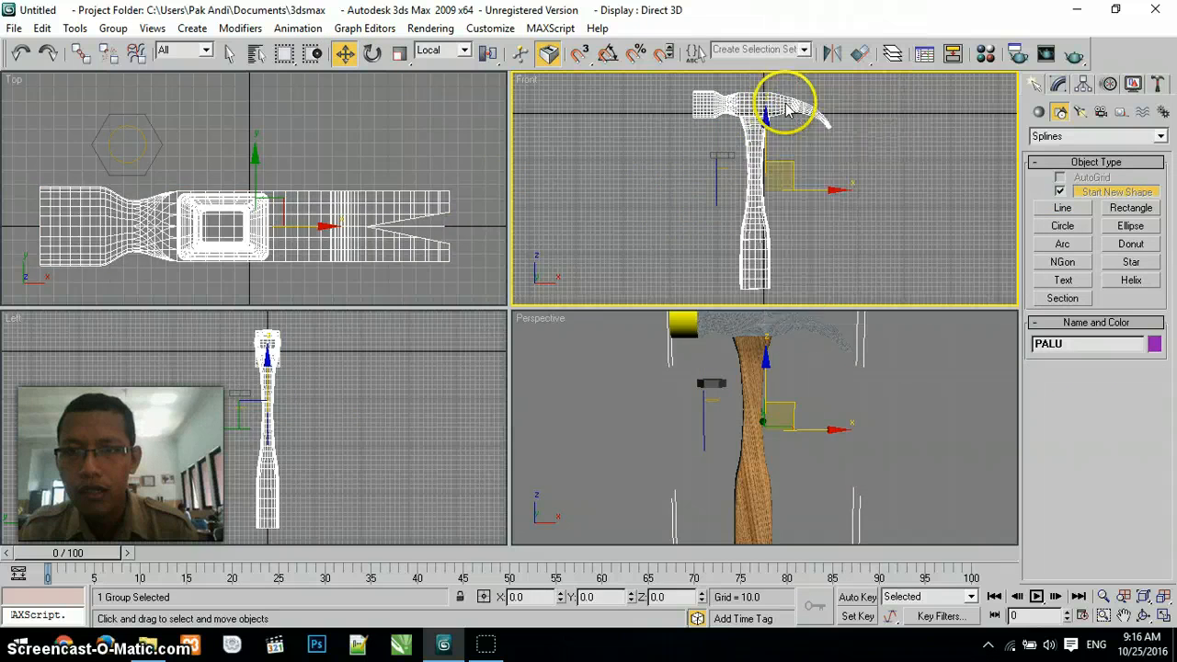
left_click(1164, 597)
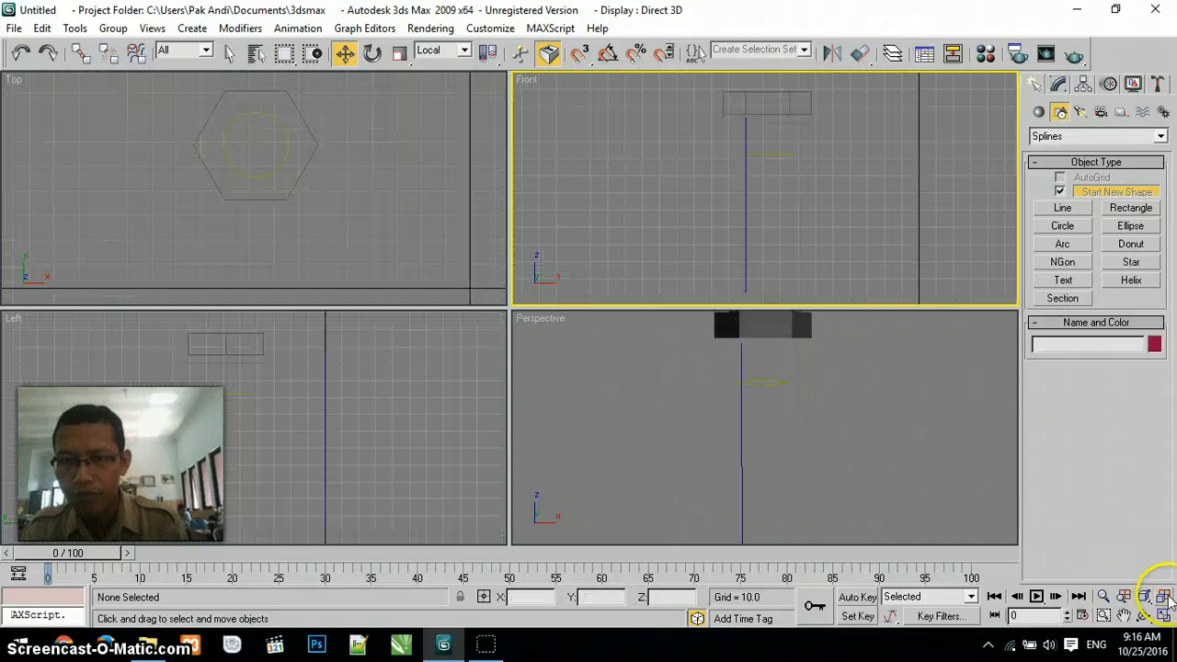
left_click(781, 153)
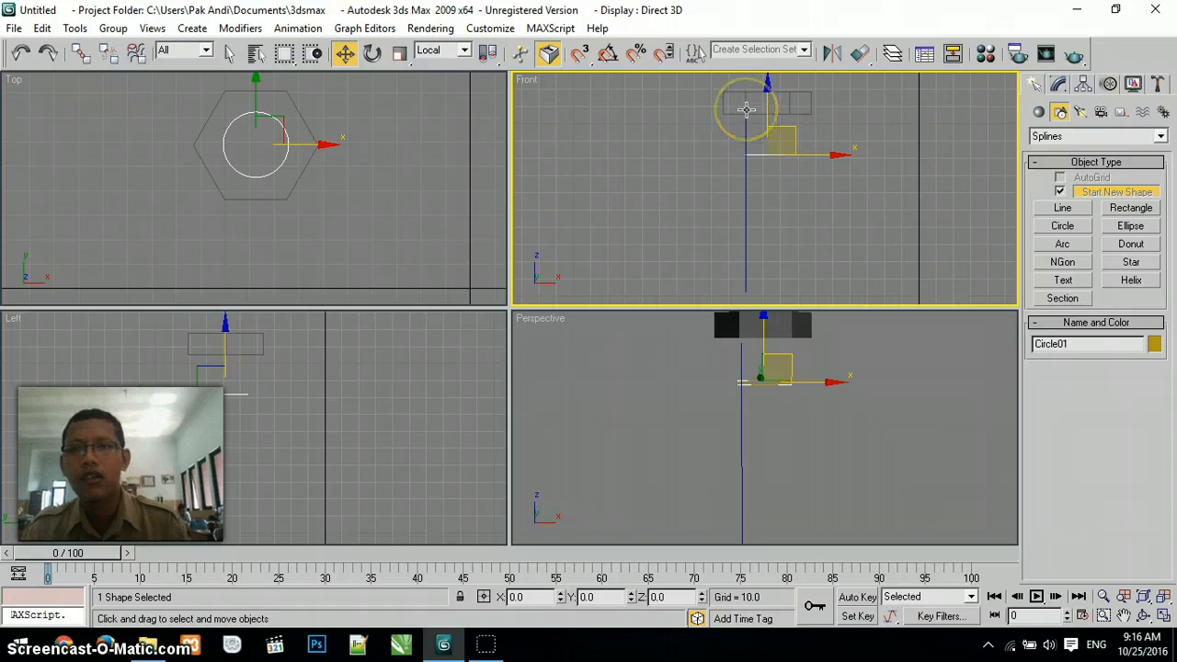
- Loft the circle along the vertical line to form the bolt's cylindrical shaft
left_click(748, 184)
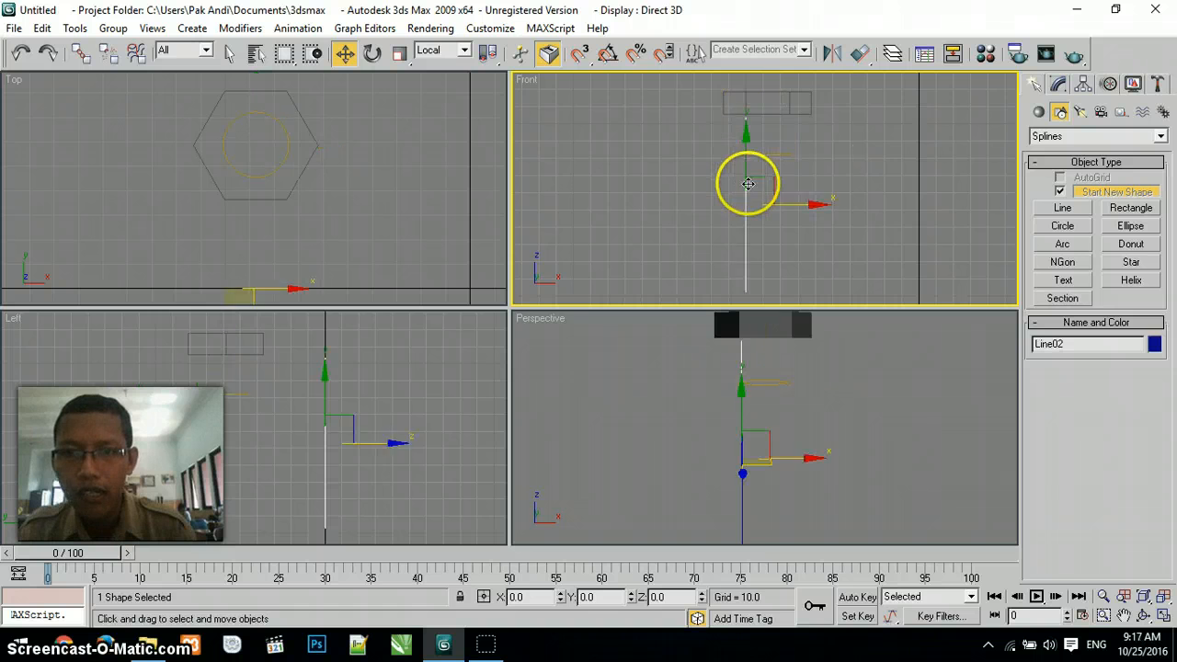
left_click(1038, 111)
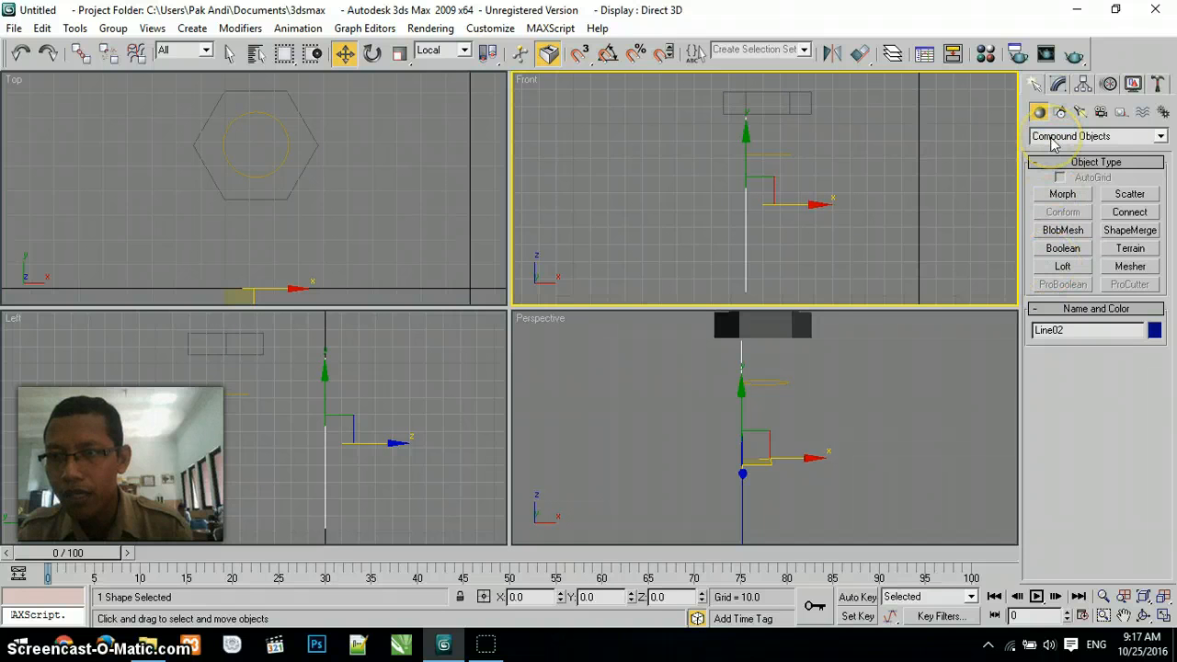
left_click(1062, 267)
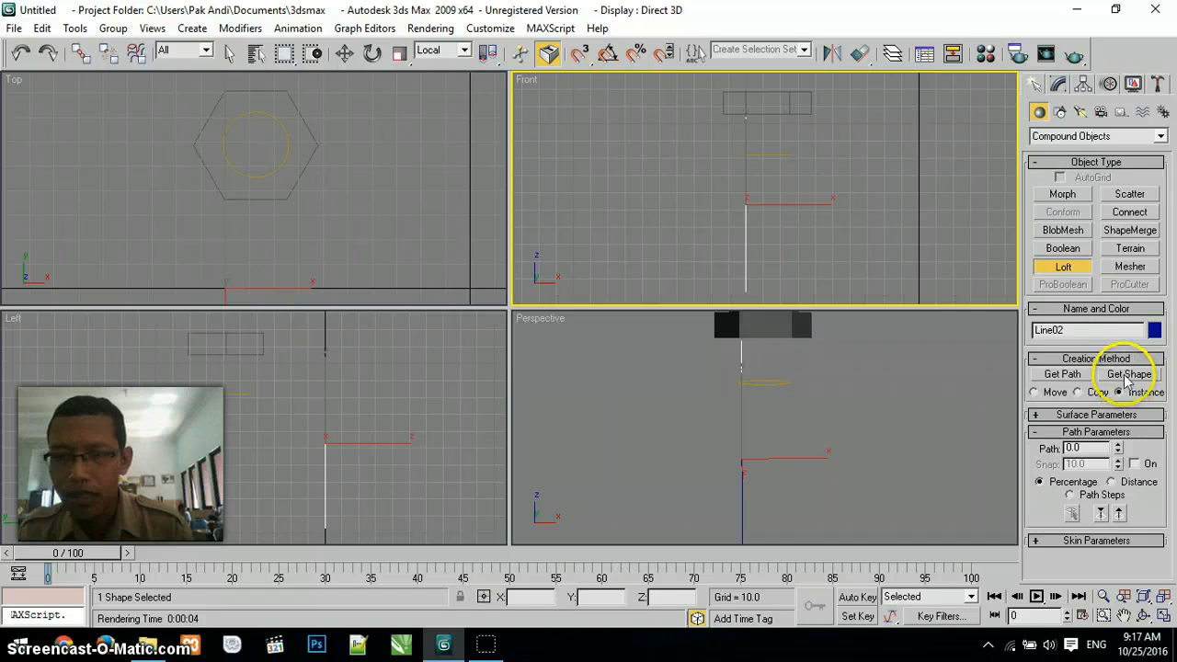
left_click(1128, 375)
left_click(784, 156)
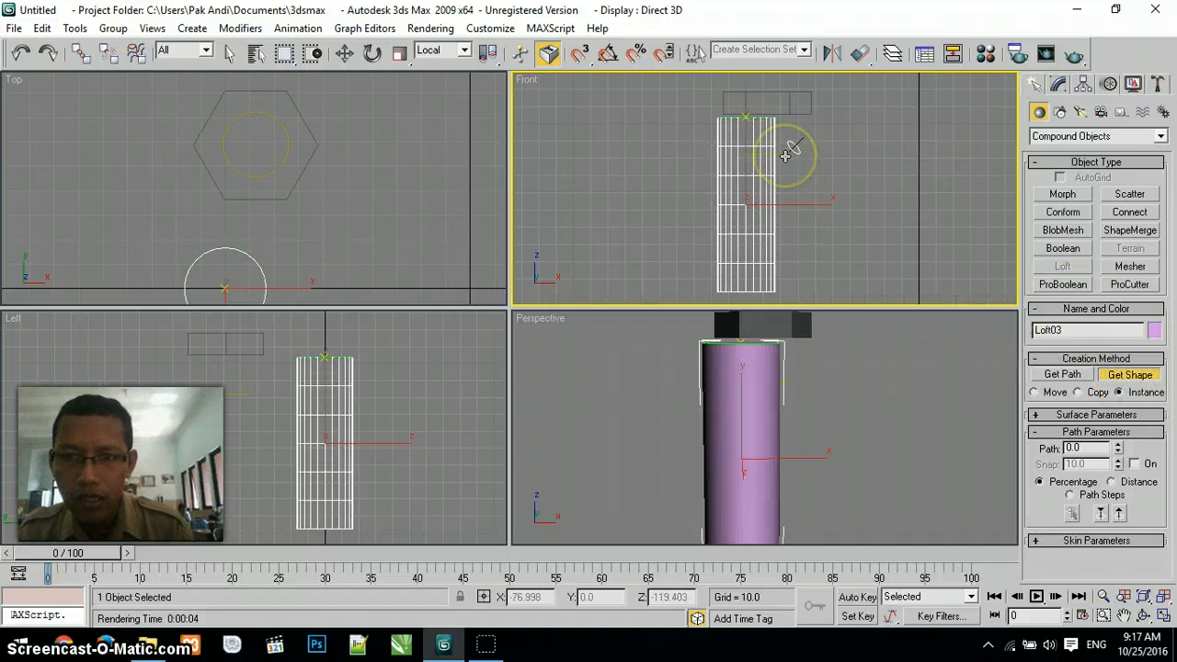
- Move the lofted cylinder aside along X in the Front view and delete the source line and circle
left_click(349, 57)
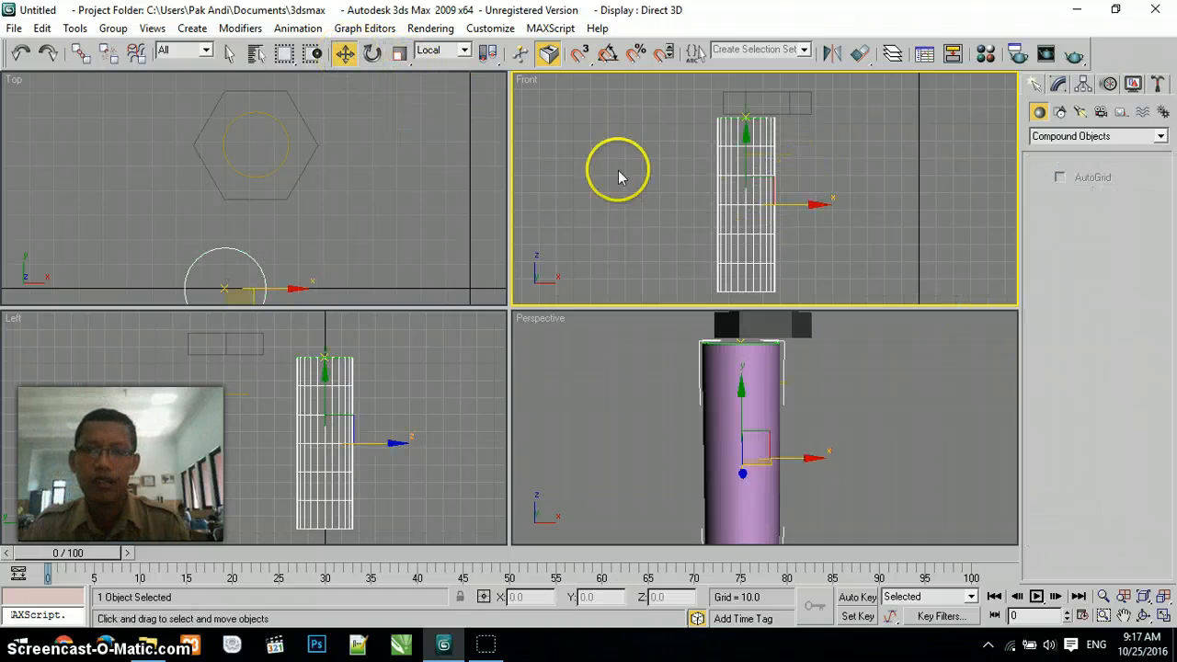
left_click_drag(820, 205, 749, 200)
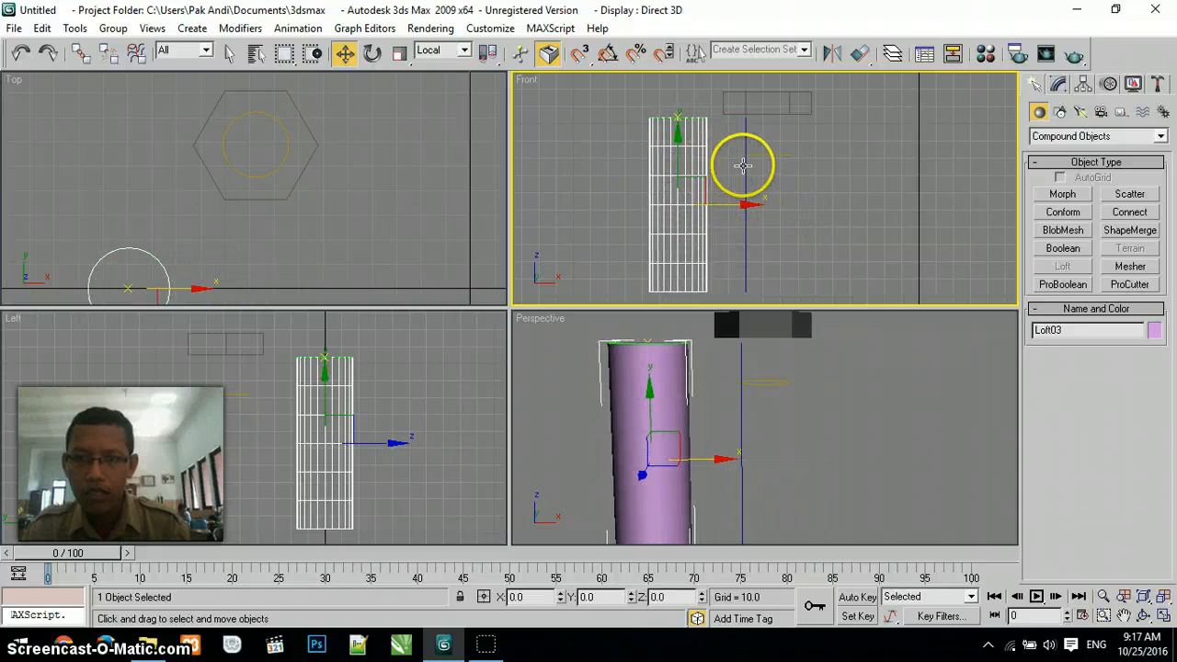
left_click(743, 165)
left_click(762, 157)
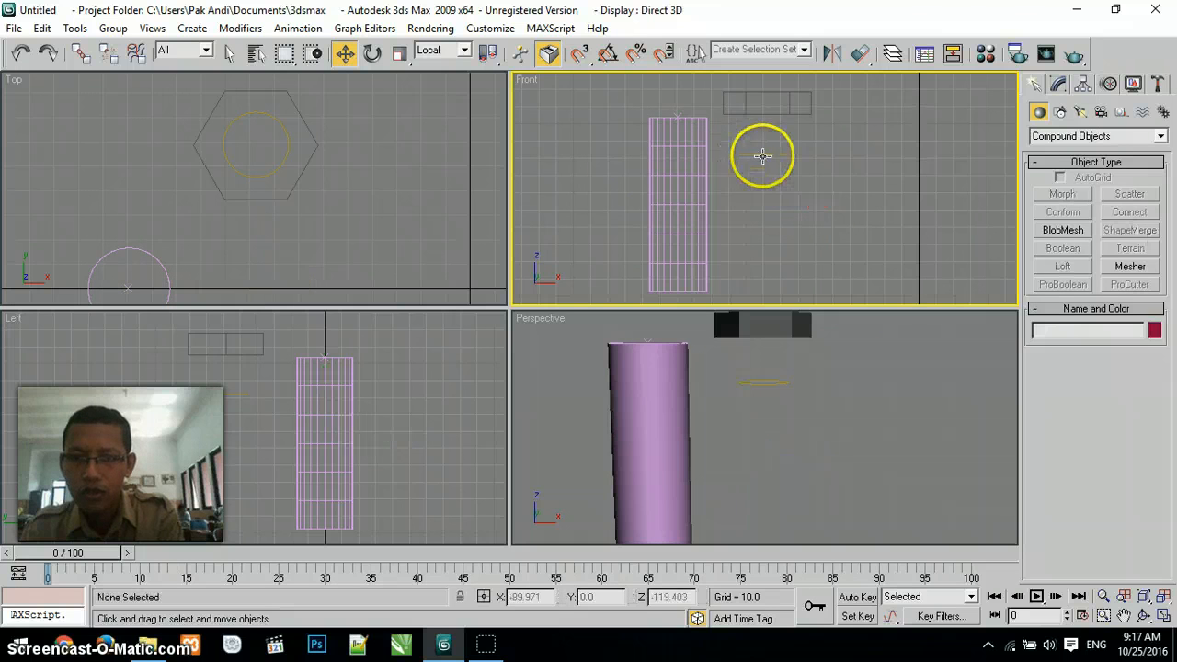
left_click(763, 154)
- Move the lofted cylinder up against the hexagon's underside in the Front view and centre it on the hexagon in the Top view
left_click(709, 163)
left_click(692, 166)
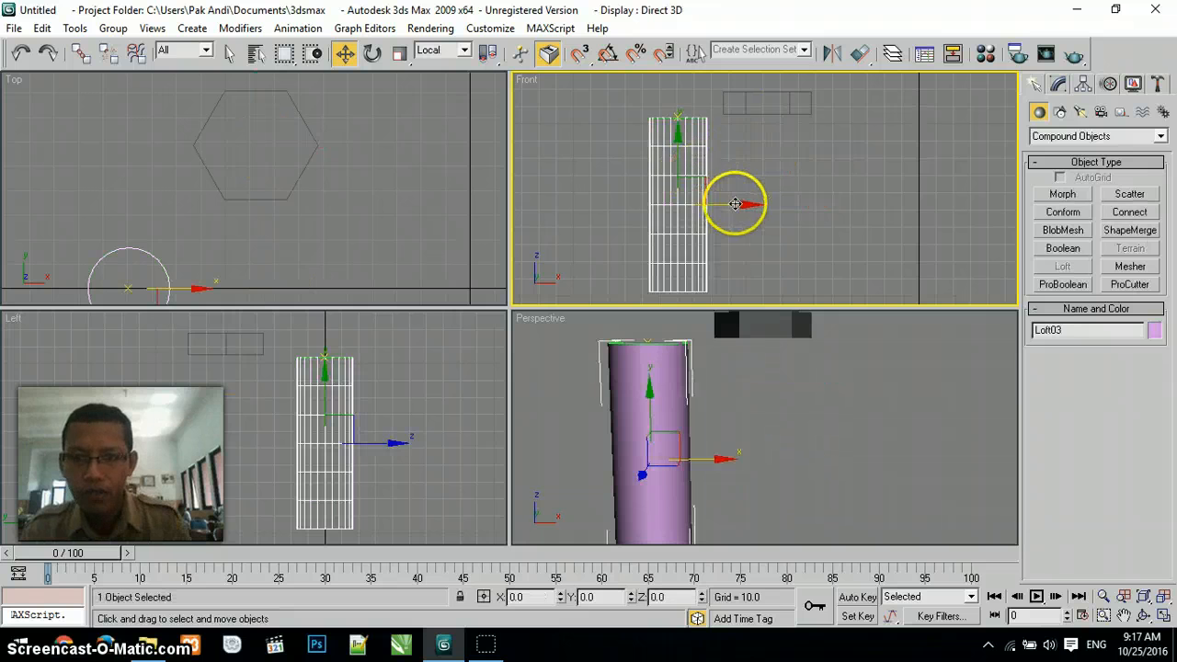
left_click_drag(749, 199, 827, 197)
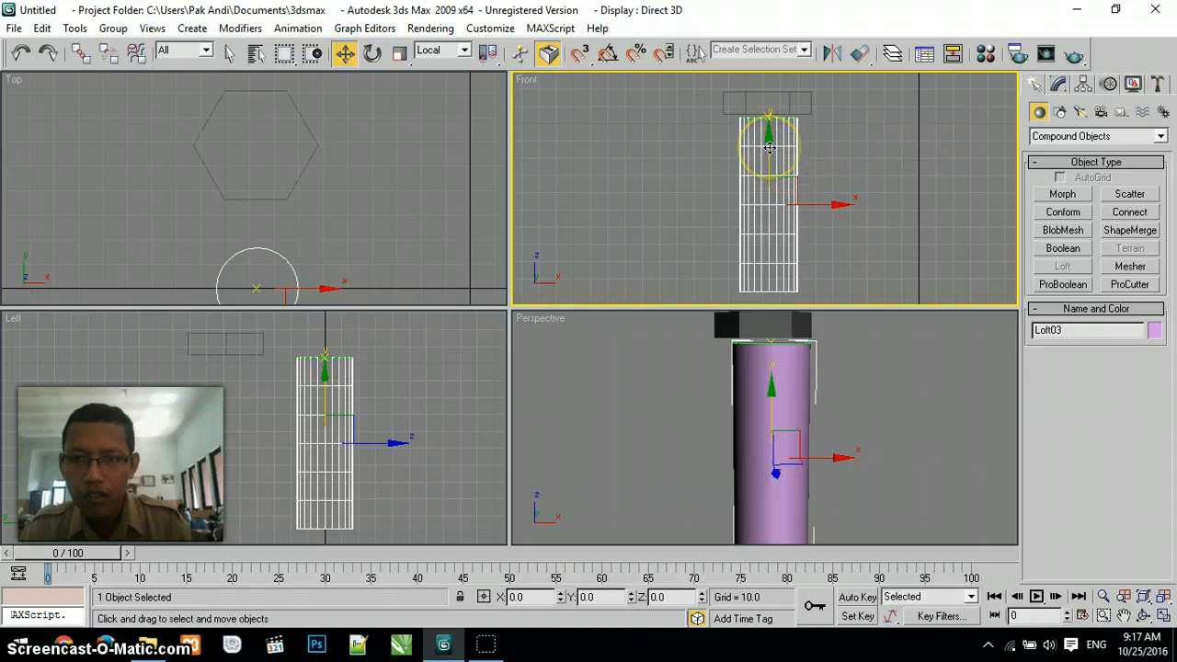
left_click_drag(769, 144, 769, 144)
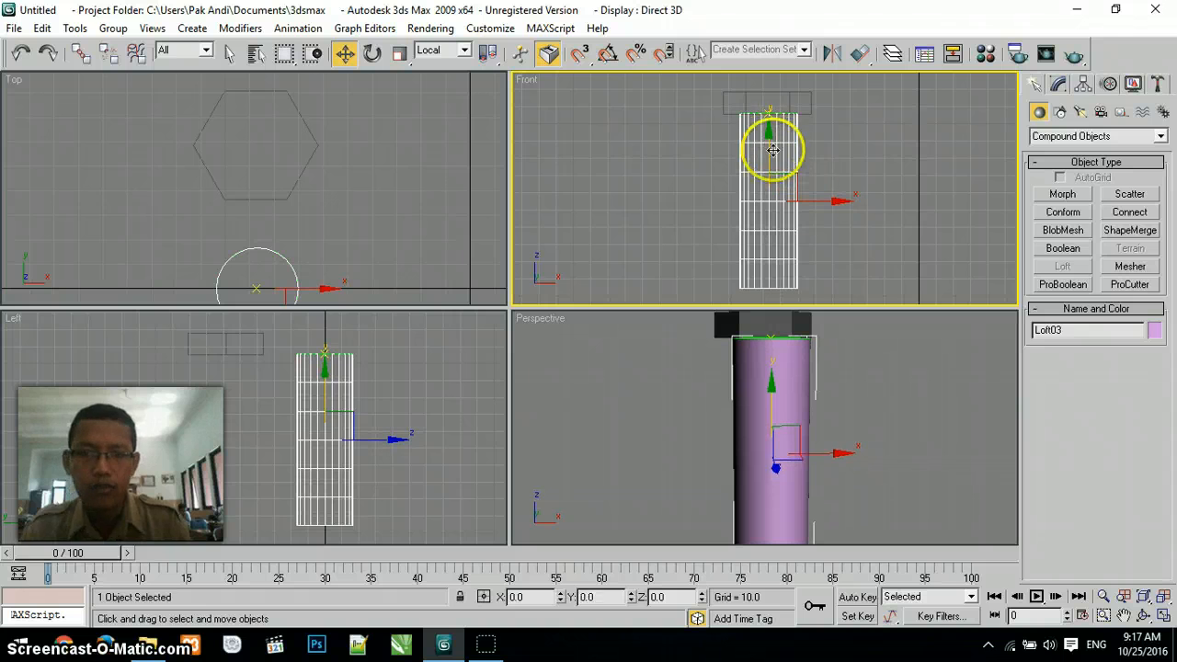
right_click(279, 226)
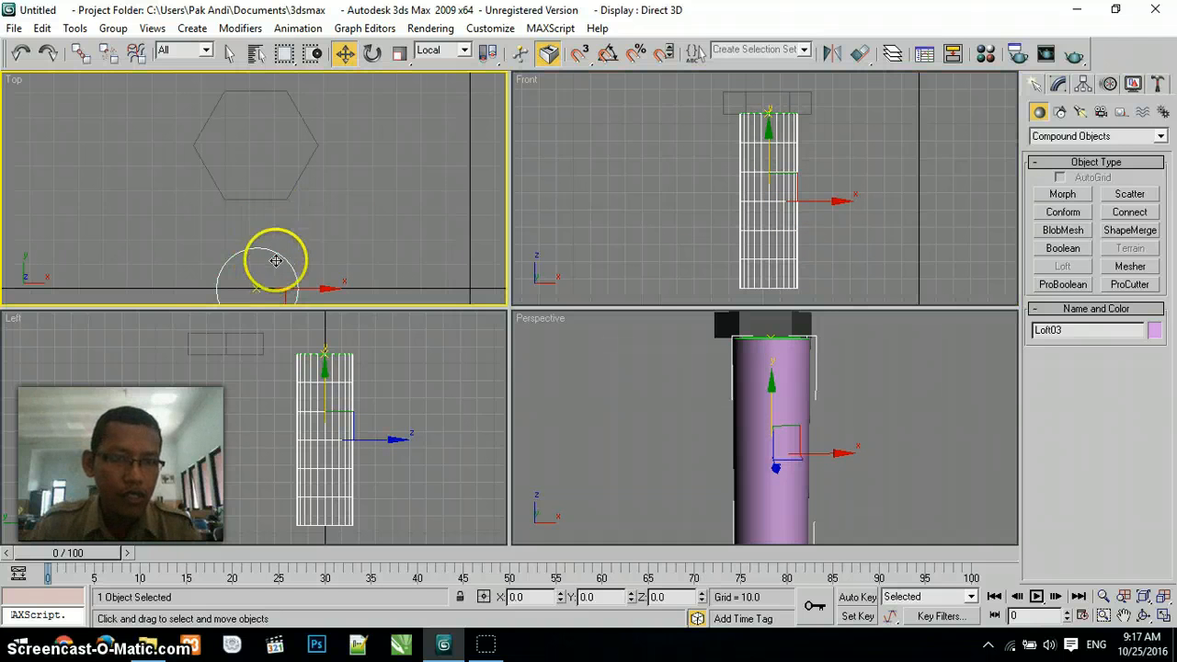
left_click_drag(276, 261, 284, 158)
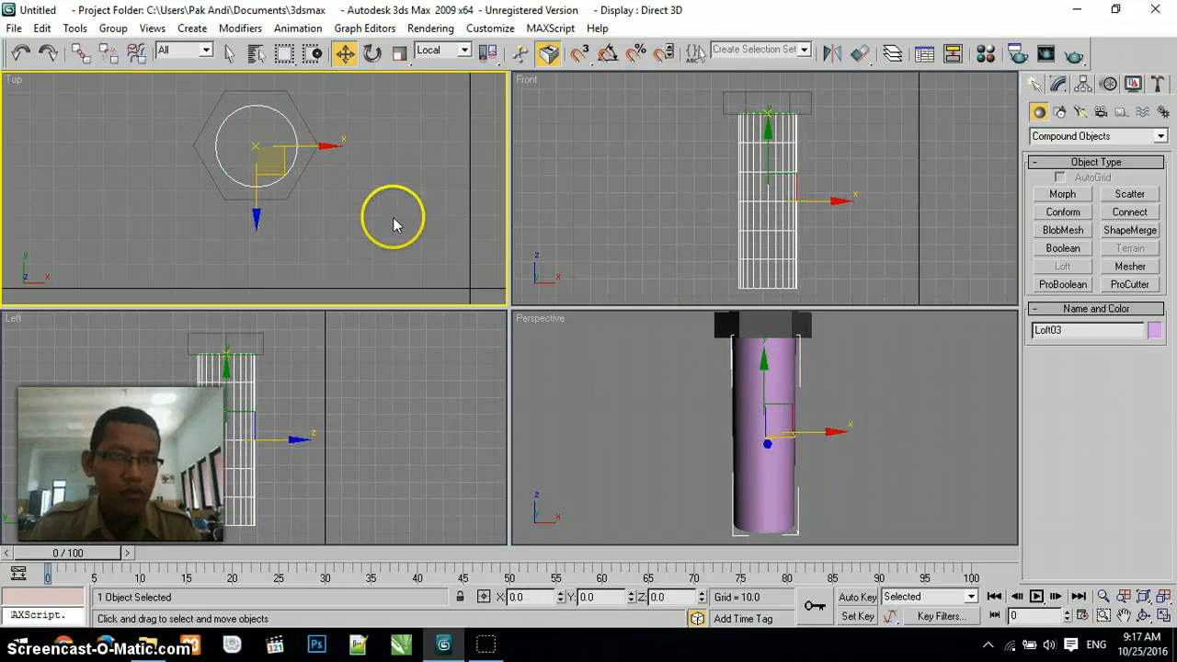
left_click(379, 233)
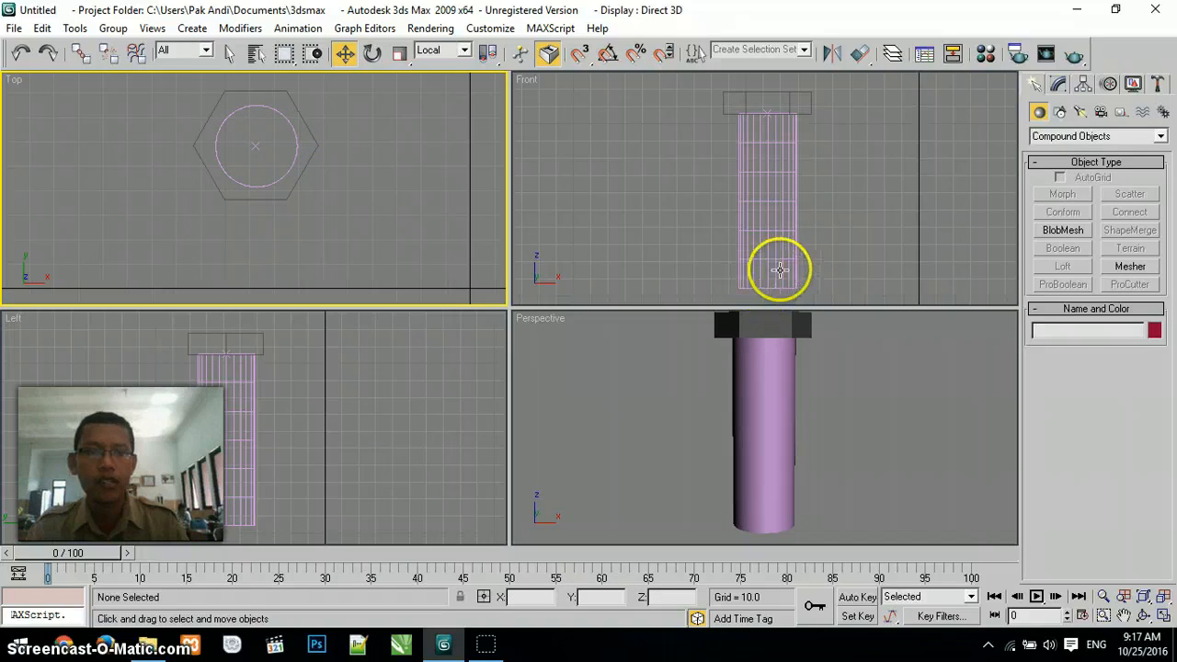
- Open the Twist deformation curve of the lofted bolt shaft
left_click(1163, 597)
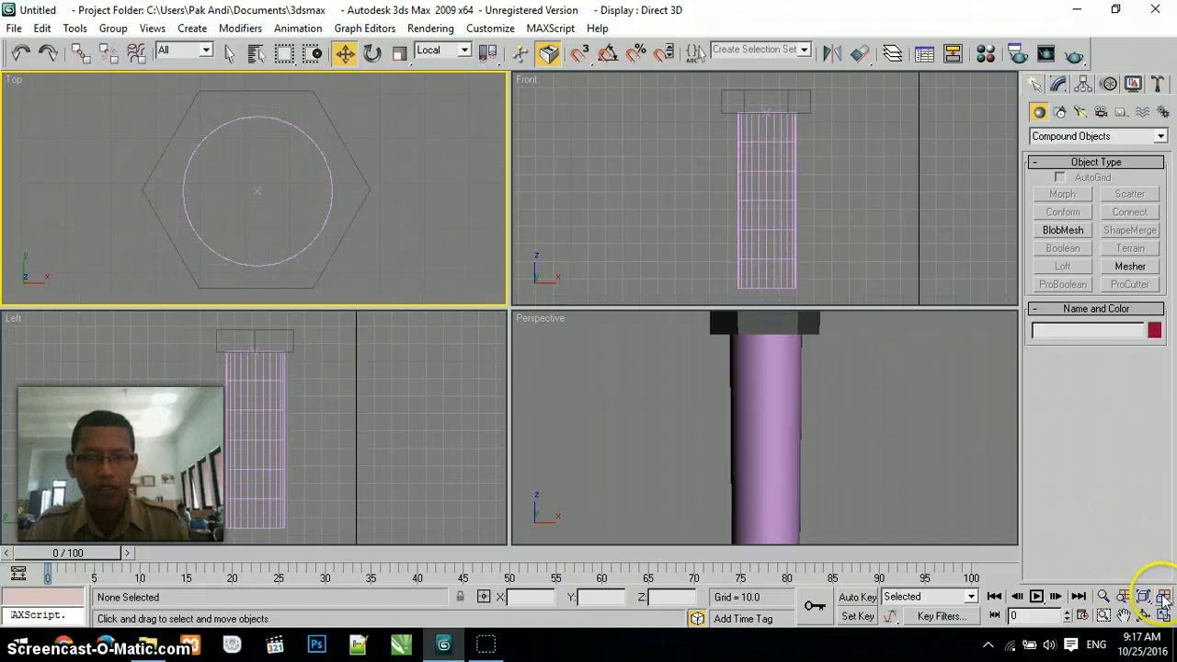
left_click(775, 390)
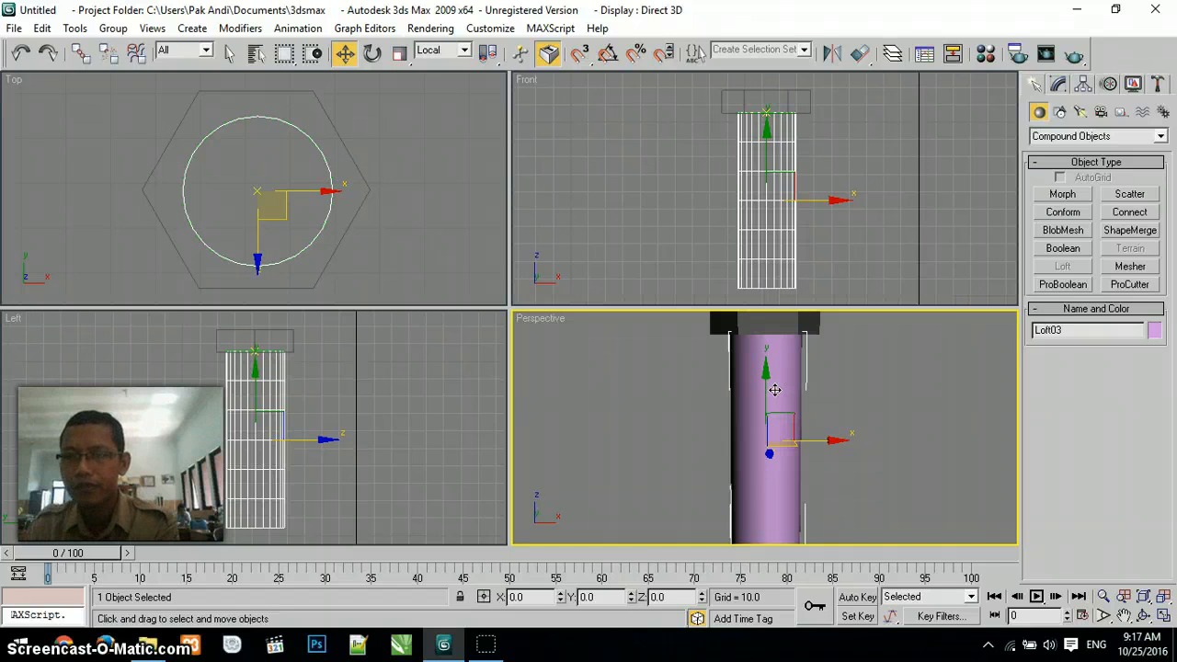
left_click(1058, 84)
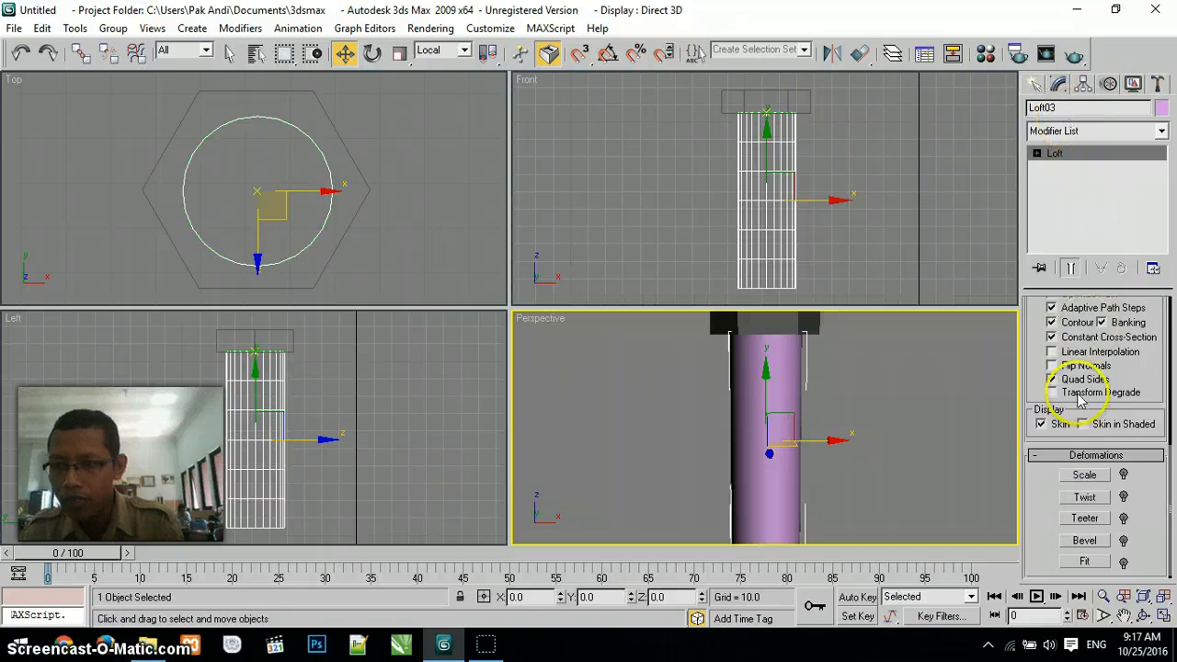
left_click(1083, 497)
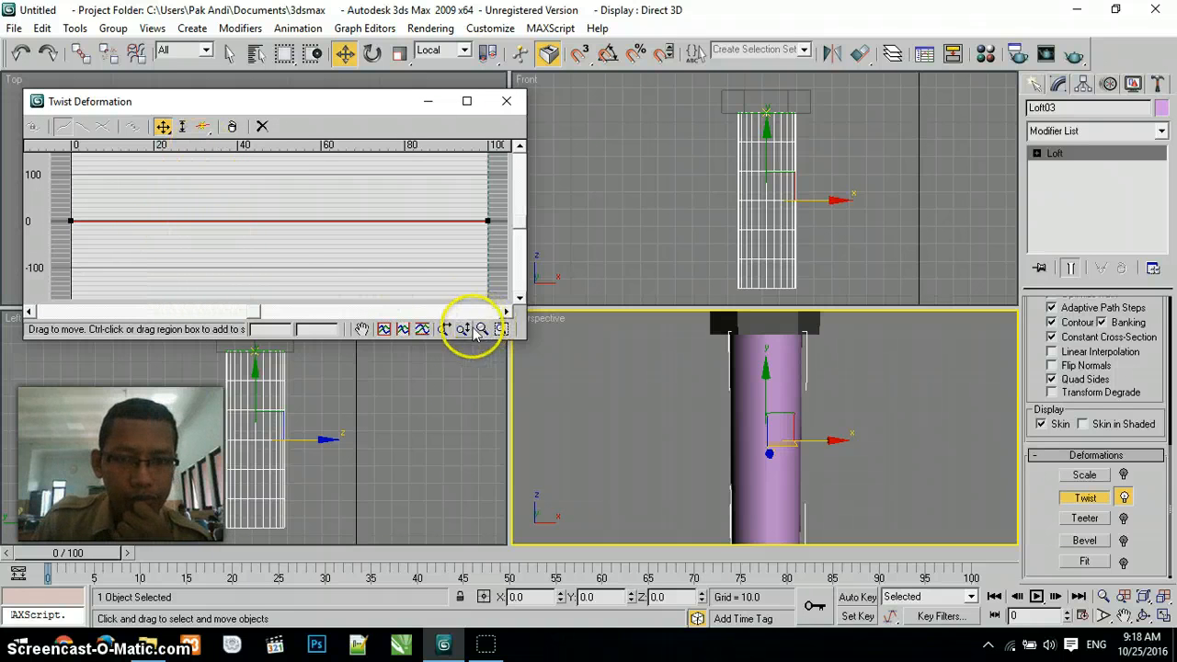
left_click(444, 328)
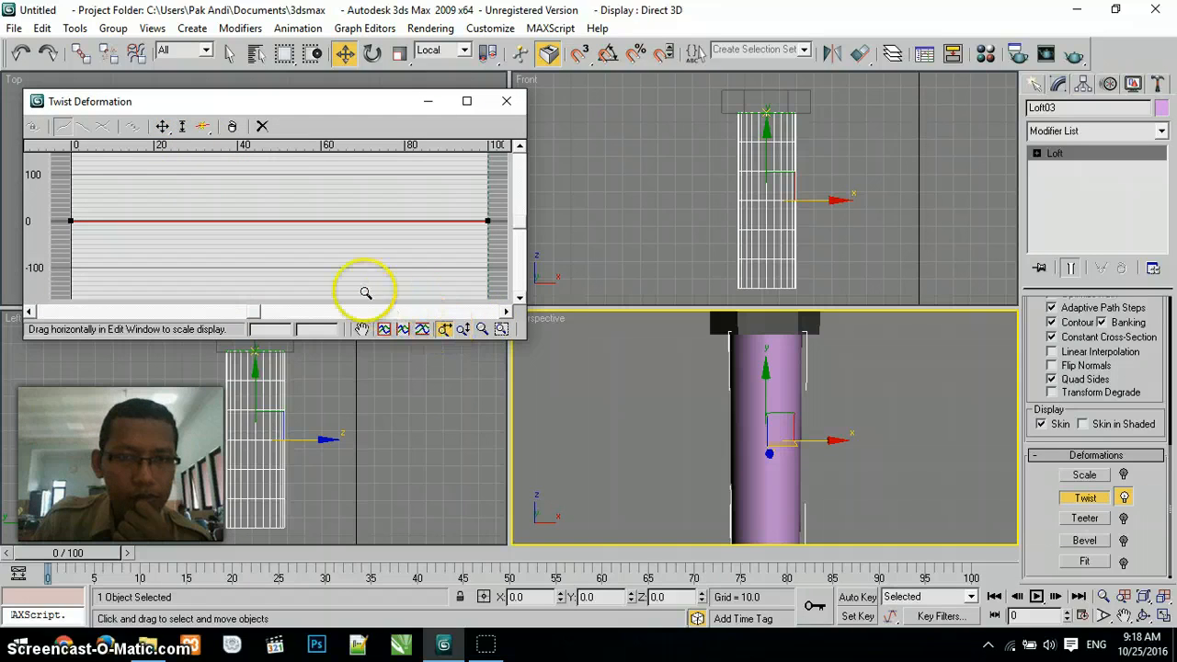
left_click(482, 328)
left_click_drag(270, 260, 310, 205)
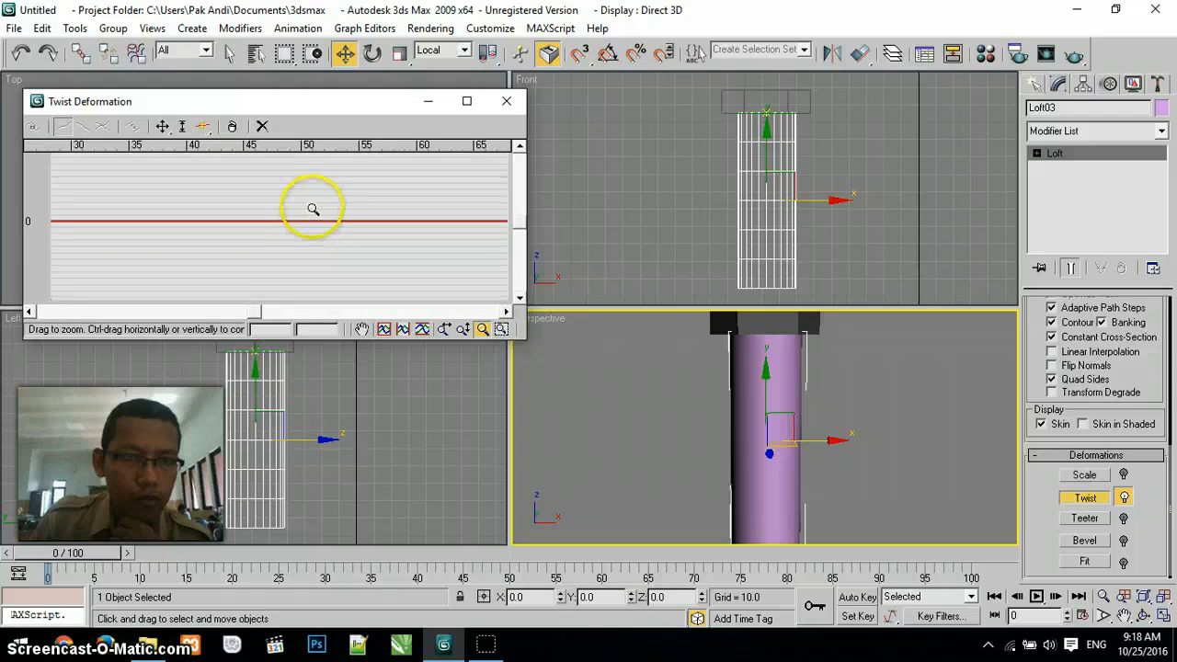
left_click_drag(258, 316, 38, 322)
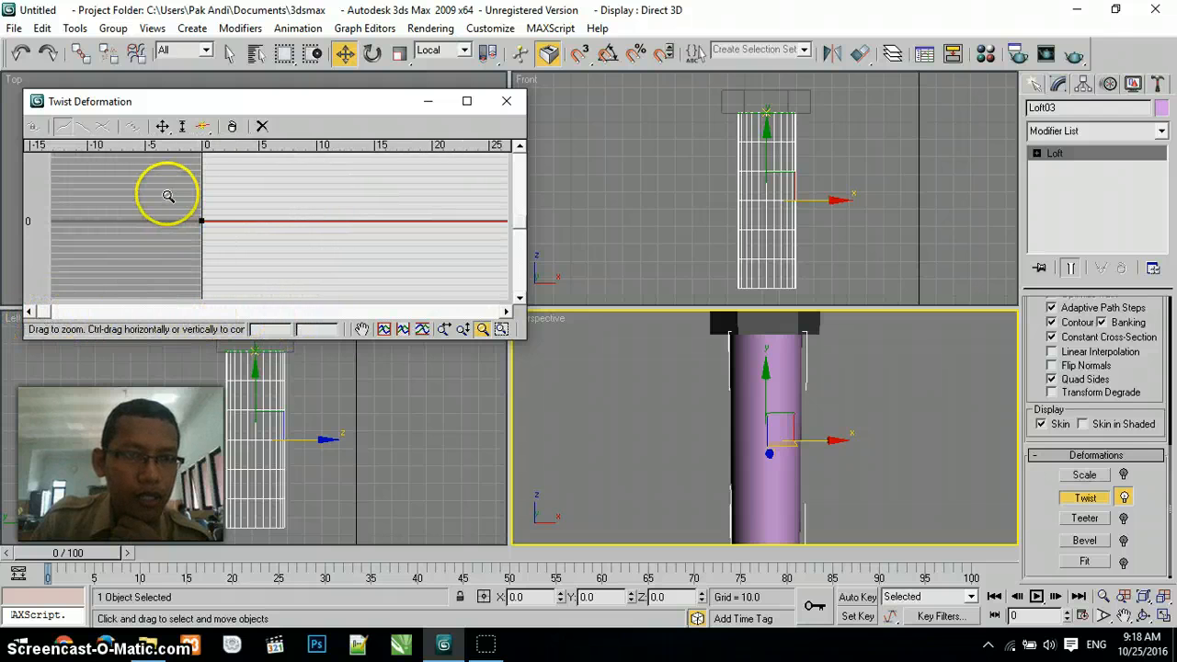
left_click_drag(166, 192, 136, 209)
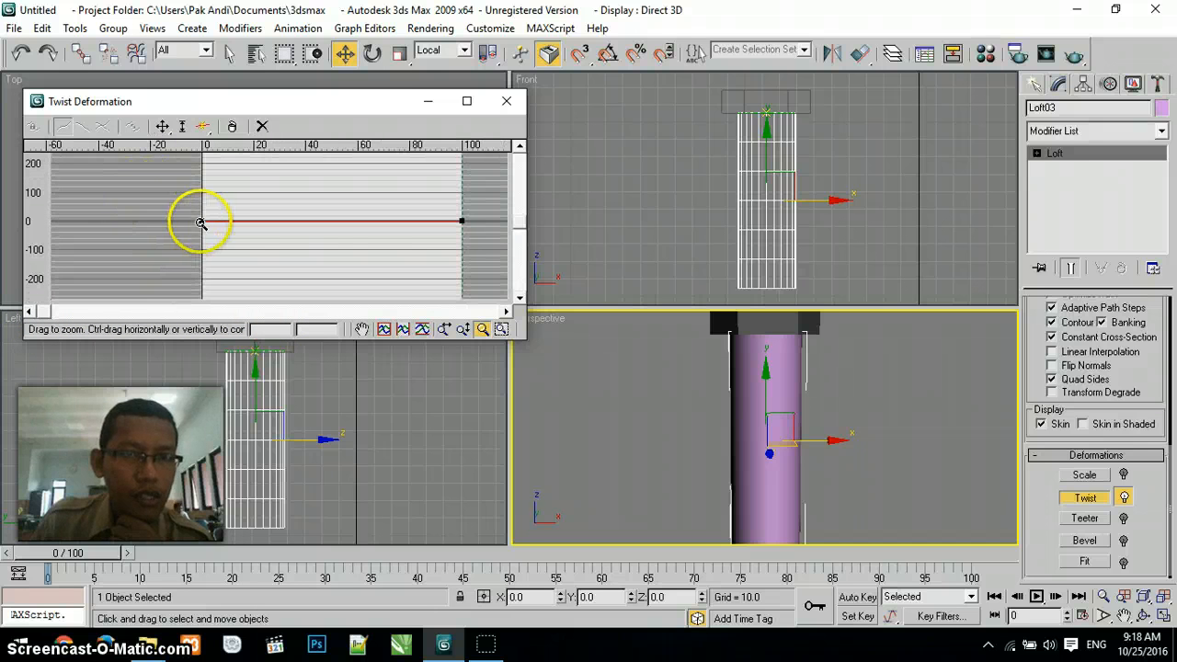
- Insert a control point at about 20 on the twist curve and raise it to about 137
left_click(203, 126)
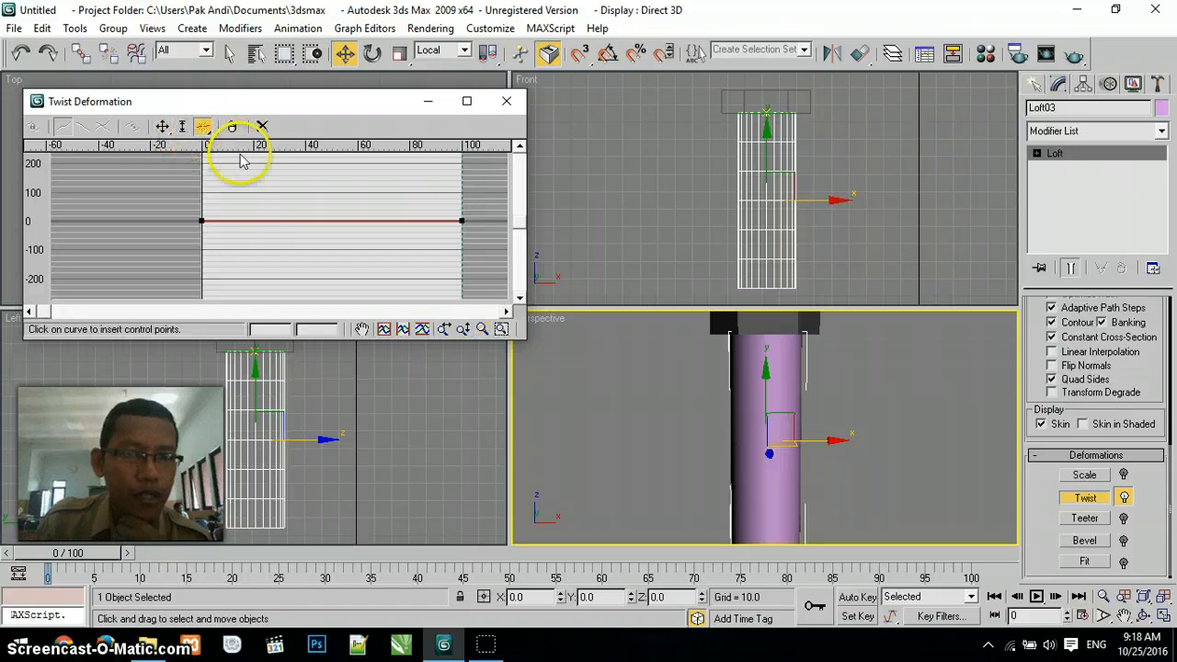
left_click(252, 220)
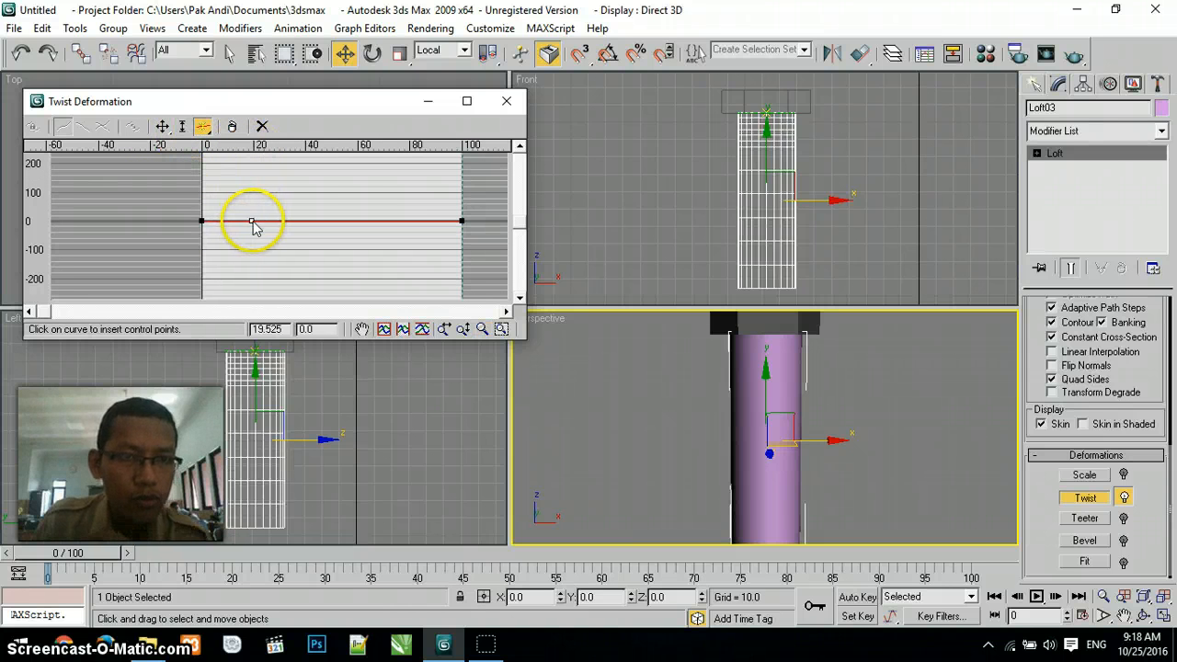
left_click(163, 127)
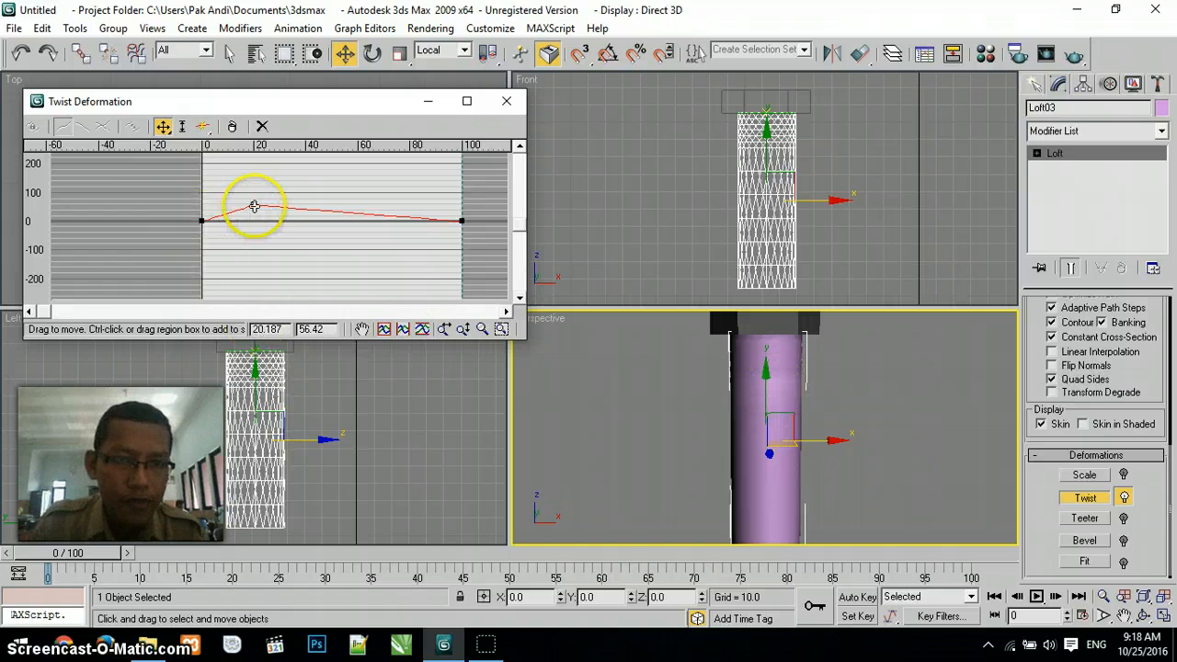
left_click_drag(255, 204, 258, 187)
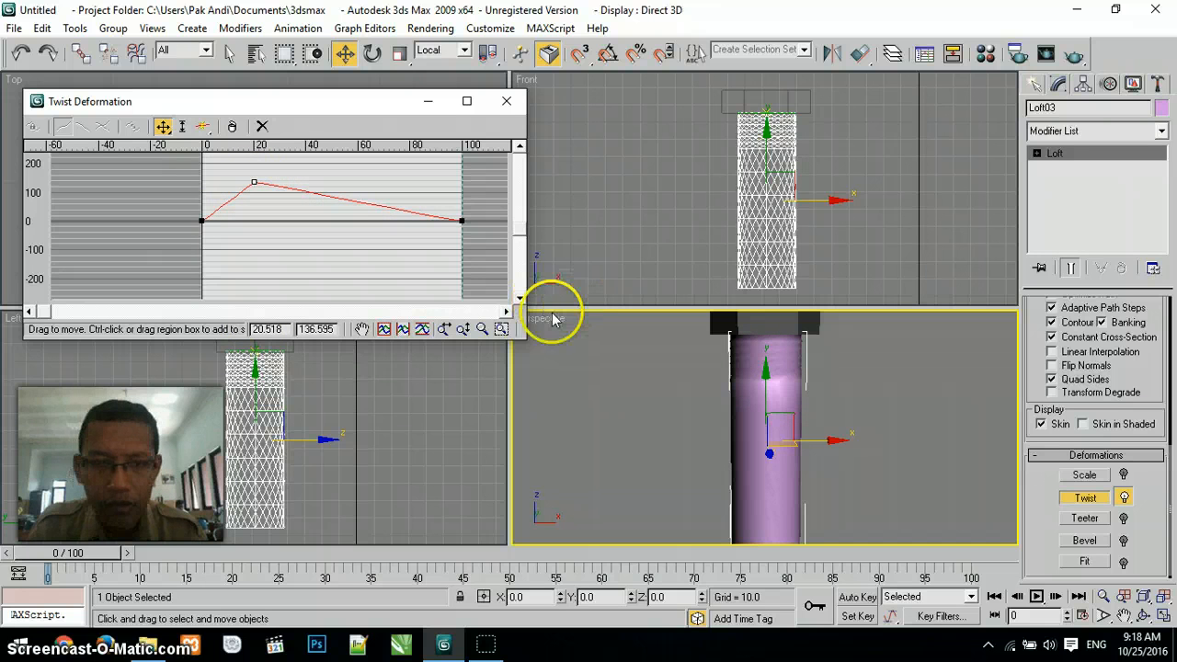
- Insert three more control points on the twist curve at about 40, 61 and 80
left_click(520, 146)
left_click(520, 146)
left_click(519, 147)
left_click(520, 146)
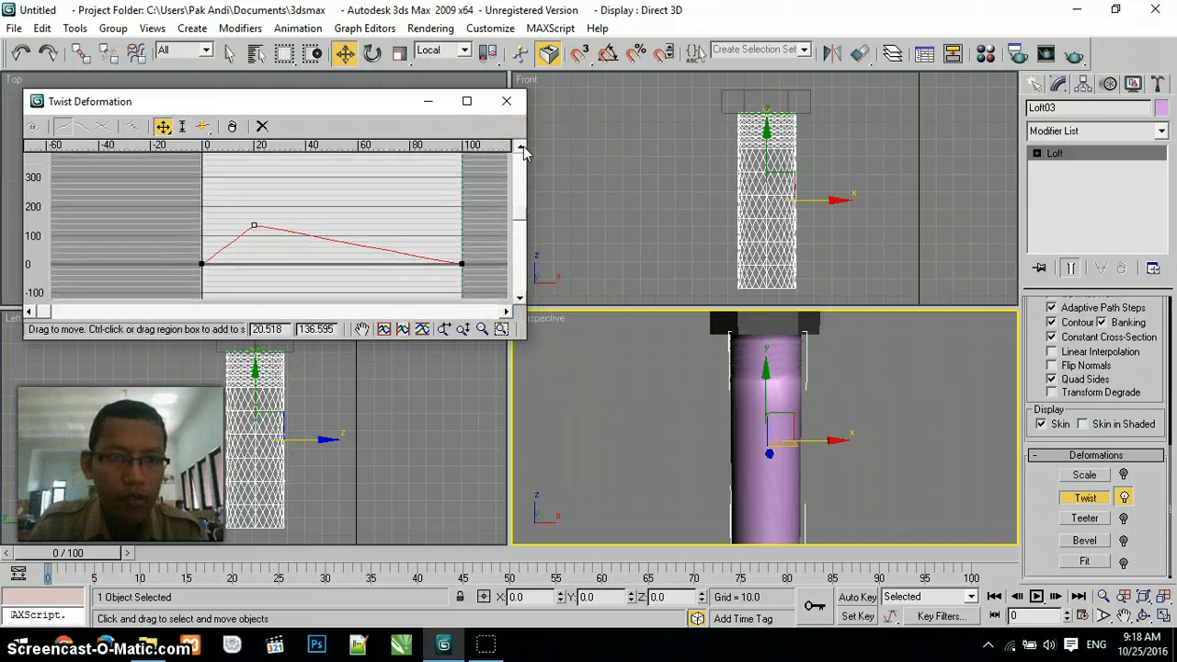
left_click(519, 146)
left_click(520, 146)
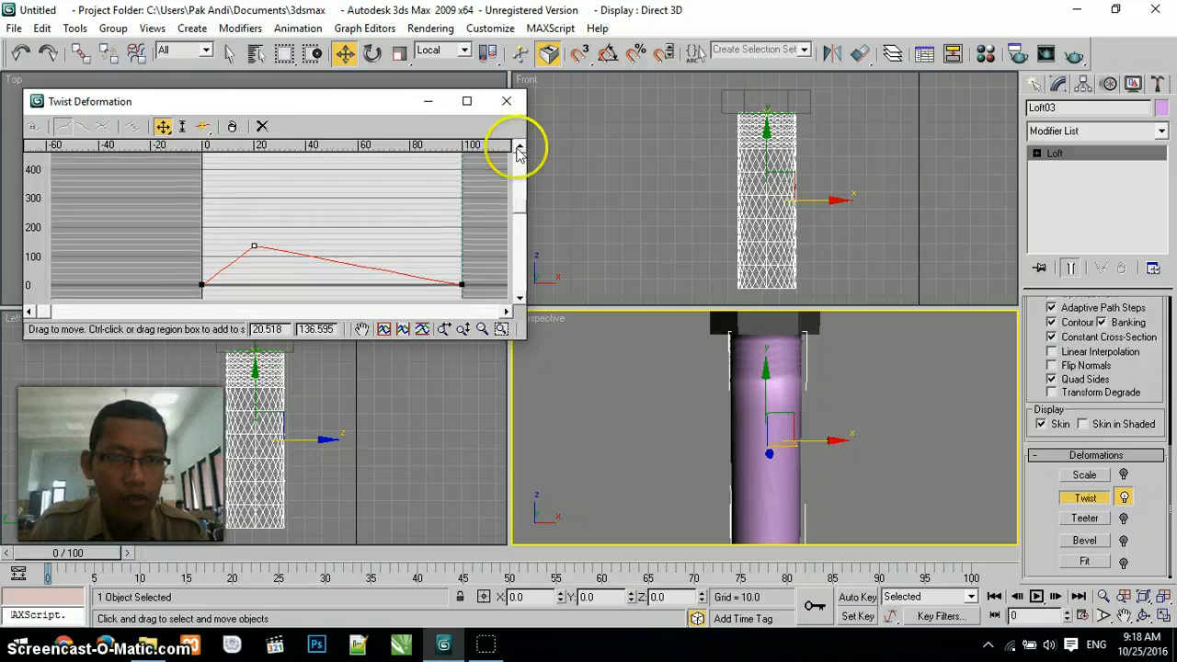
left_click(203, 126)
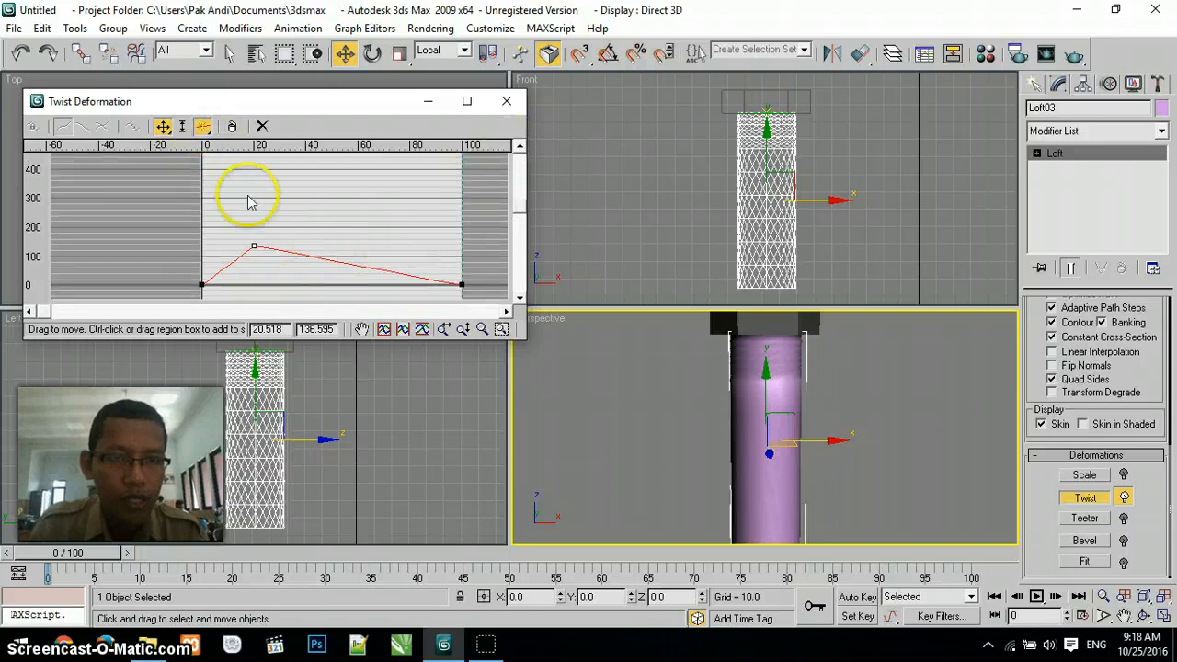
left_click(306, 255)
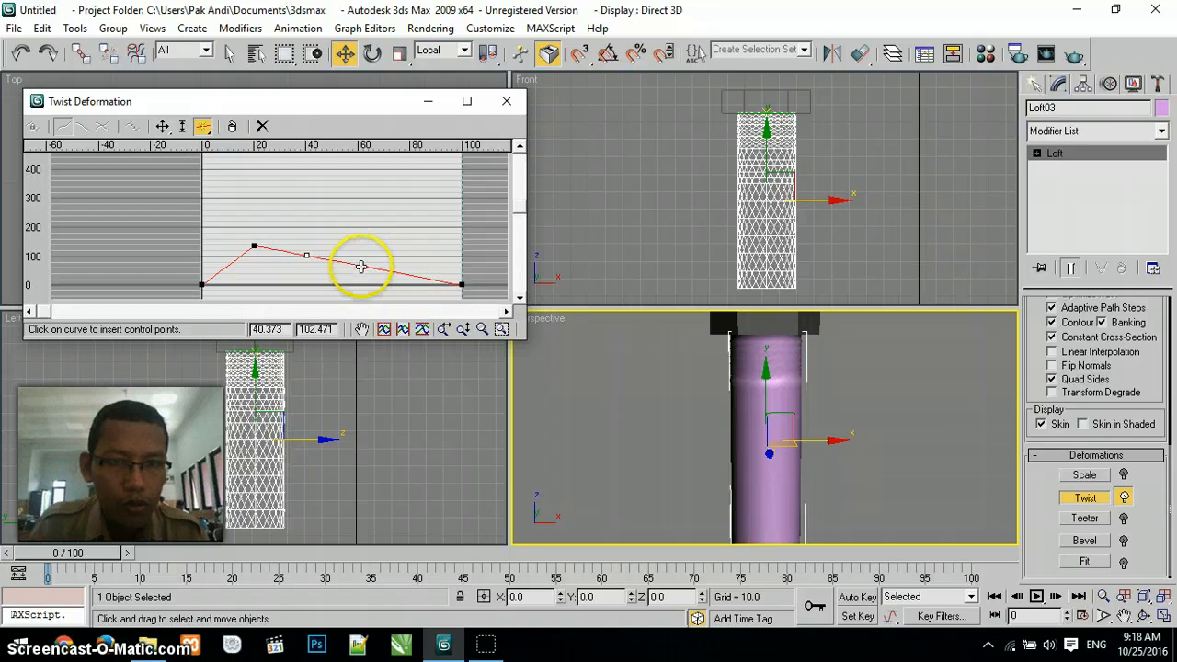
left_click(360, 265)
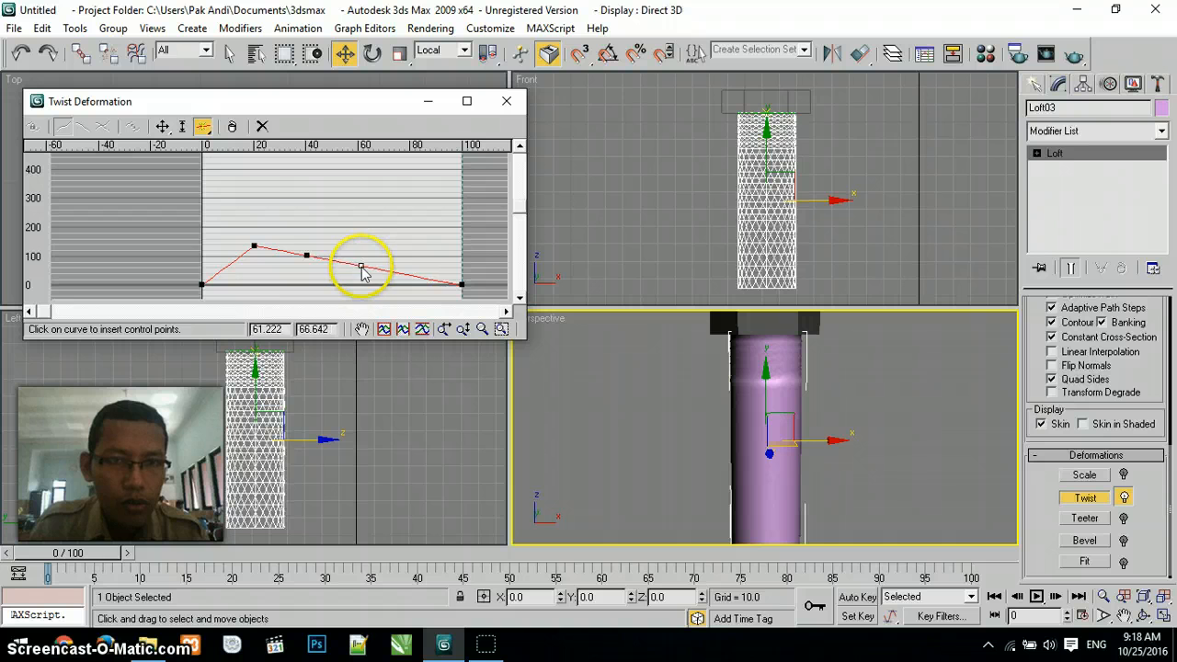
left_click(410, 275)
- Raise the twist curve's points at about 20 and 40 to about 202 and 402, and the last three points to about 384, 357 and 389
left_click(162, 126)
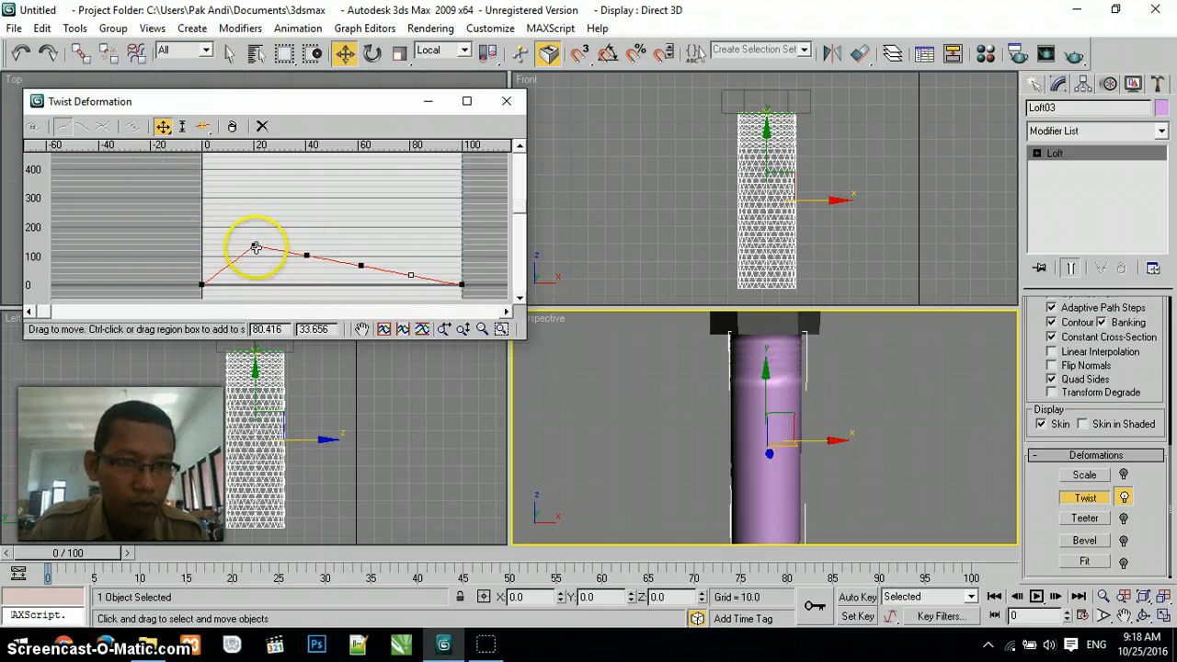
left_click_drag(253, 244, 254, 226)
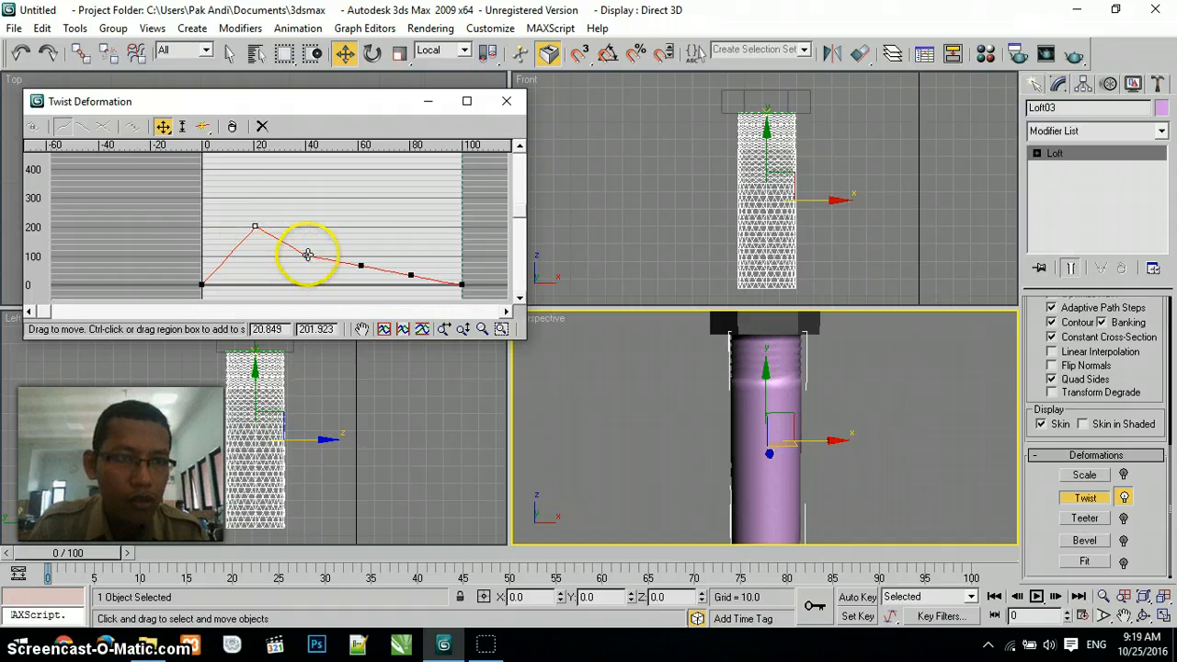
left_click_drag(308, 254, 308, 175)
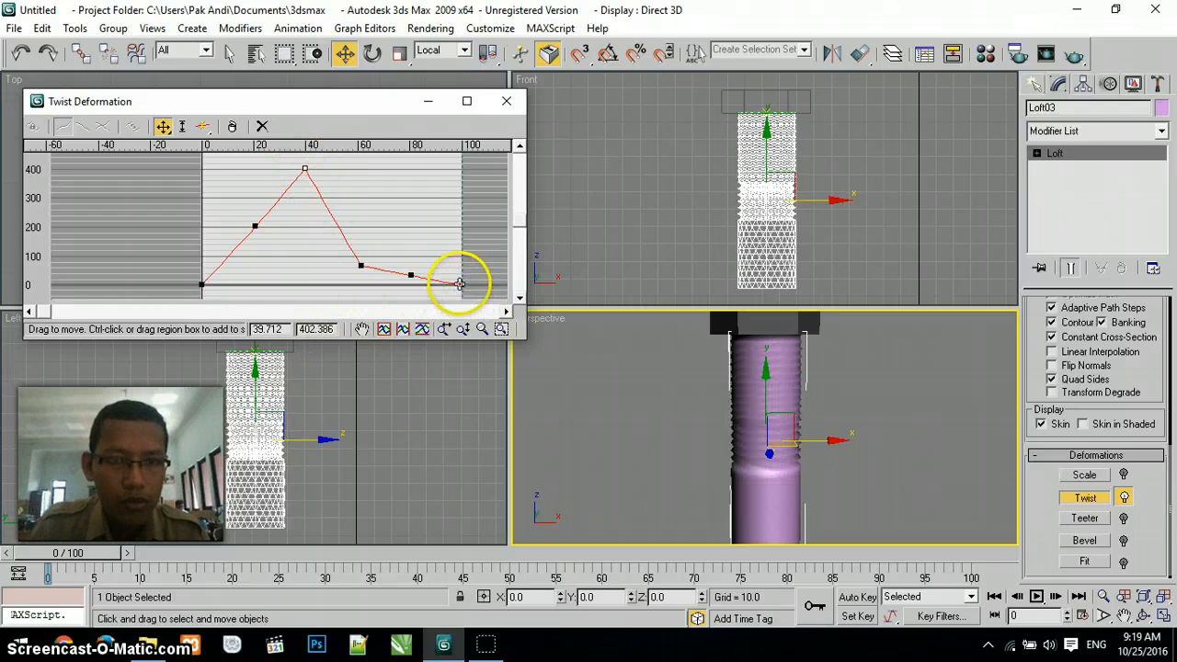
left_click_drag(462, 284, 465, 173)
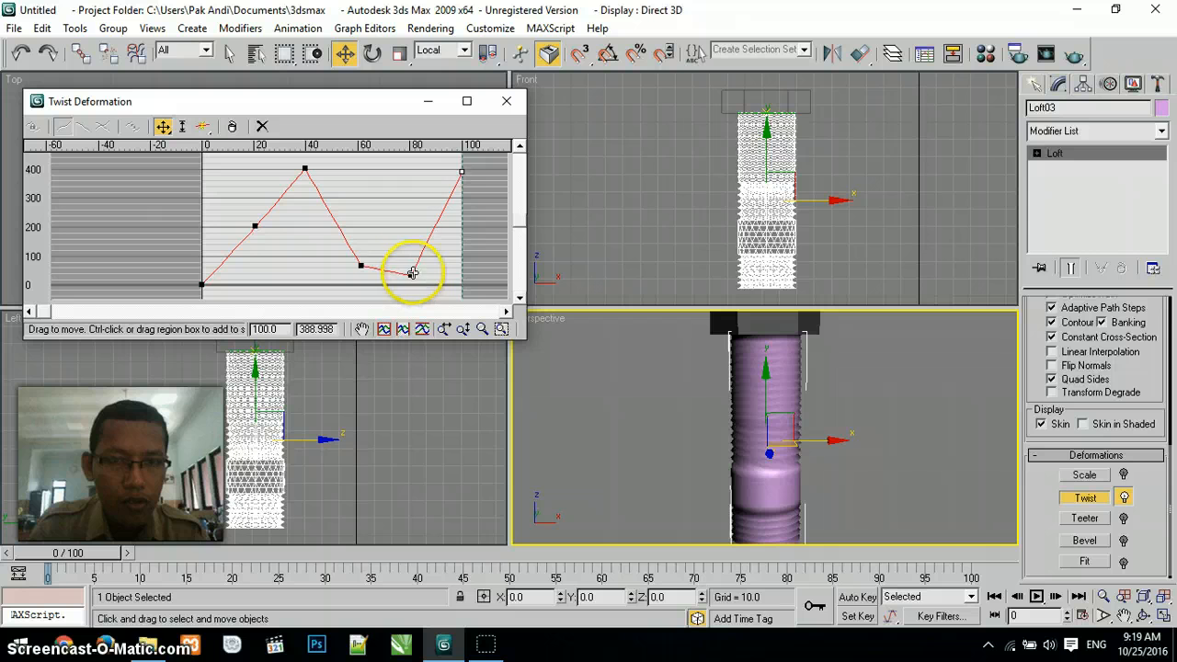
left_click_drag(412, 273, 415, 181)
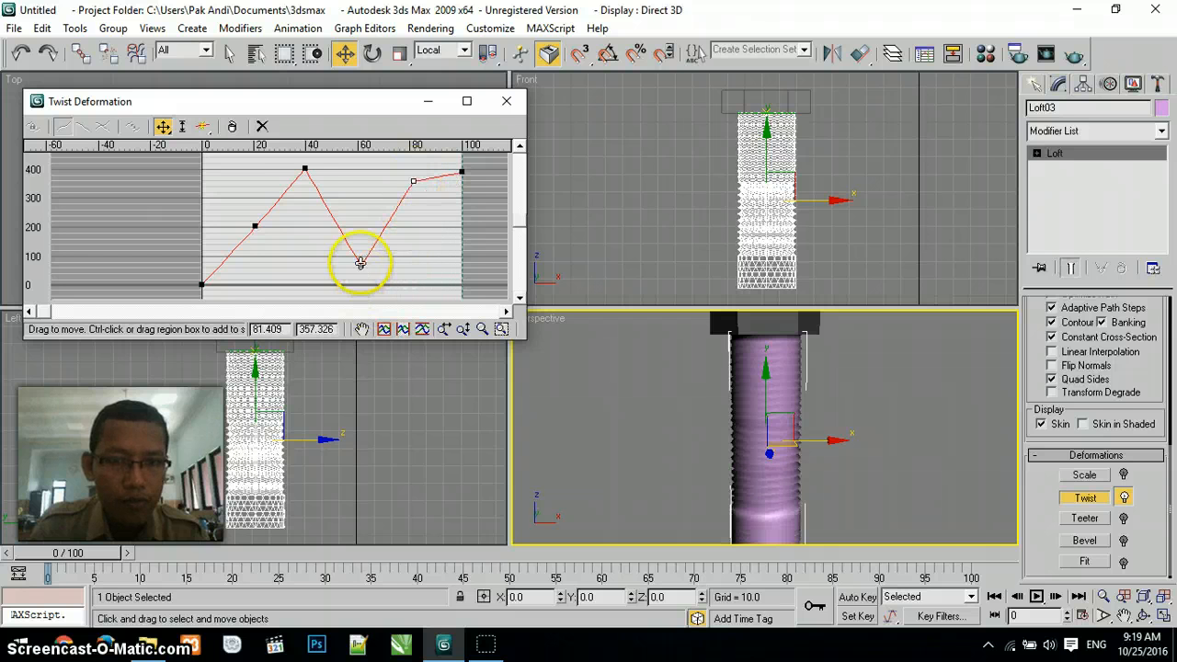
left_click_drag(361, 263, 366, 173)
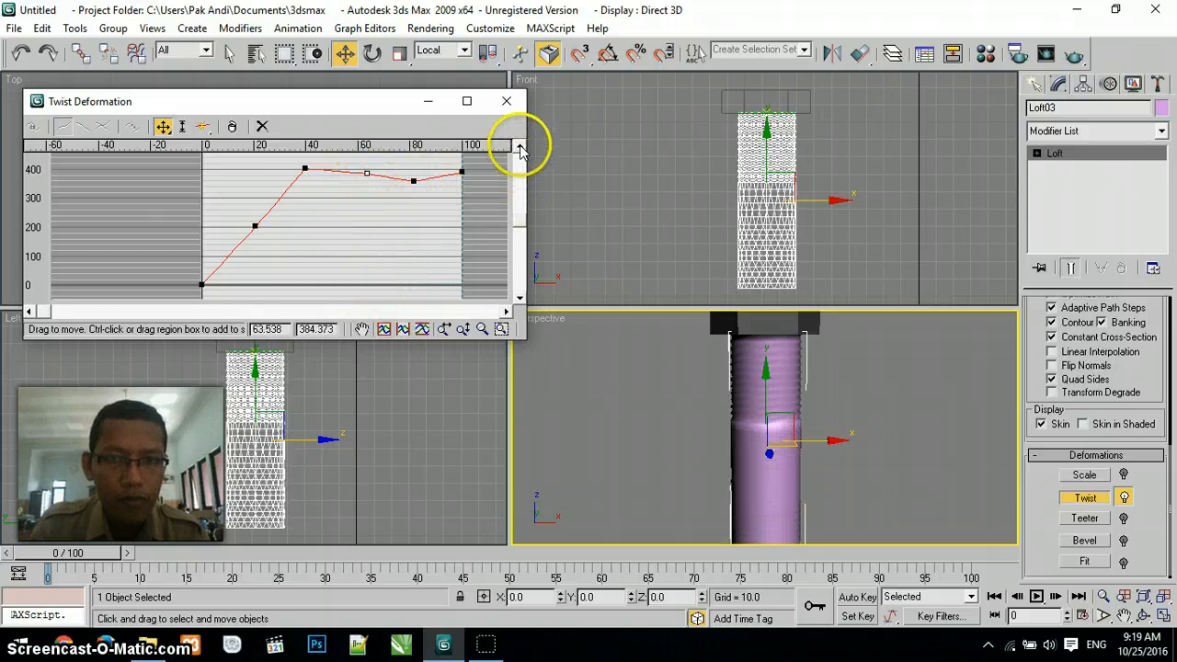
- Raise the twist curve's points at about 60, 80 and 100 to about 604, 803 and 995
left_click(519, 147)
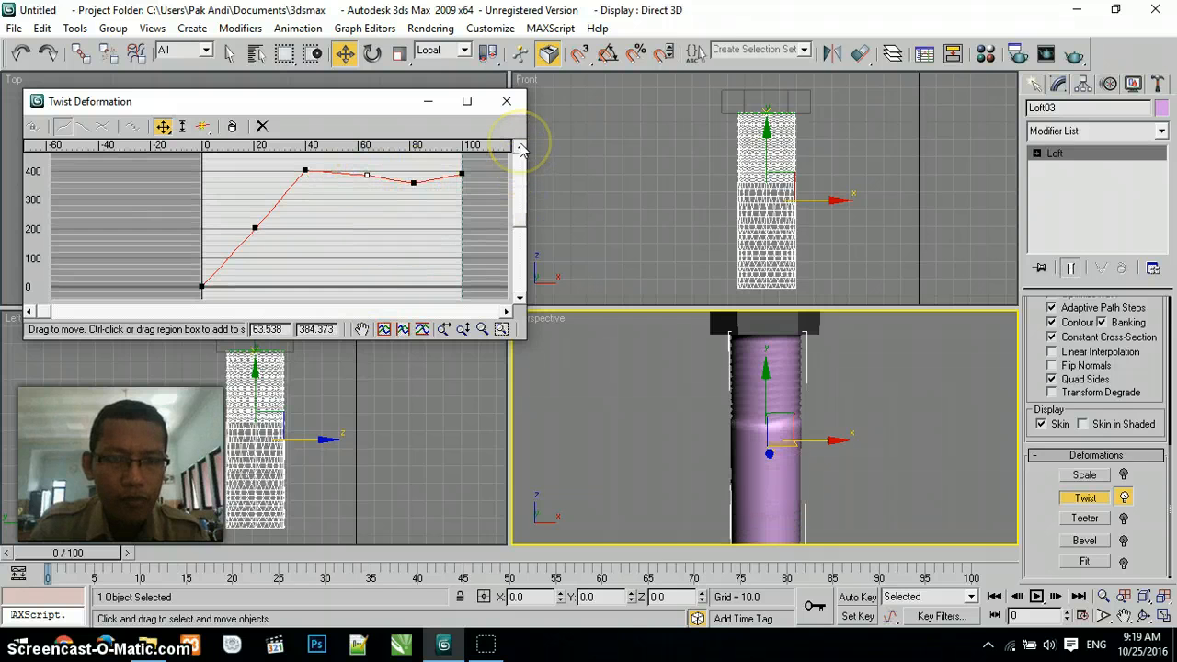
left_click(520, 202)
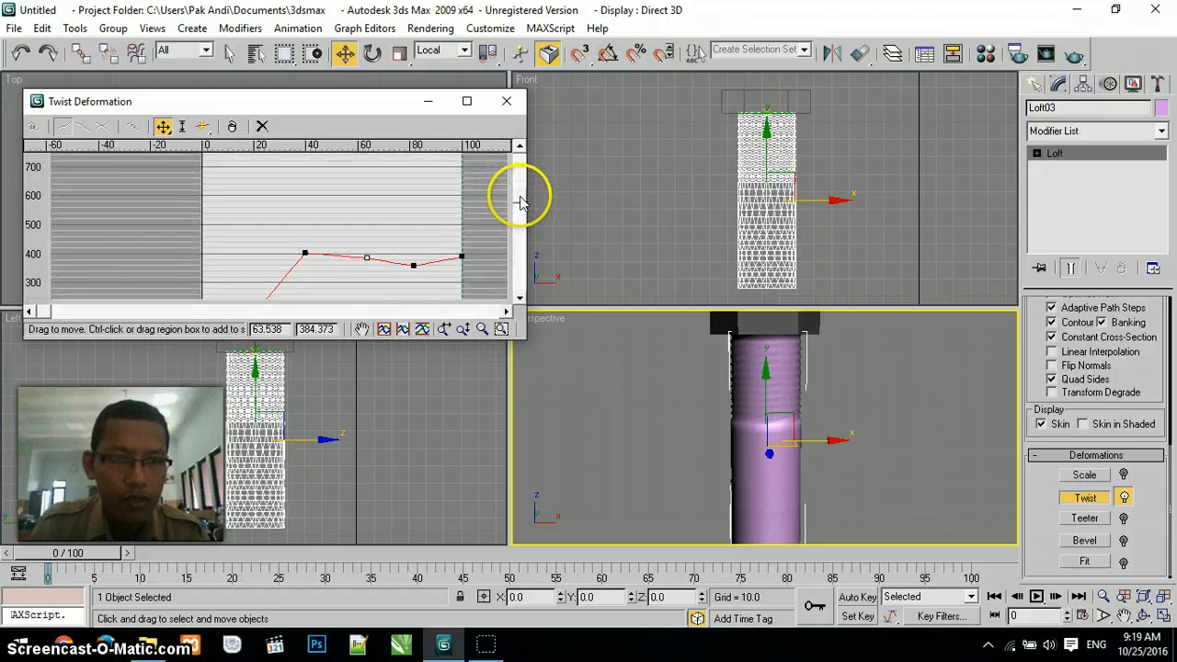
left_click_drag(366, 257, 364, 197)
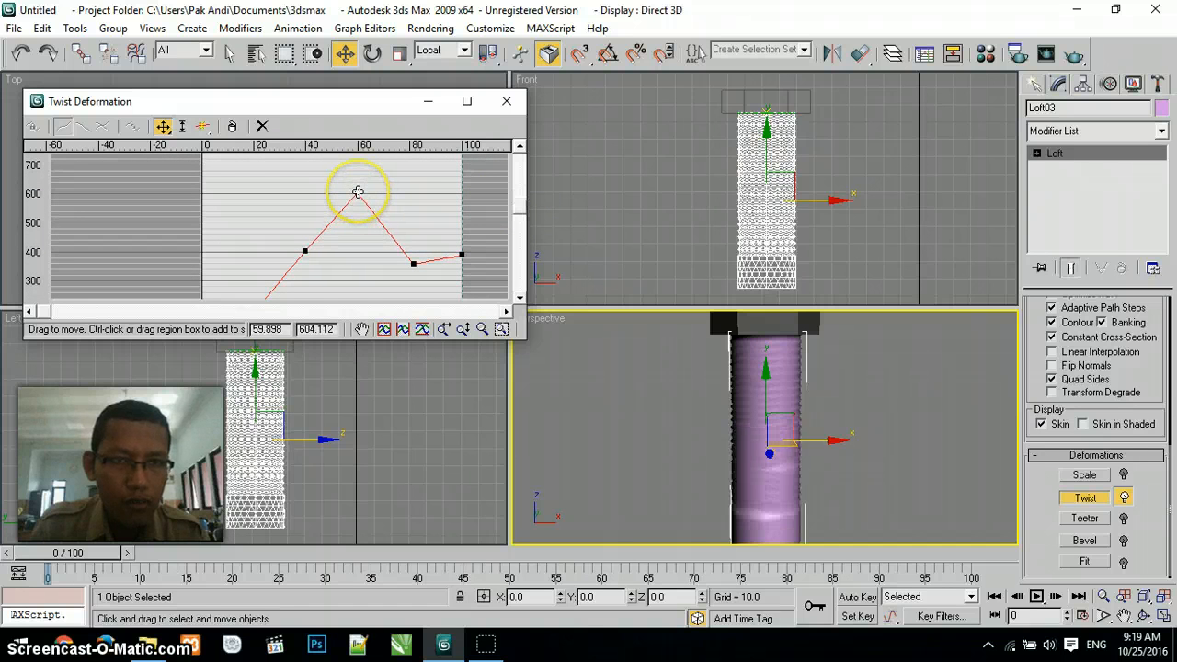
left_click(516, 208)
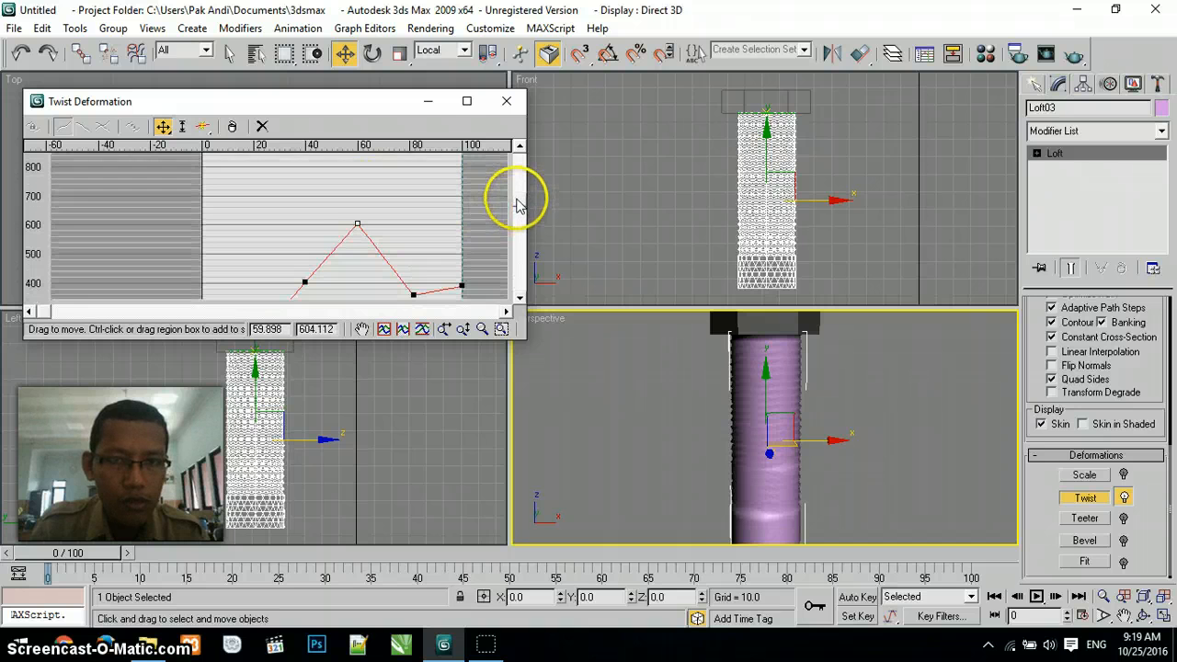
left_click_drag(415, 293, 410, 167)
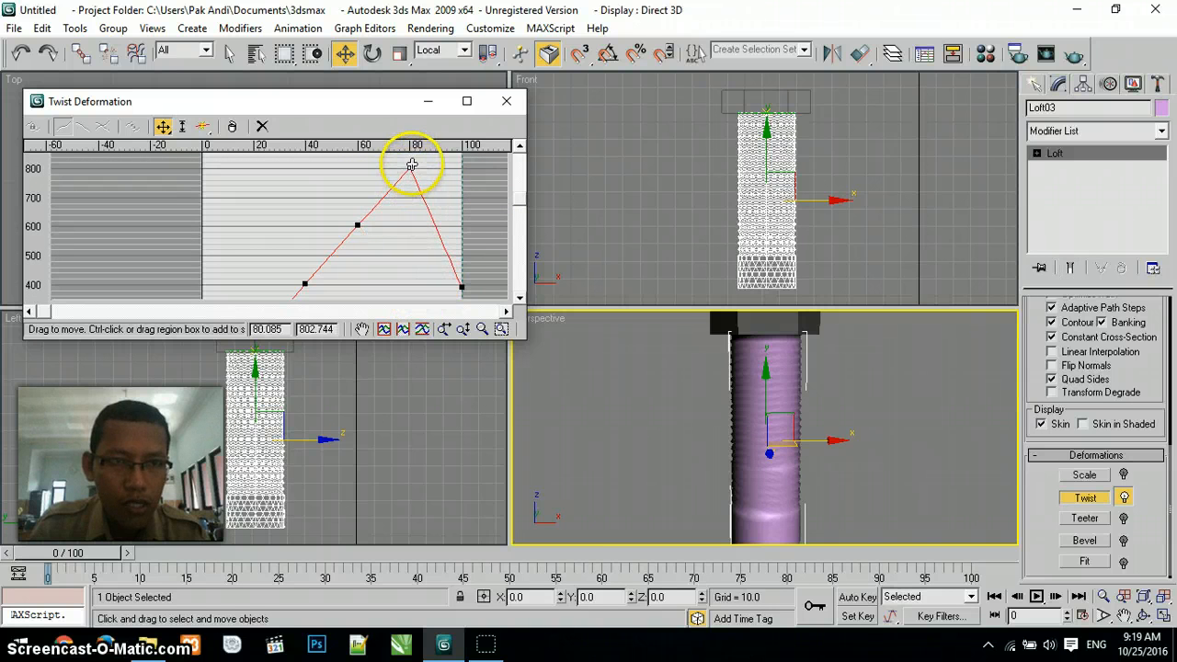
left_click_drag(461, 286, 464, 211)
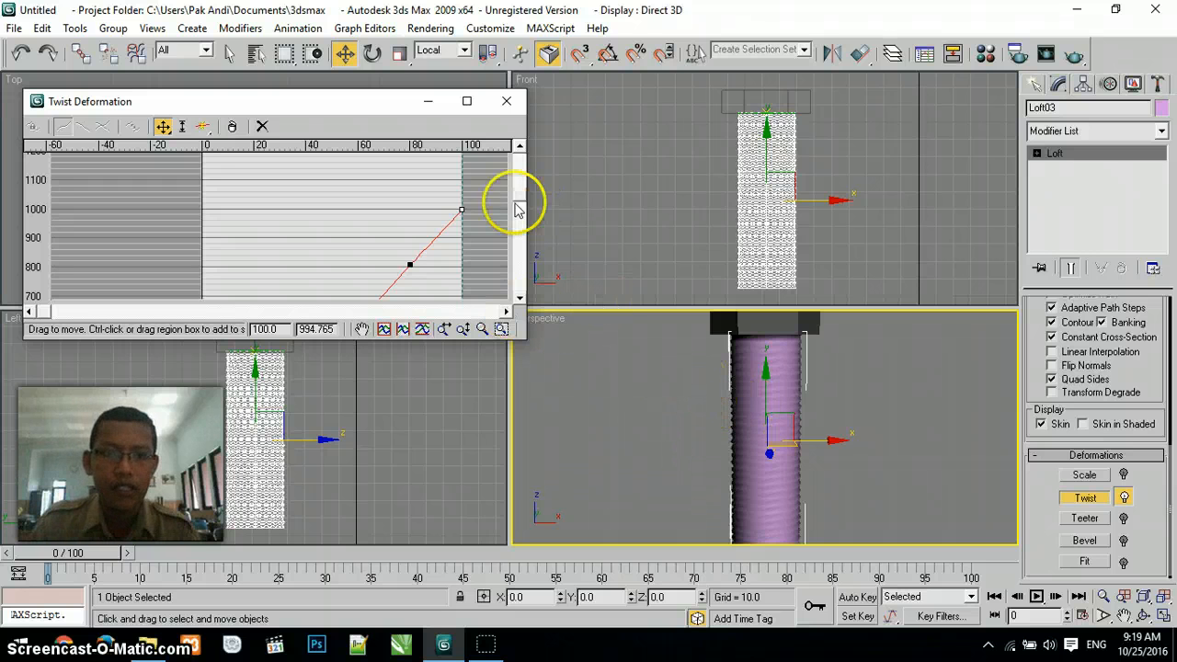
- Raise the twist curve's point at about 20 to about 395 and its point at about 40 to about 806
left_click_drag(521, 195, 536, 233)
left_click_drag(256, 208, 257, 154)
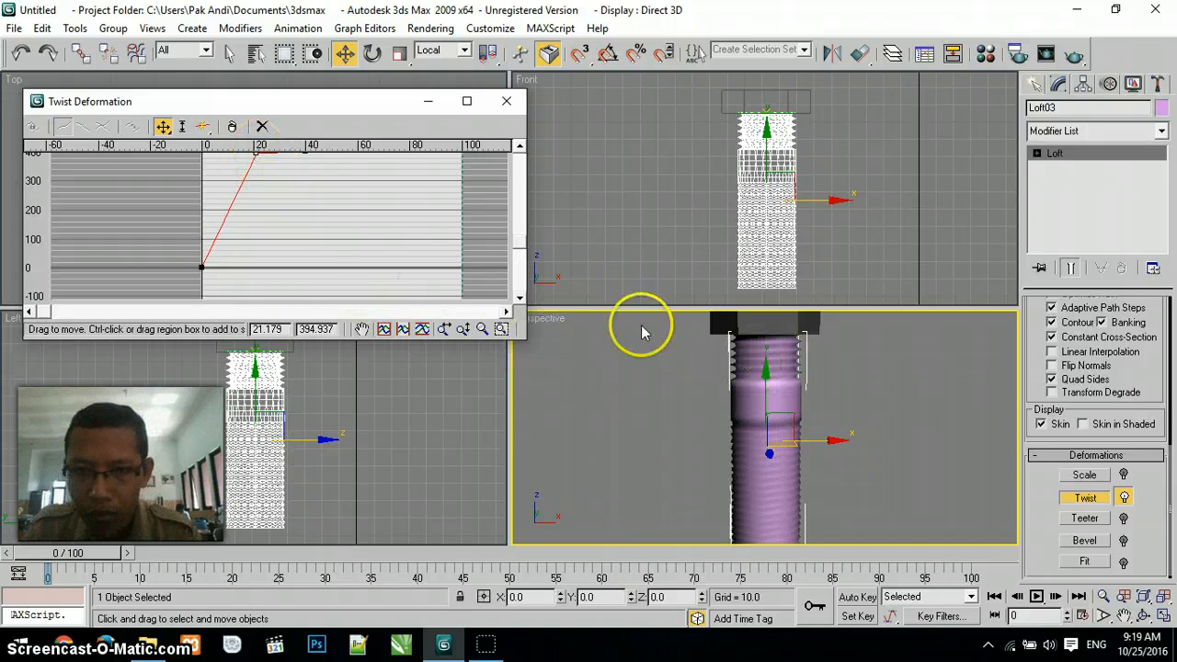
left_click(520, 150)
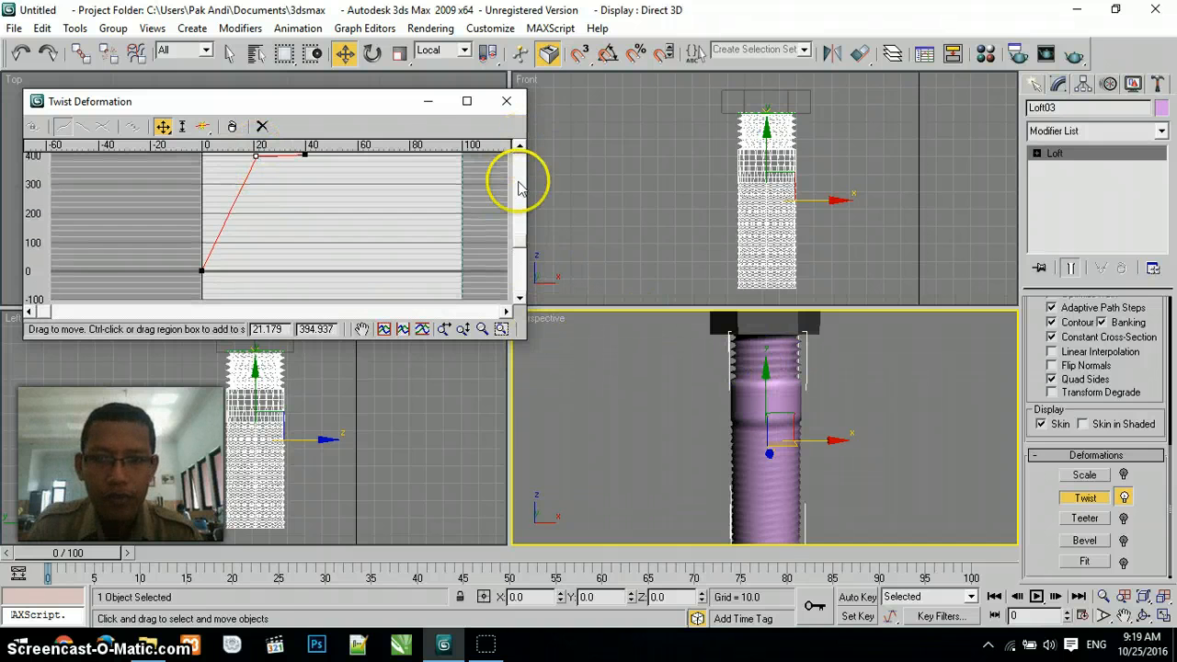
left_click(518, 236)
left_click(521, 235)
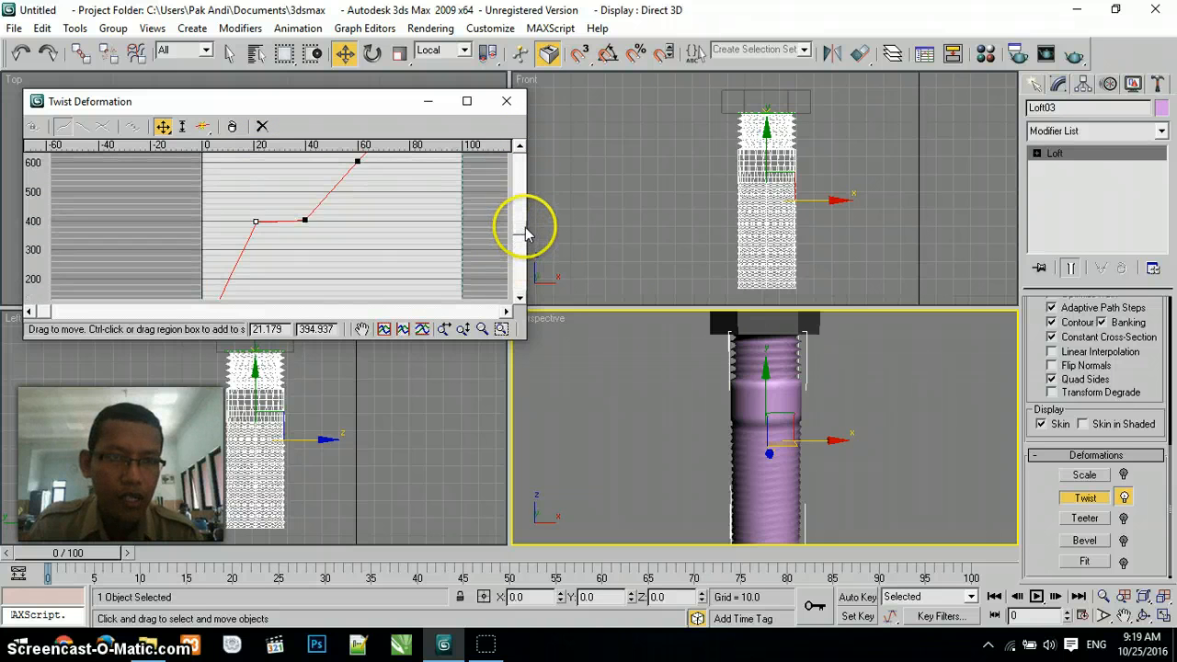
left_click_drag(525, 232, 525, 224)
left_click(391, 274)
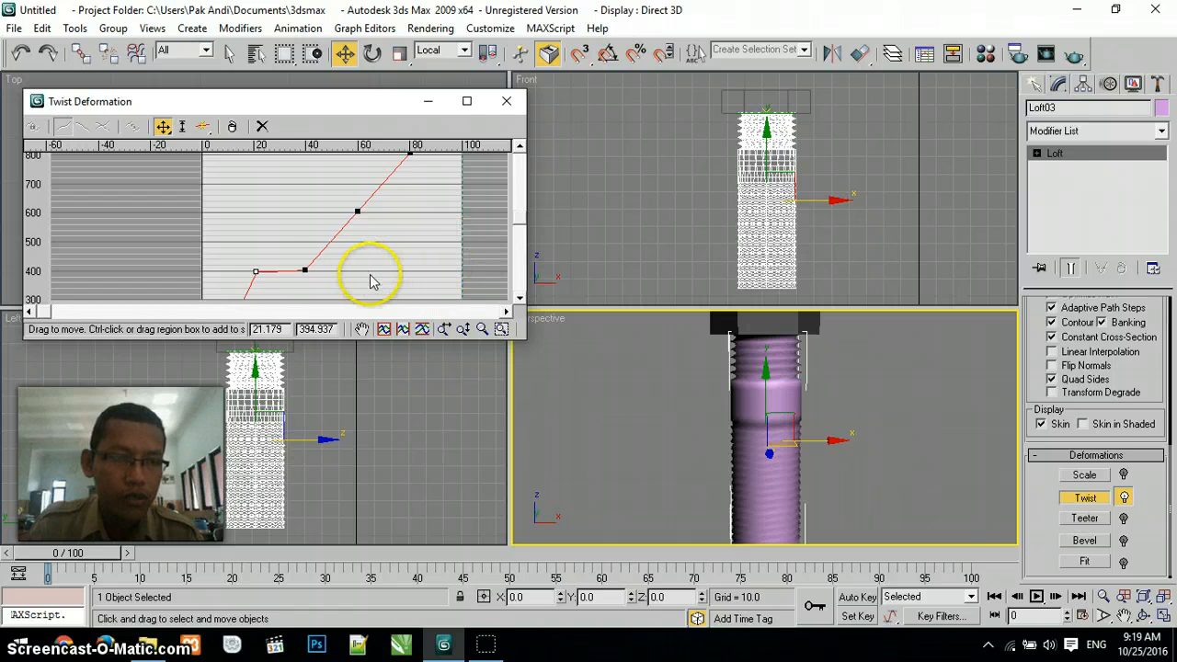
left_click_drag(304, 270, 307, 215)
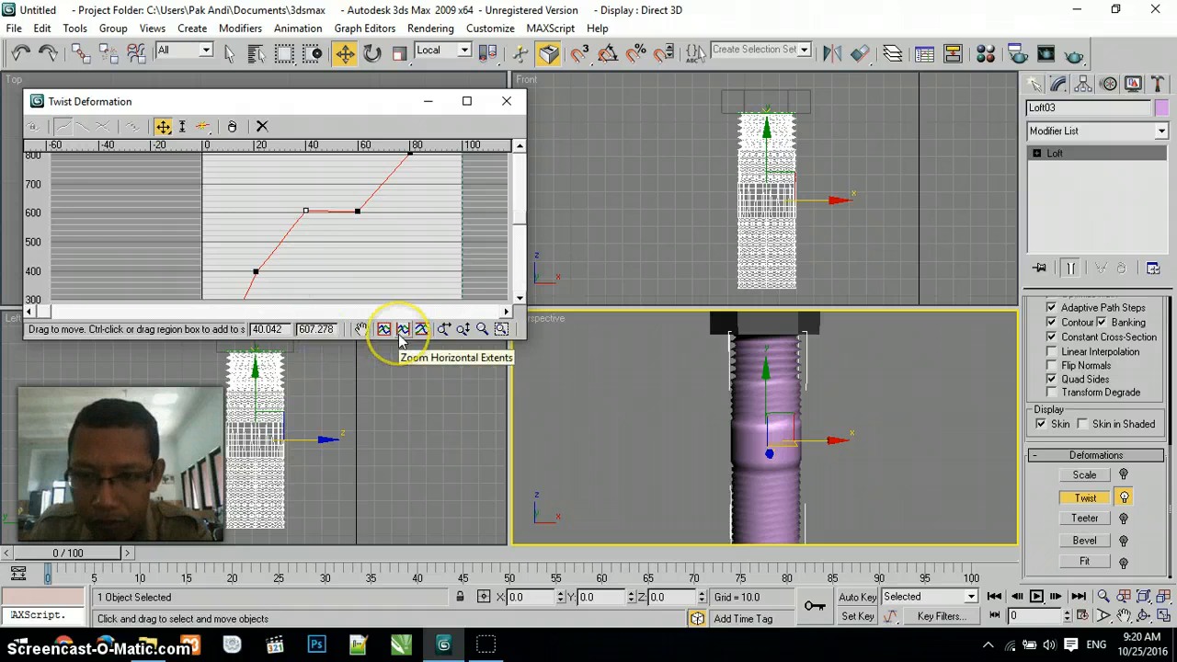
left_click(307, 208)
left_click_drag(307, 208, 310, 186)
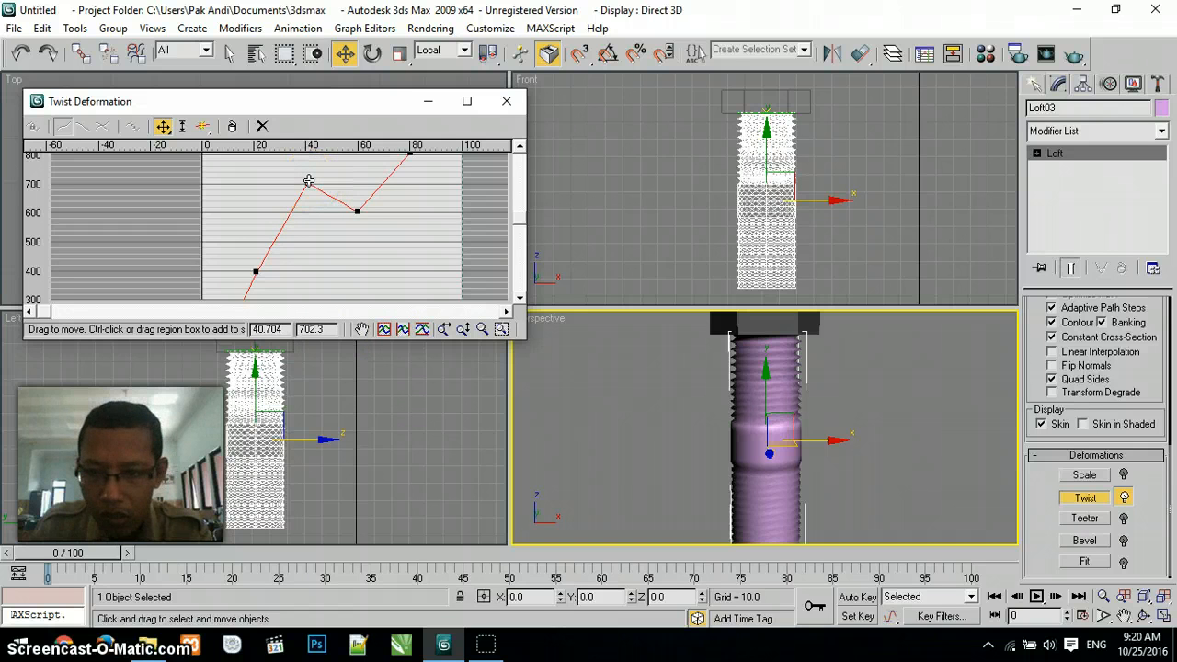
left_click(520, 149)
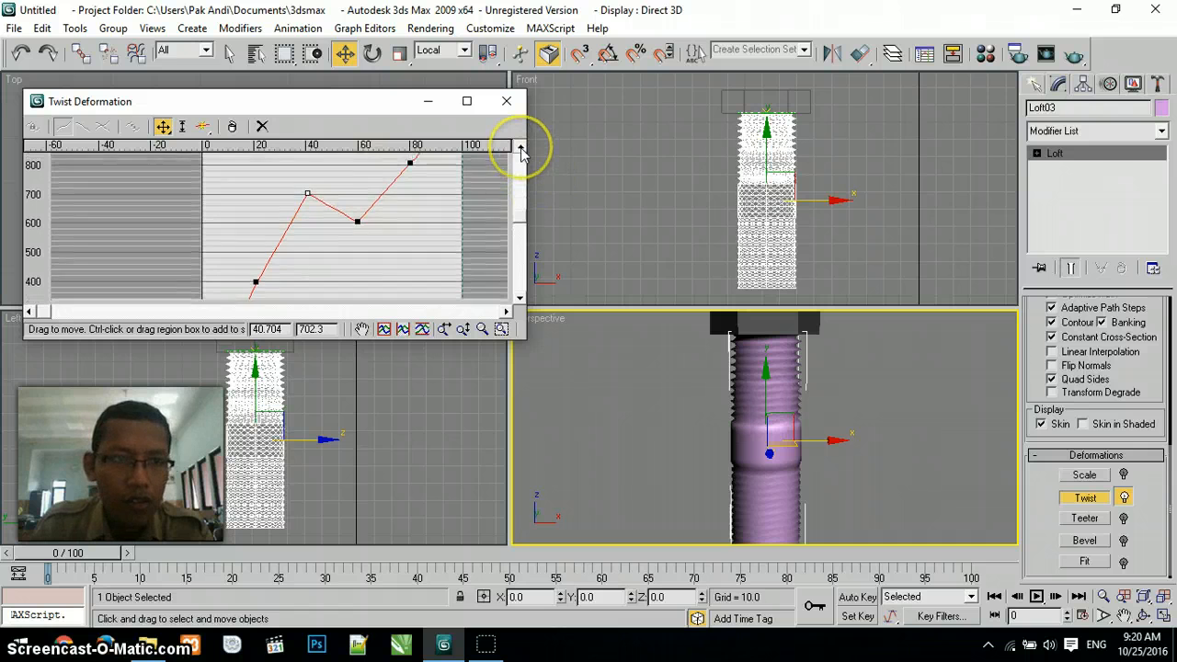
left_click_drag(309, 196, 306, 168)
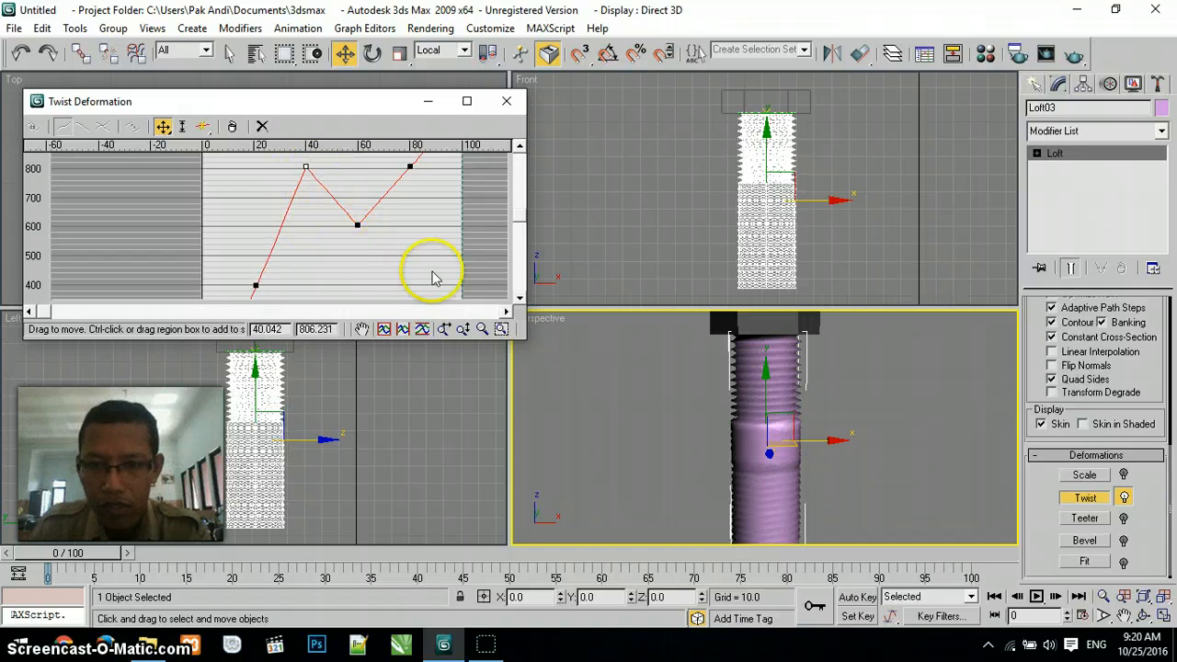
- Raise the last three points of the twist curve to about 1100, 1126 and 1134
left_click_drag(358, 221, 361, 171)
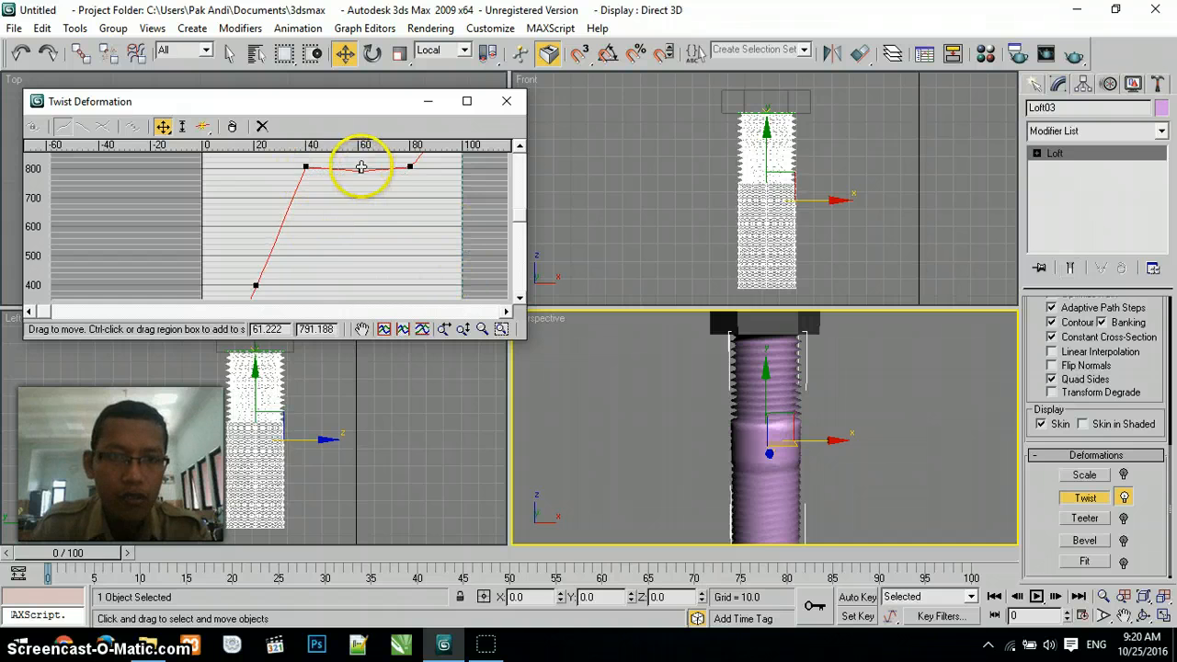
left_click_drag(517, 219, 520, 201)
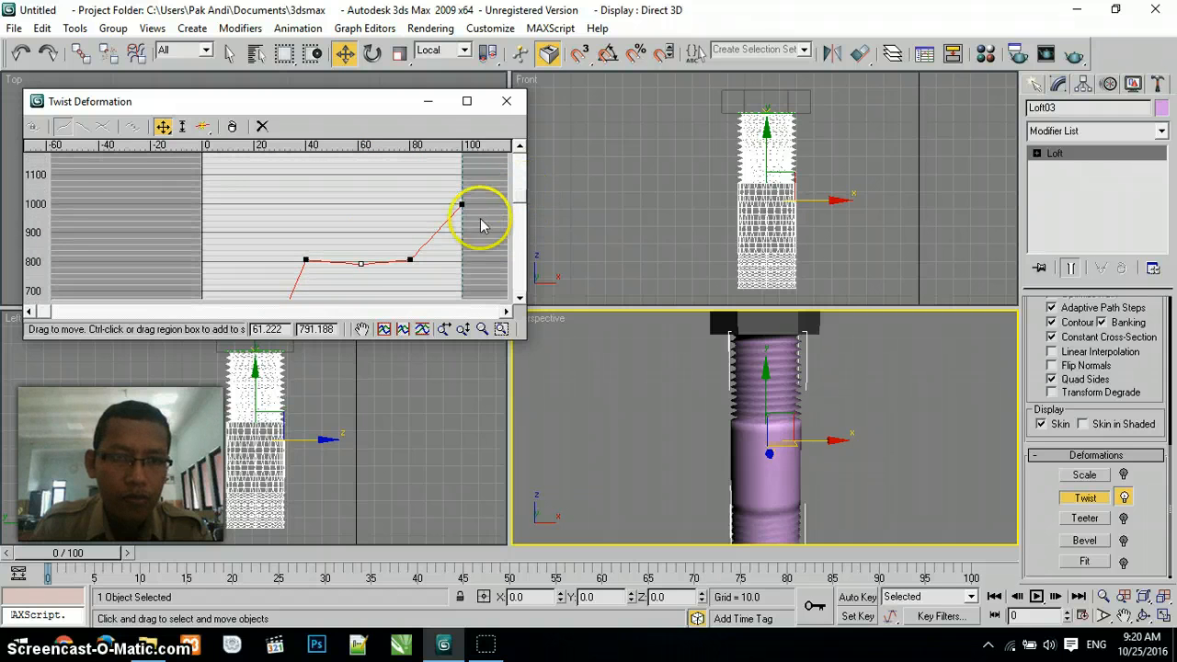
left_click_drag(363, 256, 363, 176)
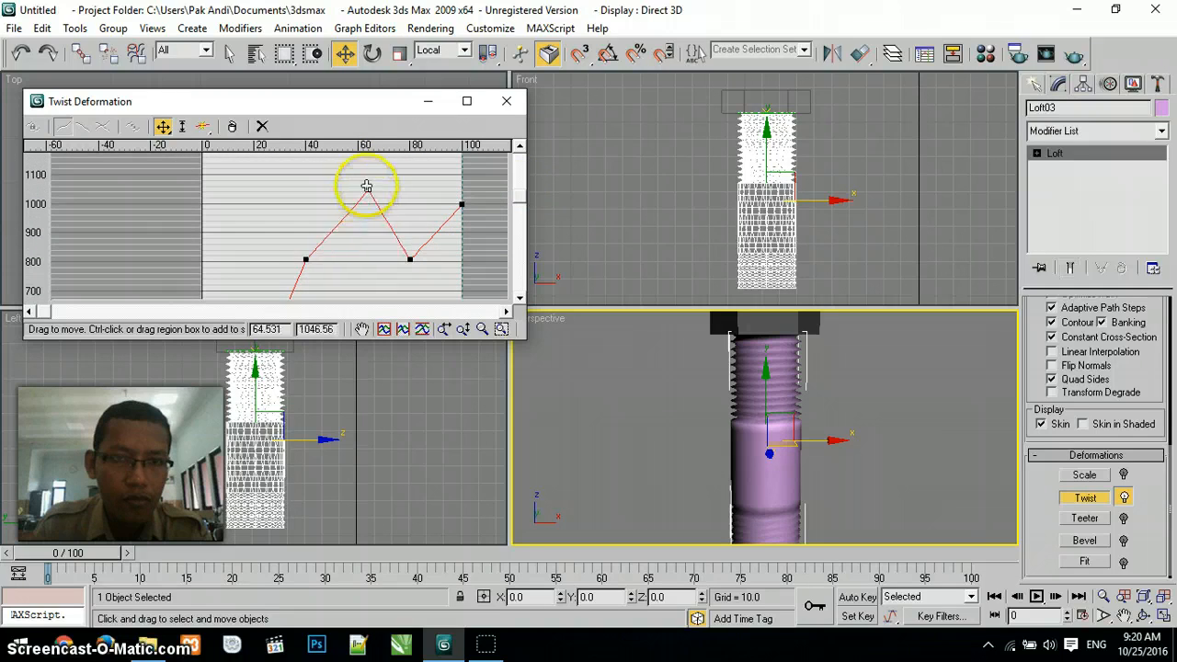
left_click(411, 258)
left_click_drag(417, 229, 420, 166)
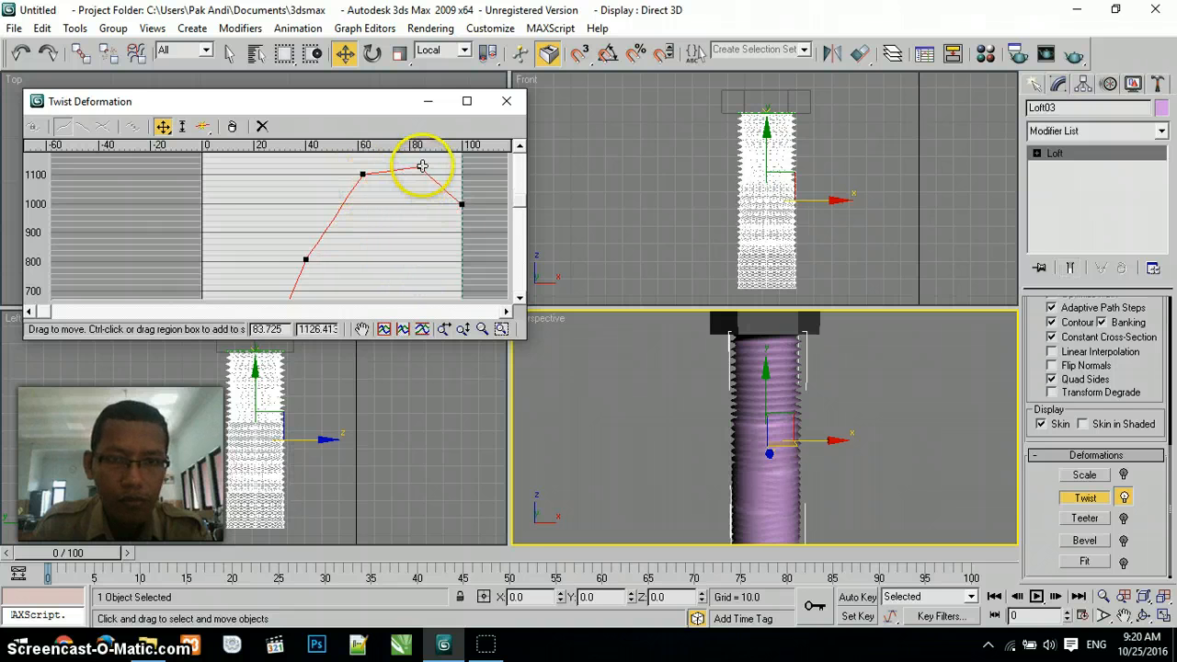
left_click_drag(462, 204, 462, 163)
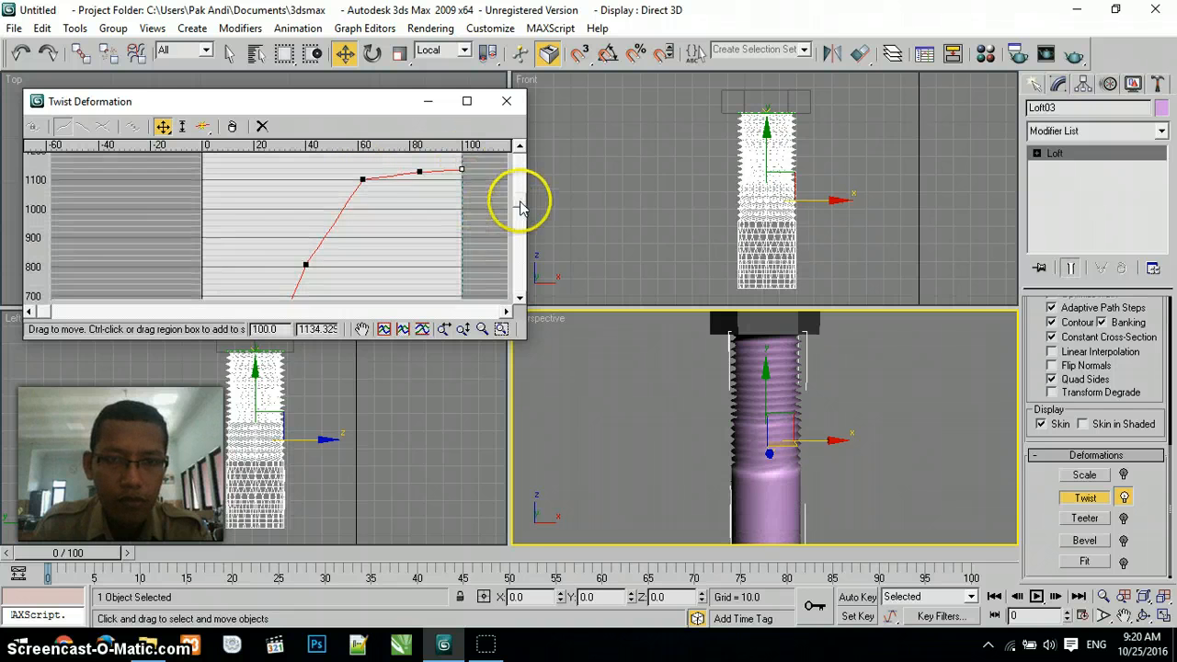
- Raise the twist curve's point at about 60 to about 1204 and move the following point to about 80 at a value of about 1596
left_click(520, 193)
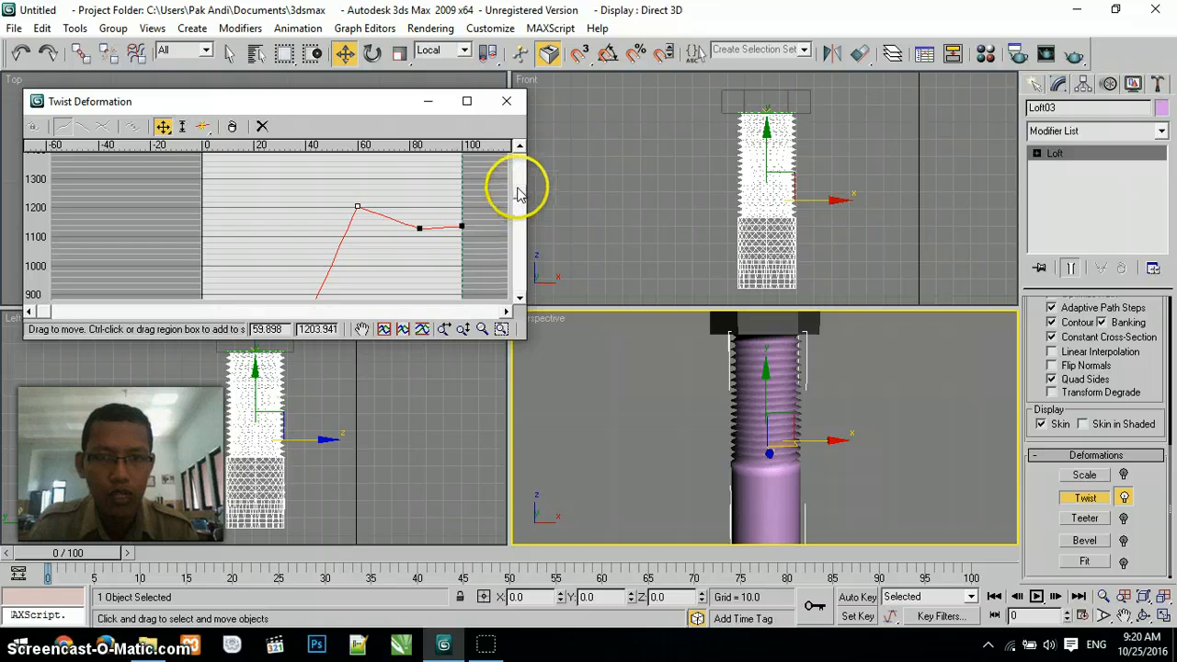
left_click_drag(519, 192, 460, 163)
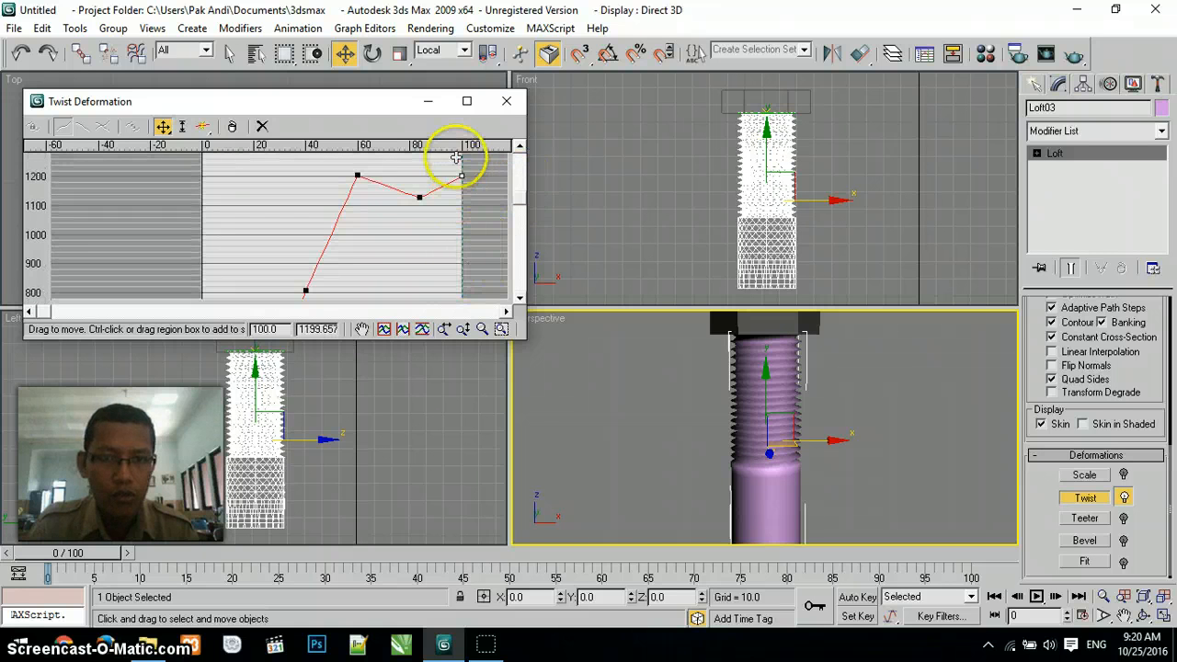
mouse_move(518, 189)
left_mouse_down()
mouse_move(520, 178)
mouse_move(520, 189)
left_mouse_up()
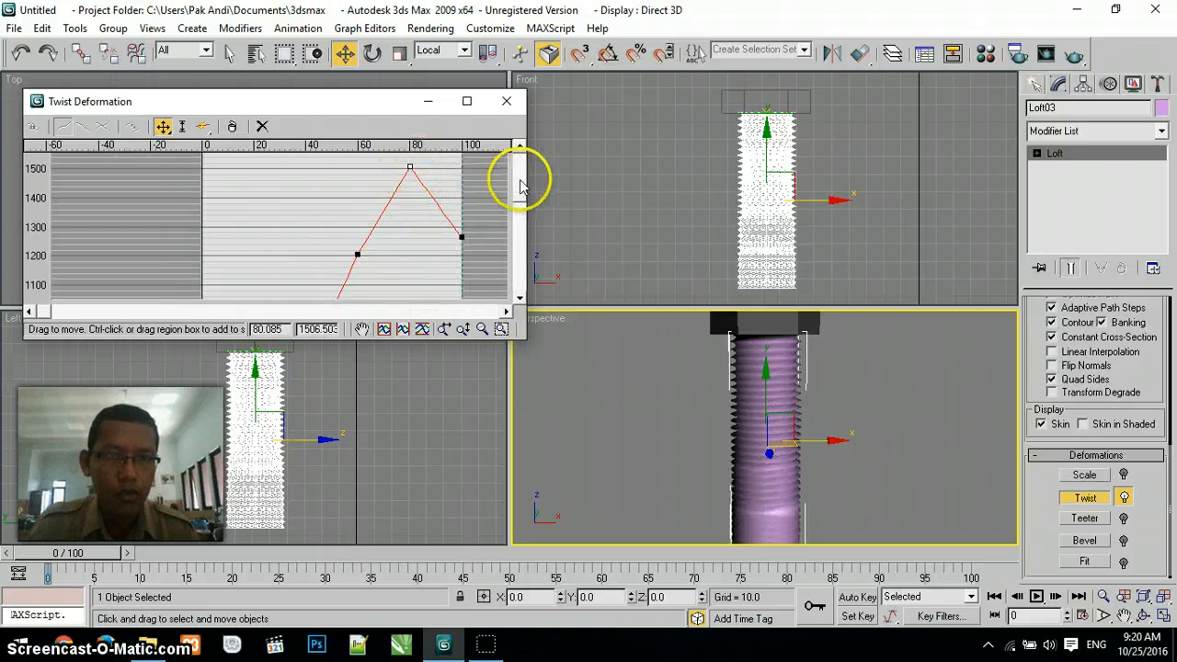
left_click(519, 147)
left_click(521, 147)
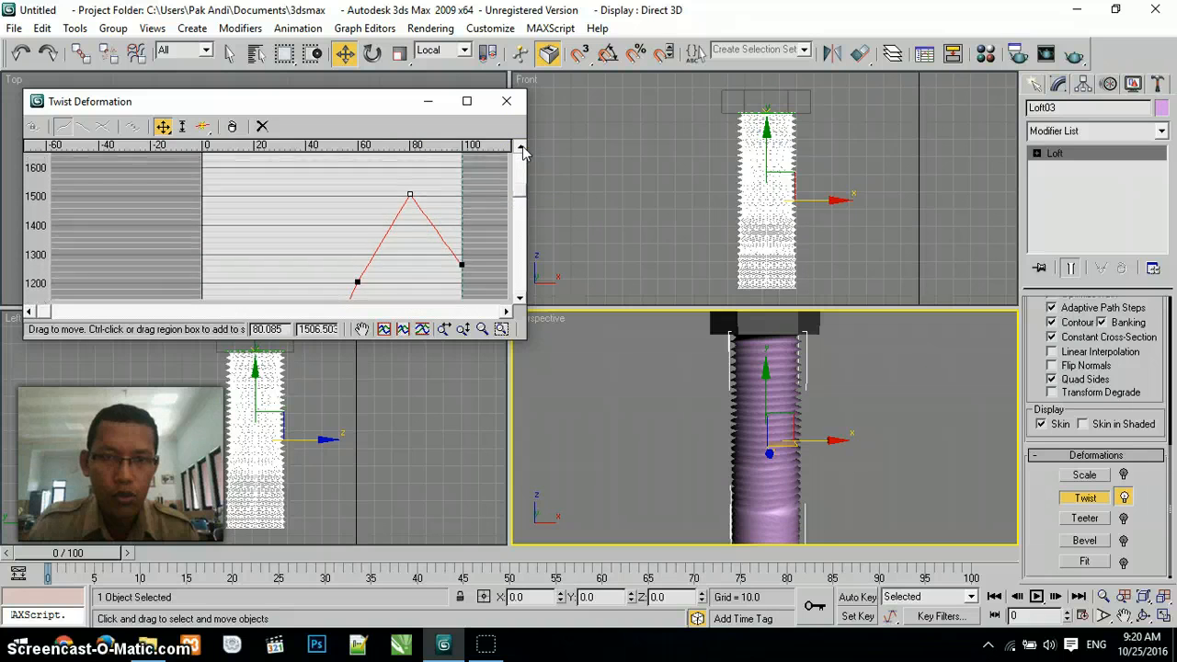
left_click_drag(409, 201, 411, 175)
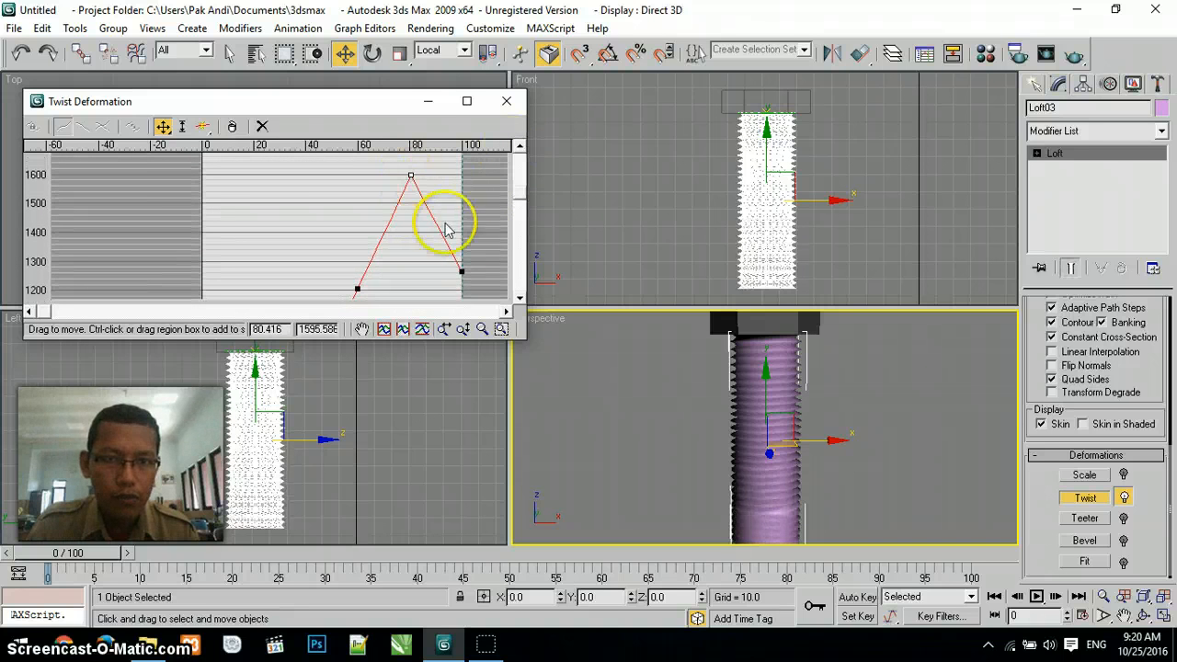
- Raise the twist curve's end point to about 1992 and close the Twist Deformation window
left_click(461, 270)
left_click_drag(461, 271, 518, 174)
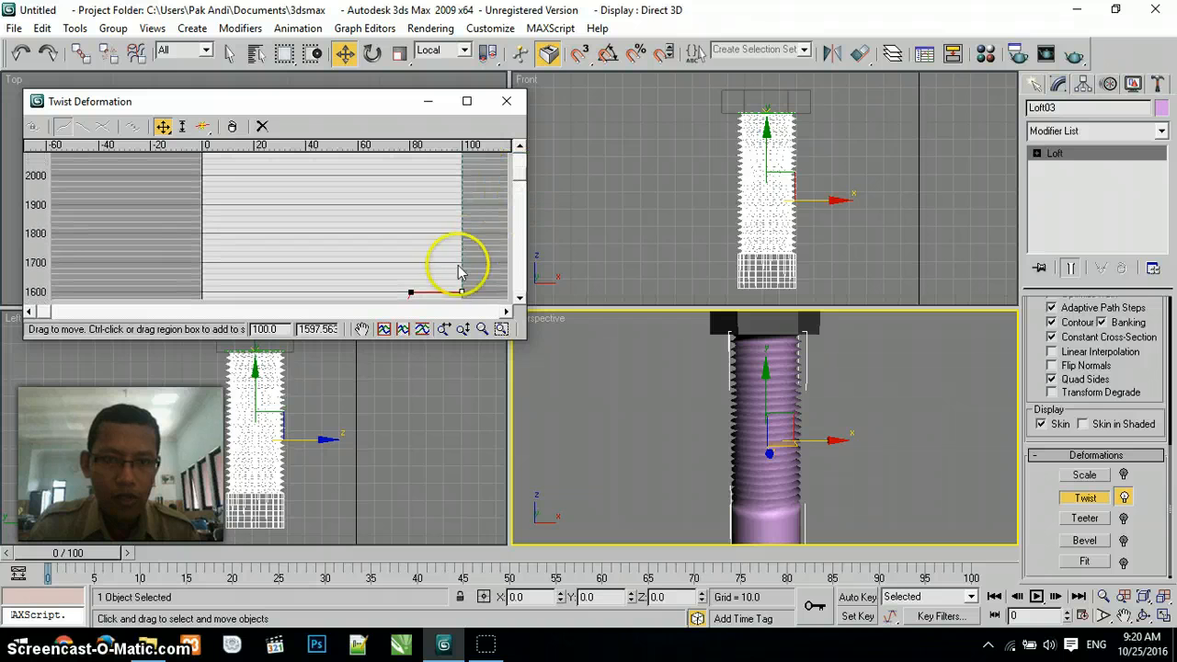
left_click_drag(463, 290, 457, 186)
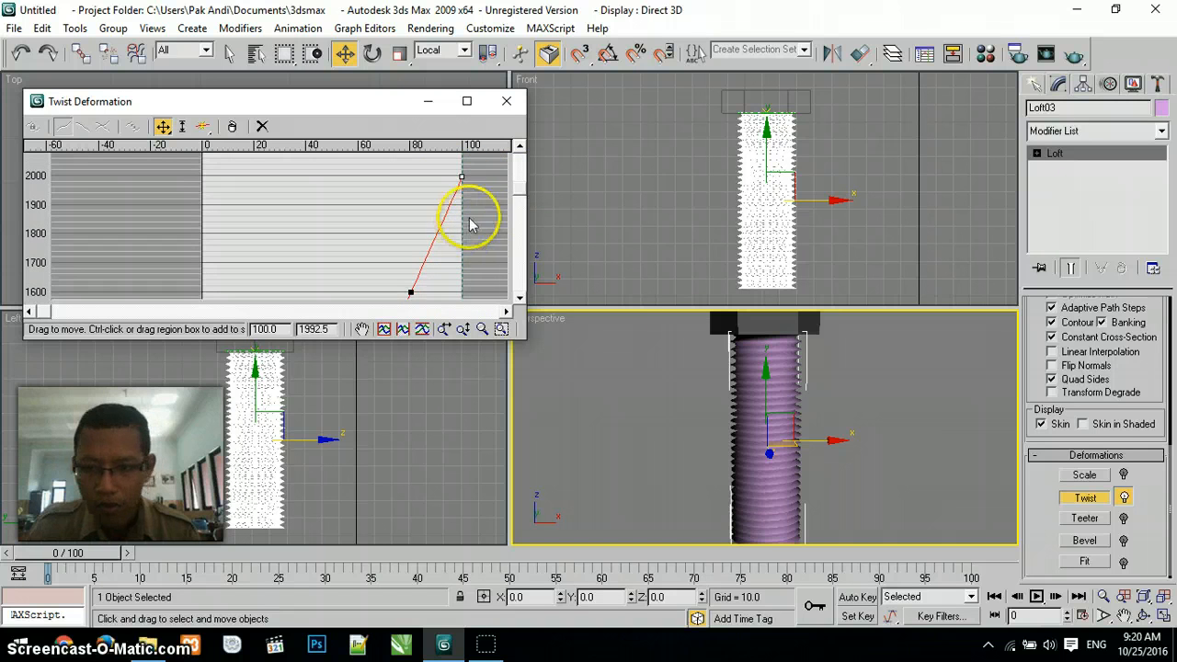
left_click(506, 102)
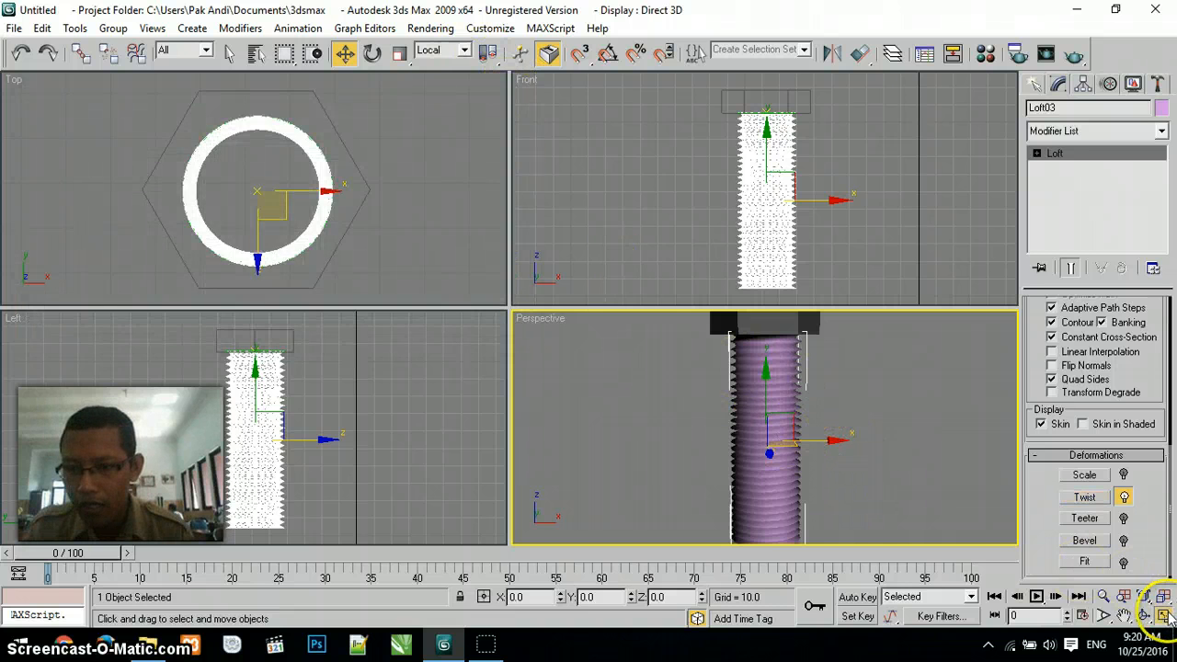
left_click(1164, 615)
left_click(1165, 616)
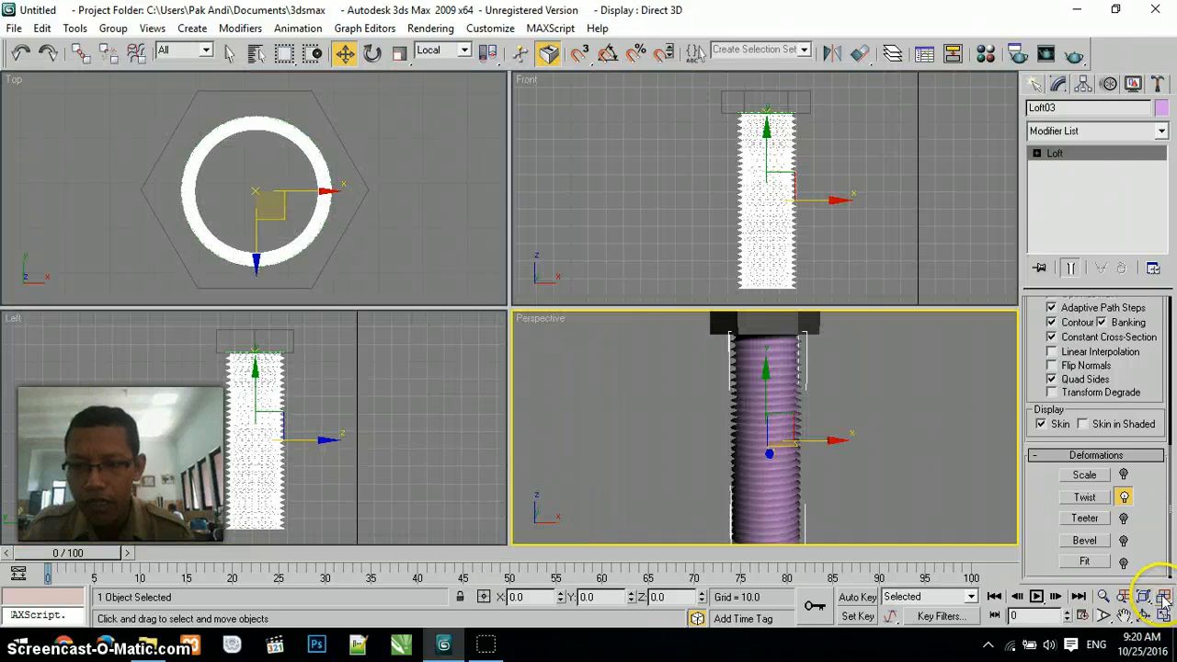
left_click(882, 451)
left_click(767, 428)
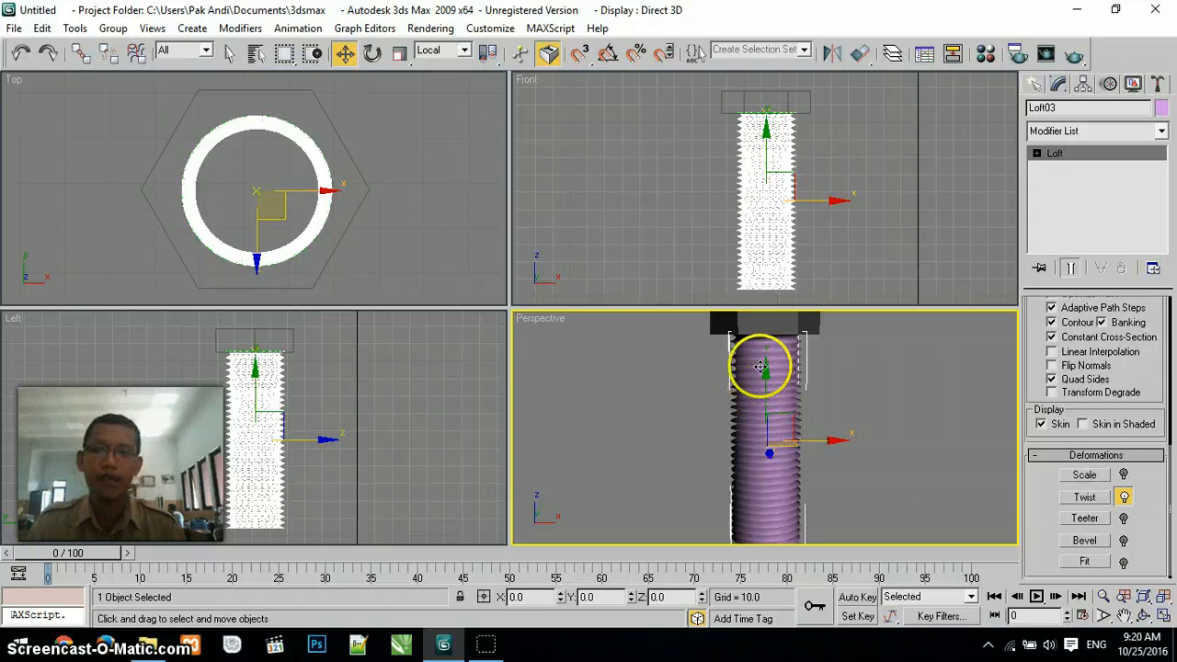
- Inspect the threaded shaft from several angles in the Perspective view, from beneath the hexagonal head down to its lower end
left_click(1143, 617)
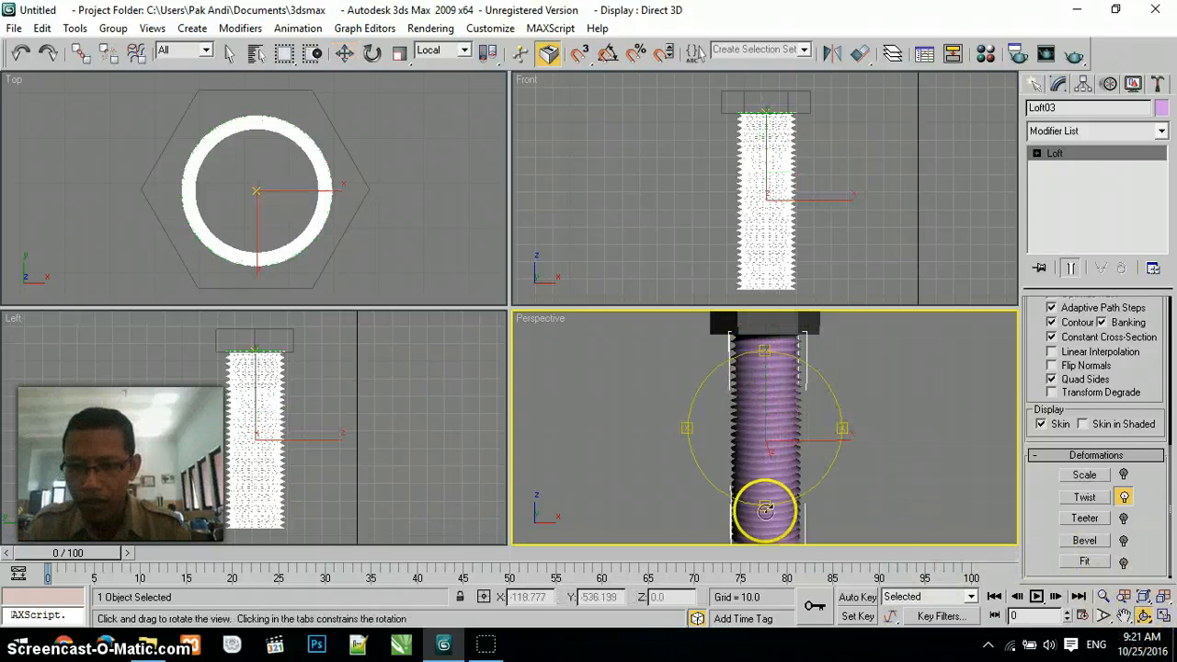
left_click_drag(762, 486, 832, 458)
left_click_drag(764, 476, 696, 453)
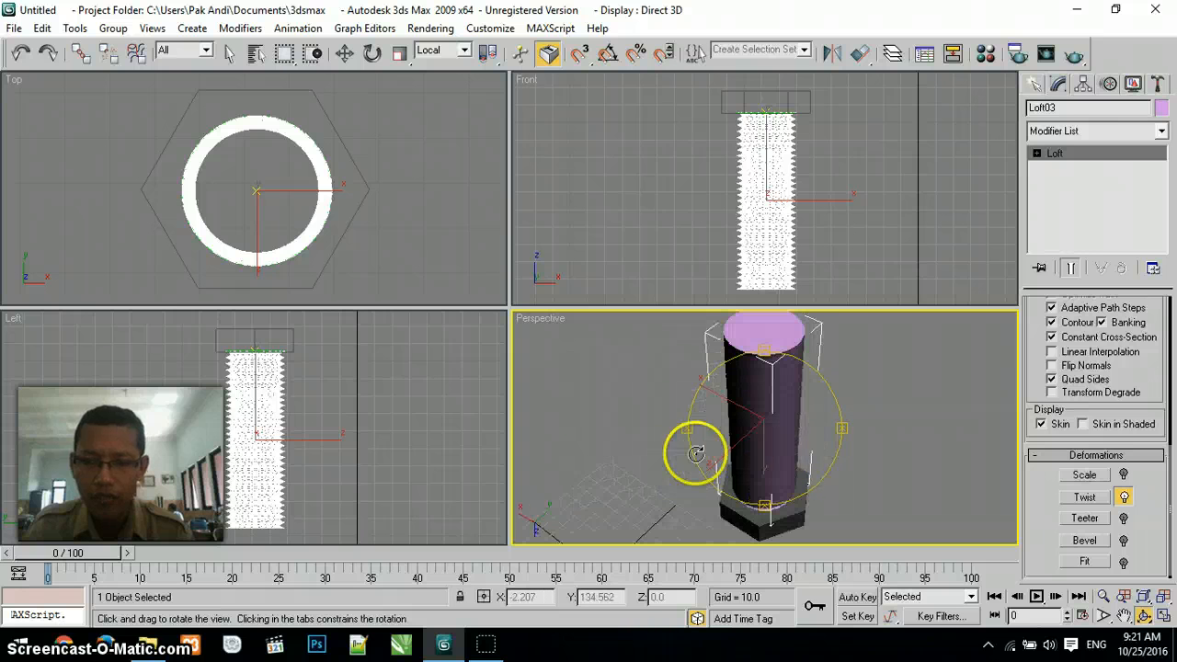
left_click_drag(890, 415, 853, 434)
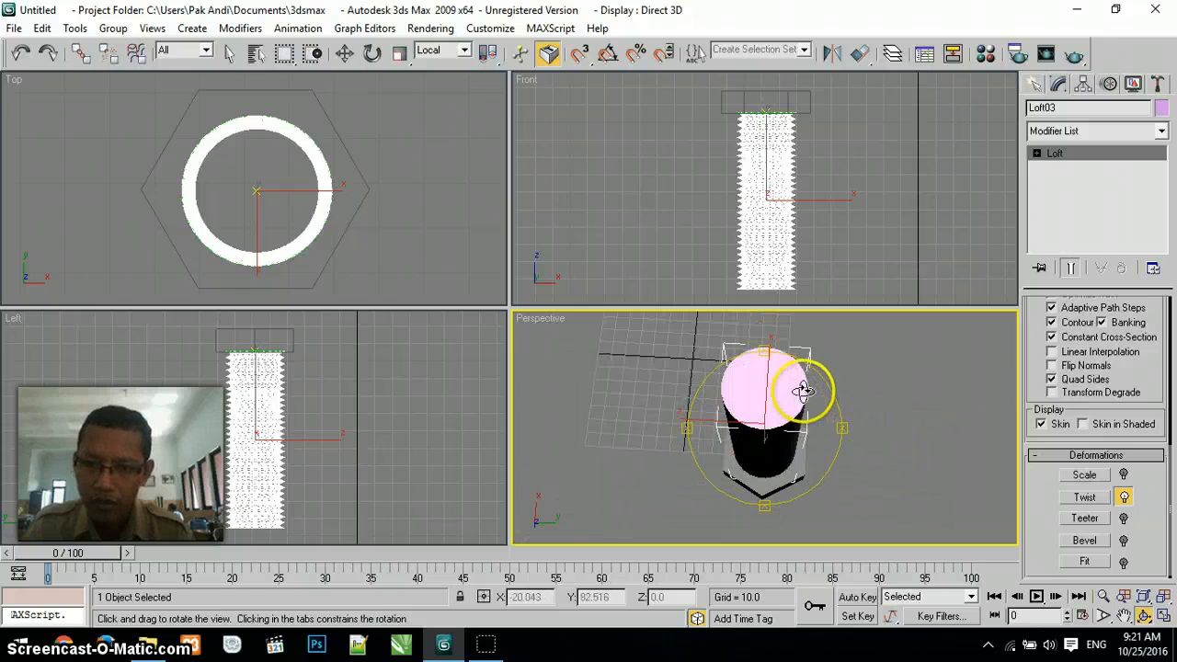
key("shift+z")
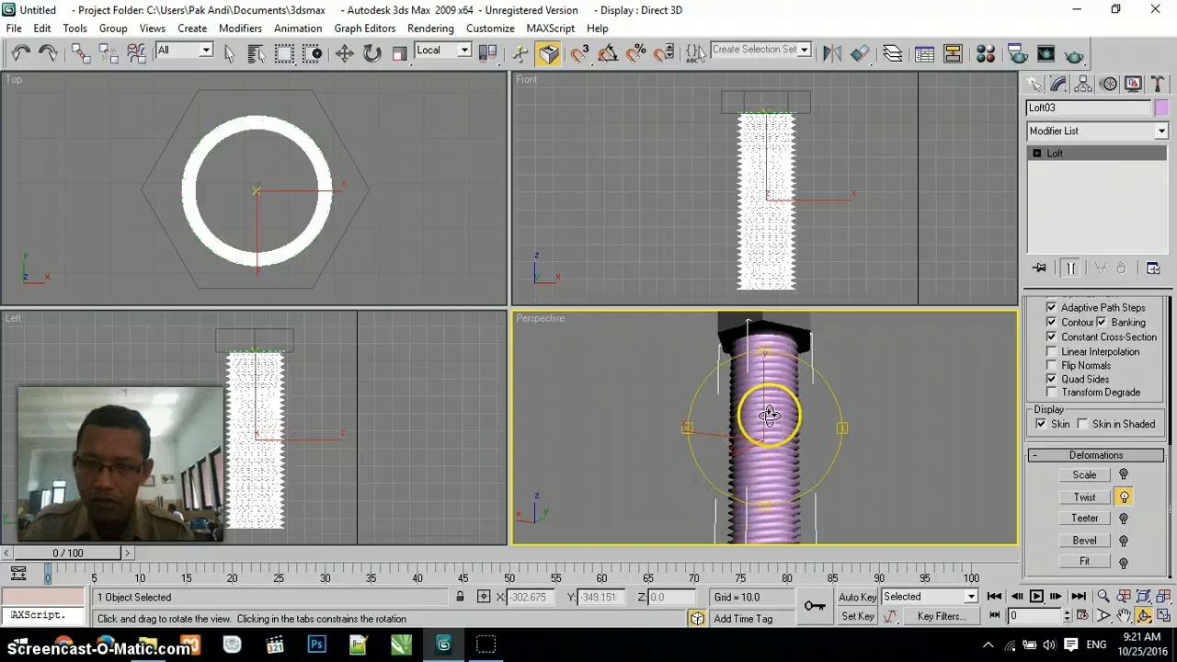
left_click(1124, 615)
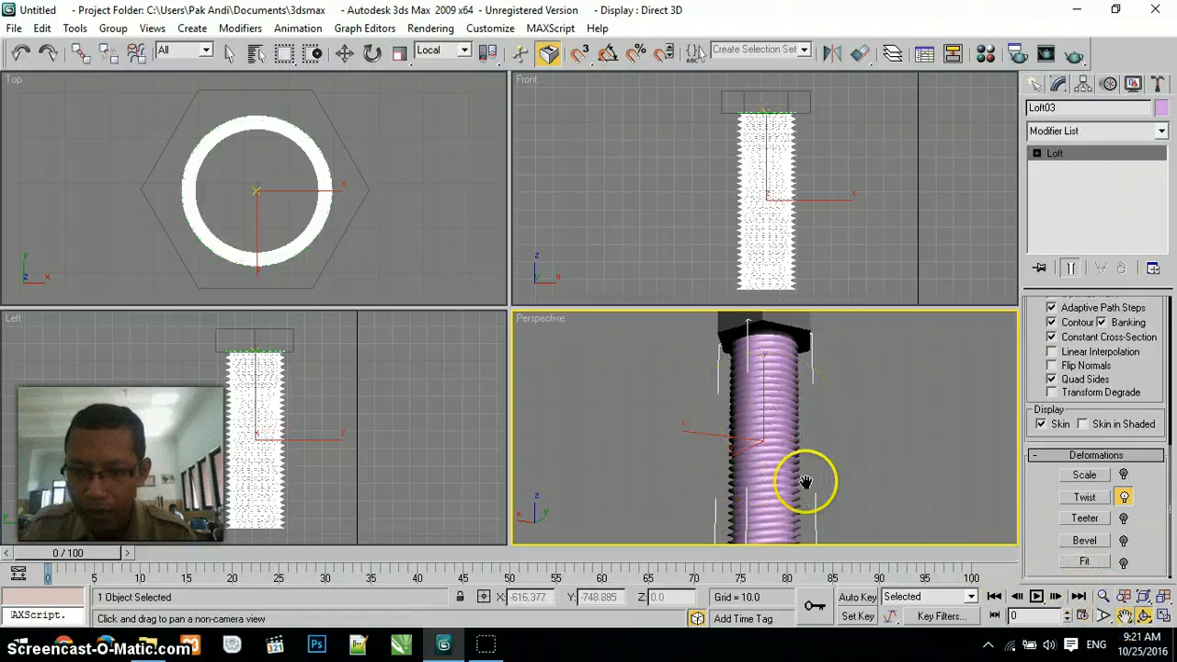
left_click_drag(803, 481, 747, 405)
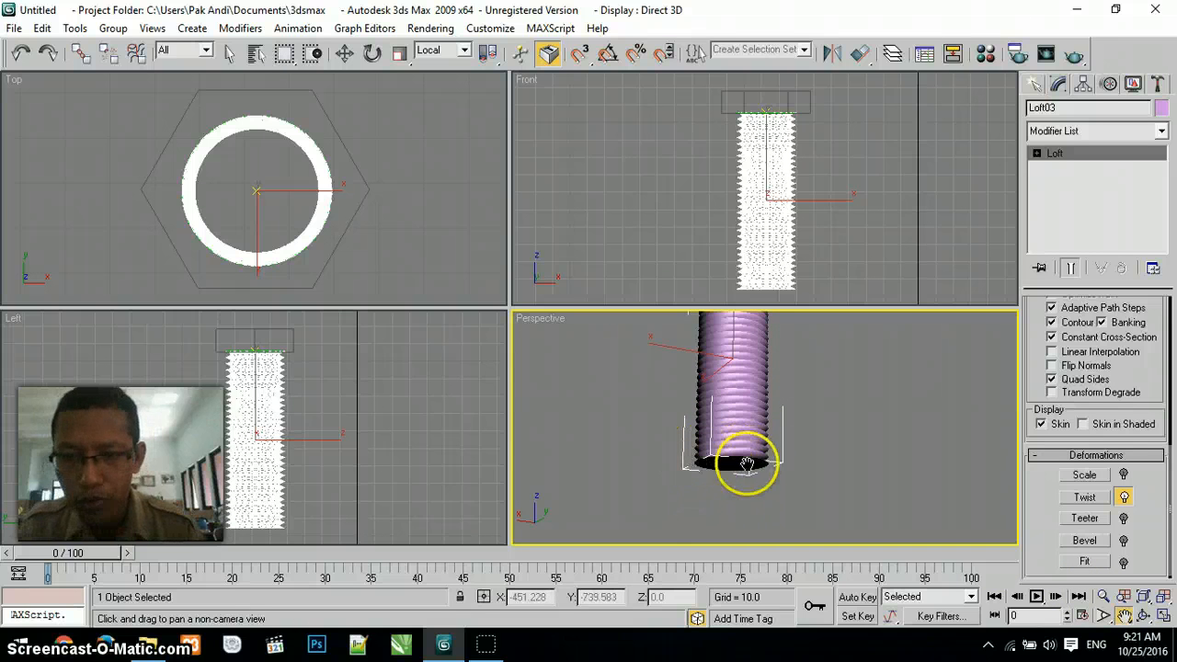
left_click_drag(755, 382, 733, 398)
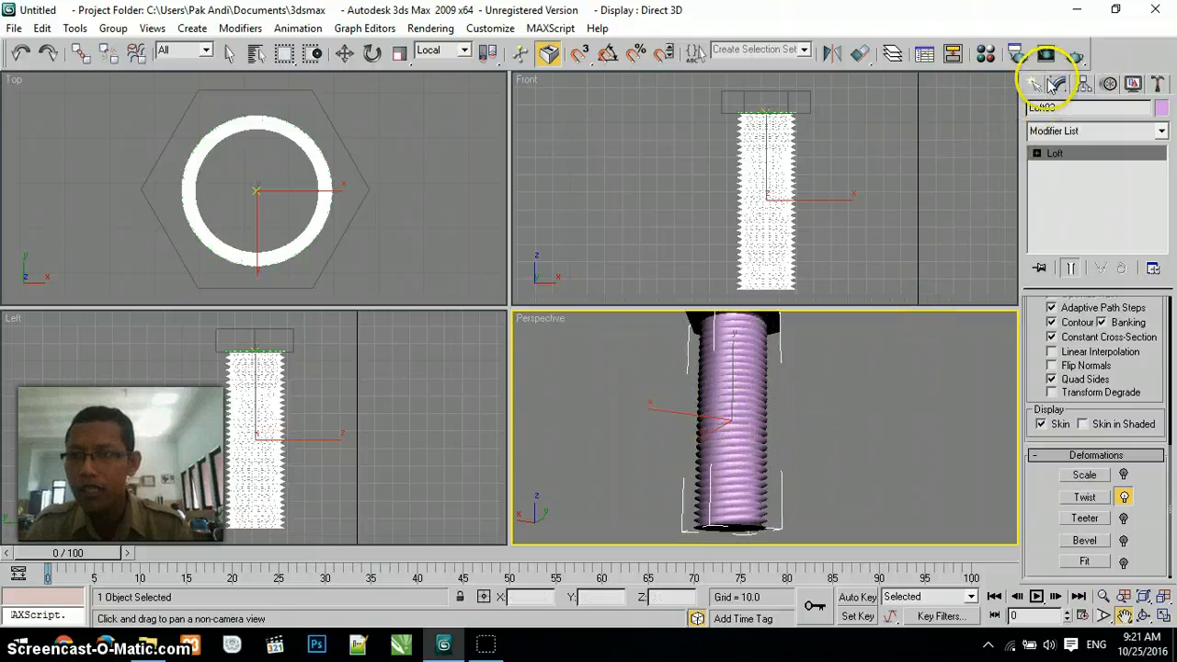